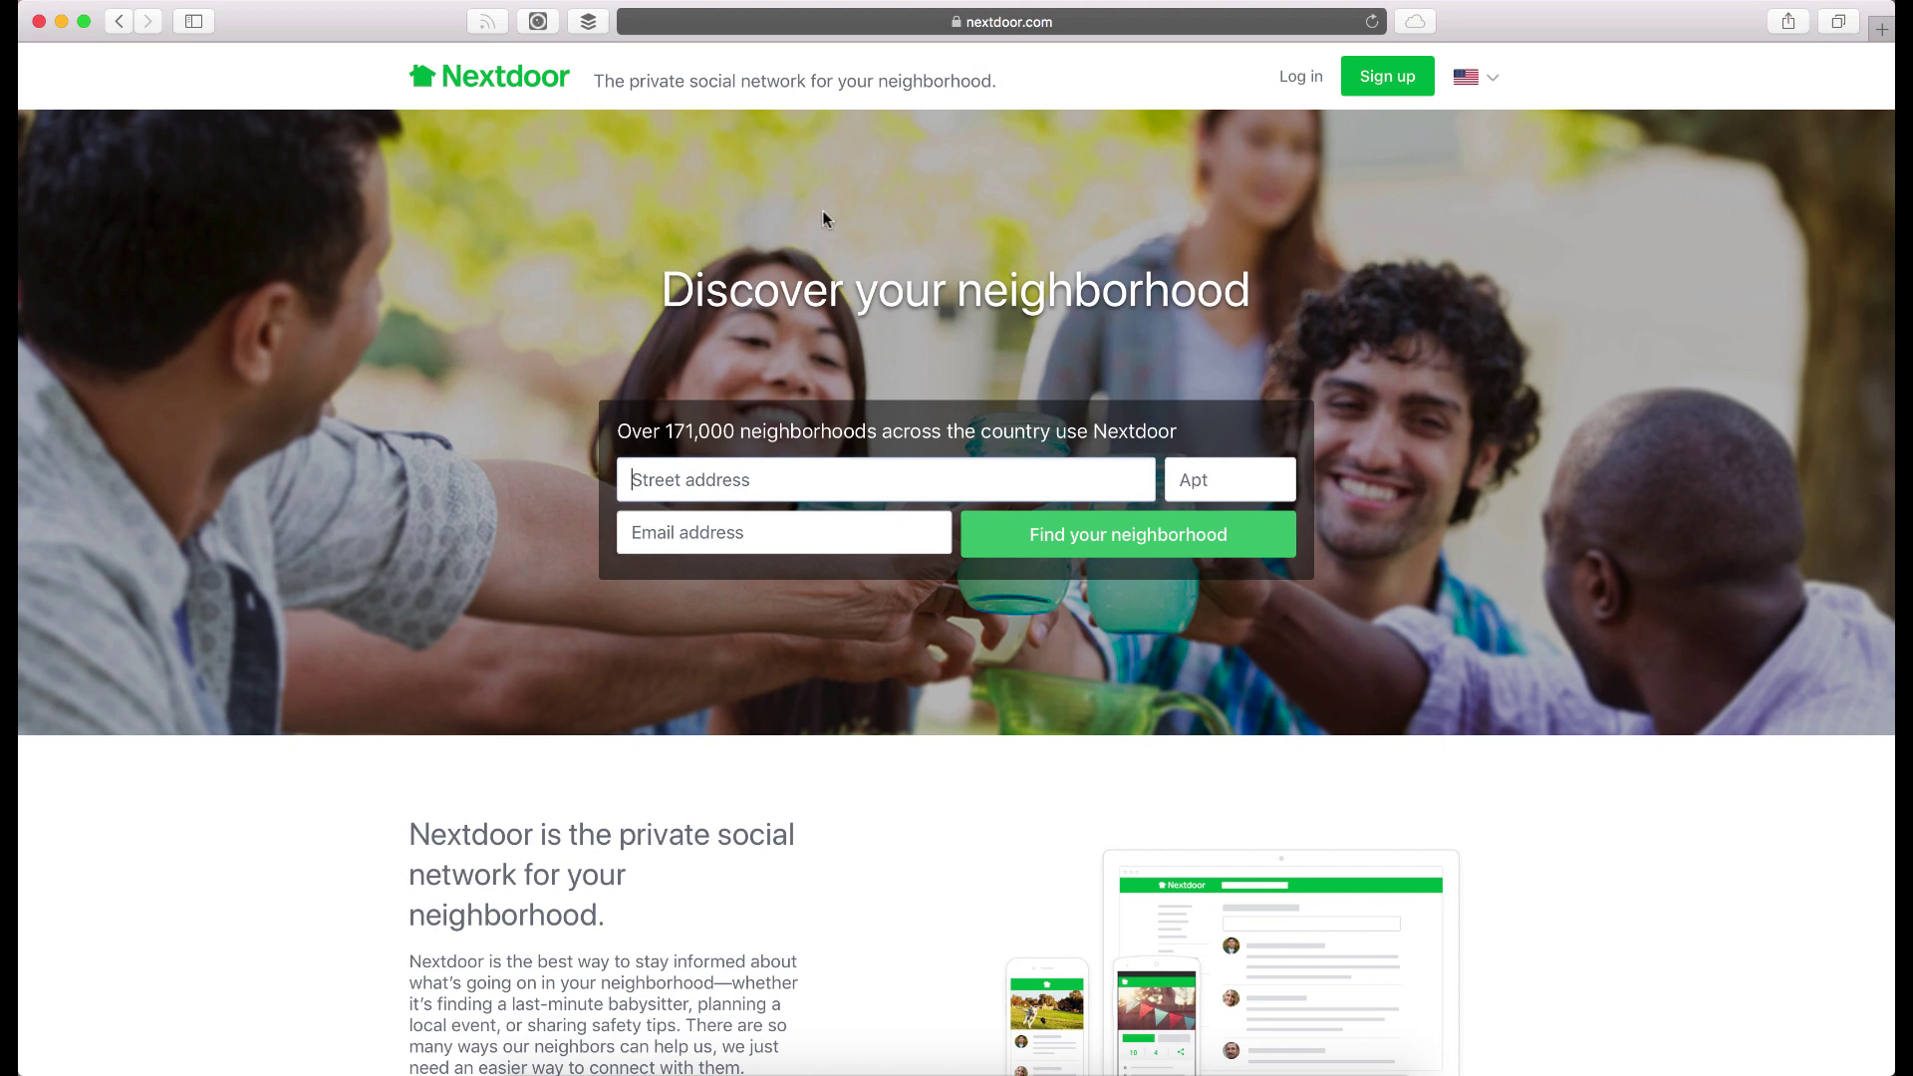
# Sign in to Nextdoor with the account's email address and password.
pyautogui.click(1292, 78)
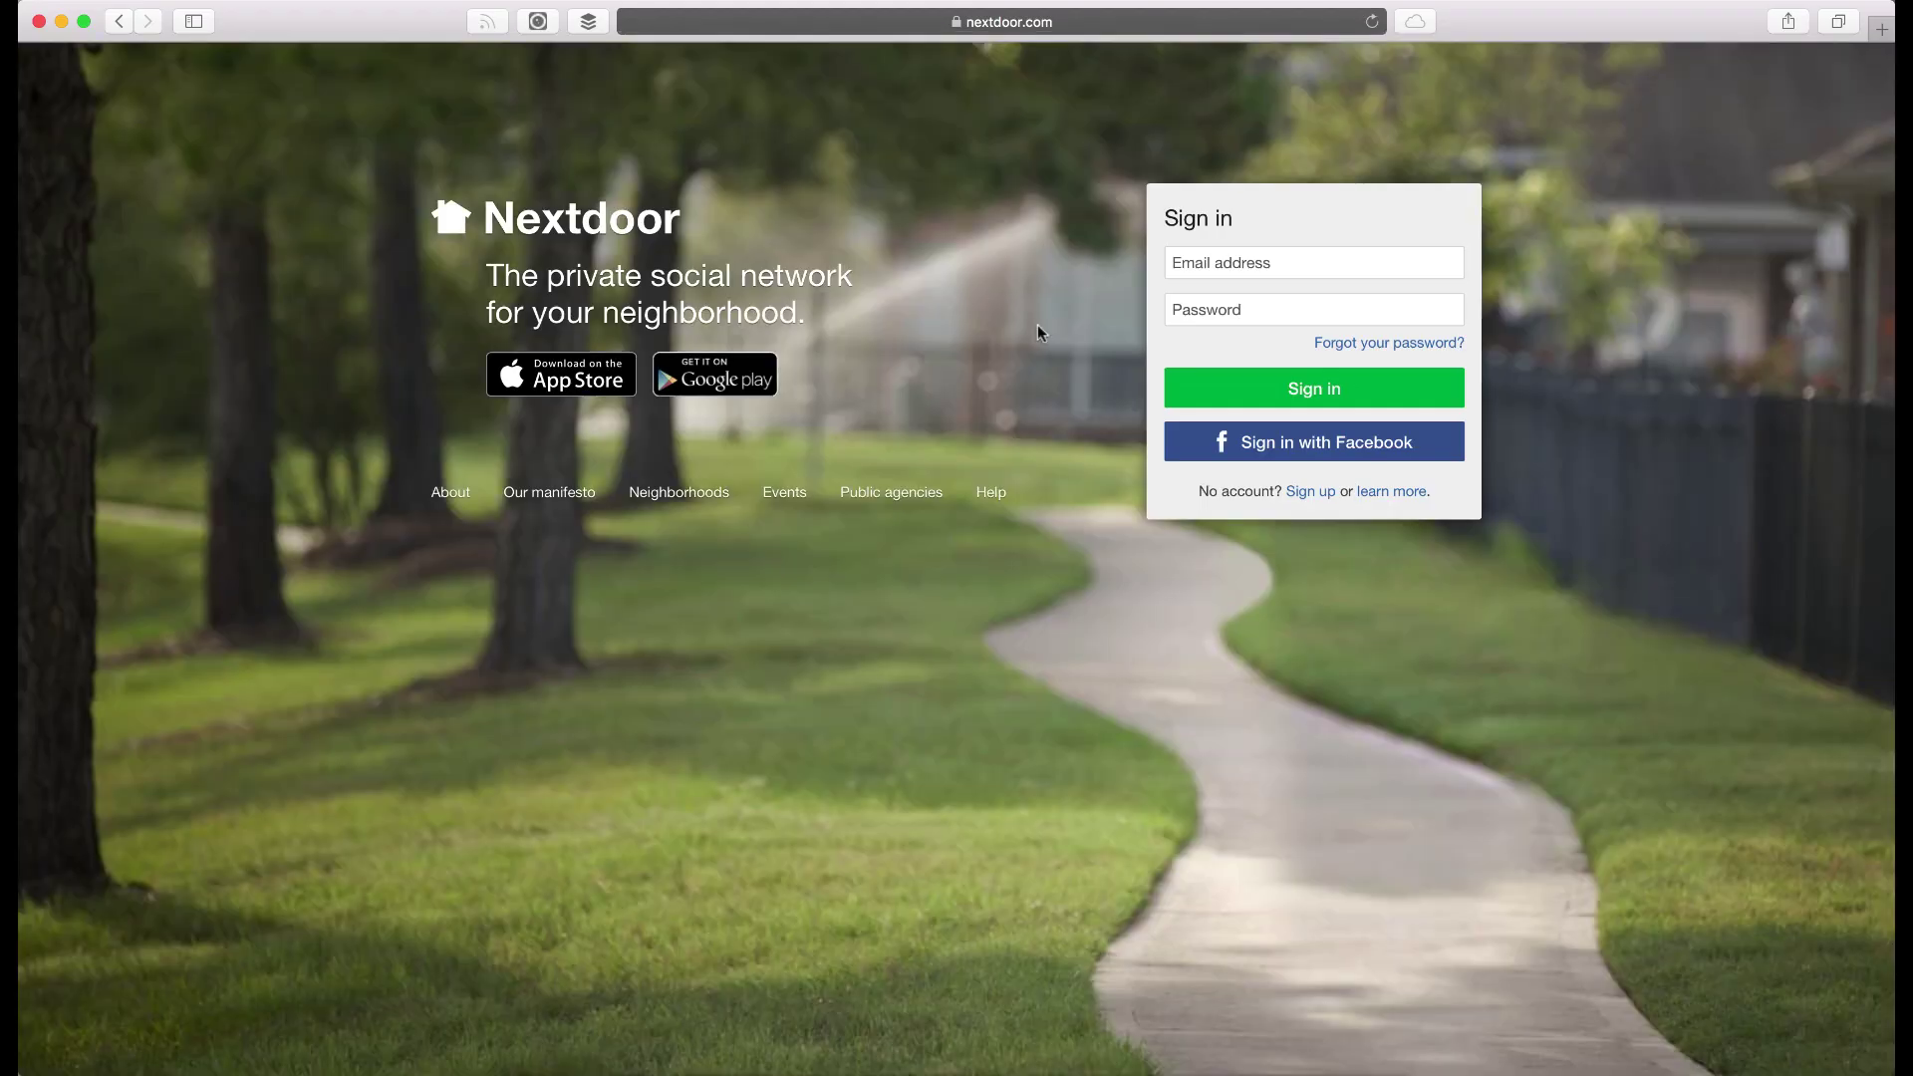
pyautogui.click(1238, 271)
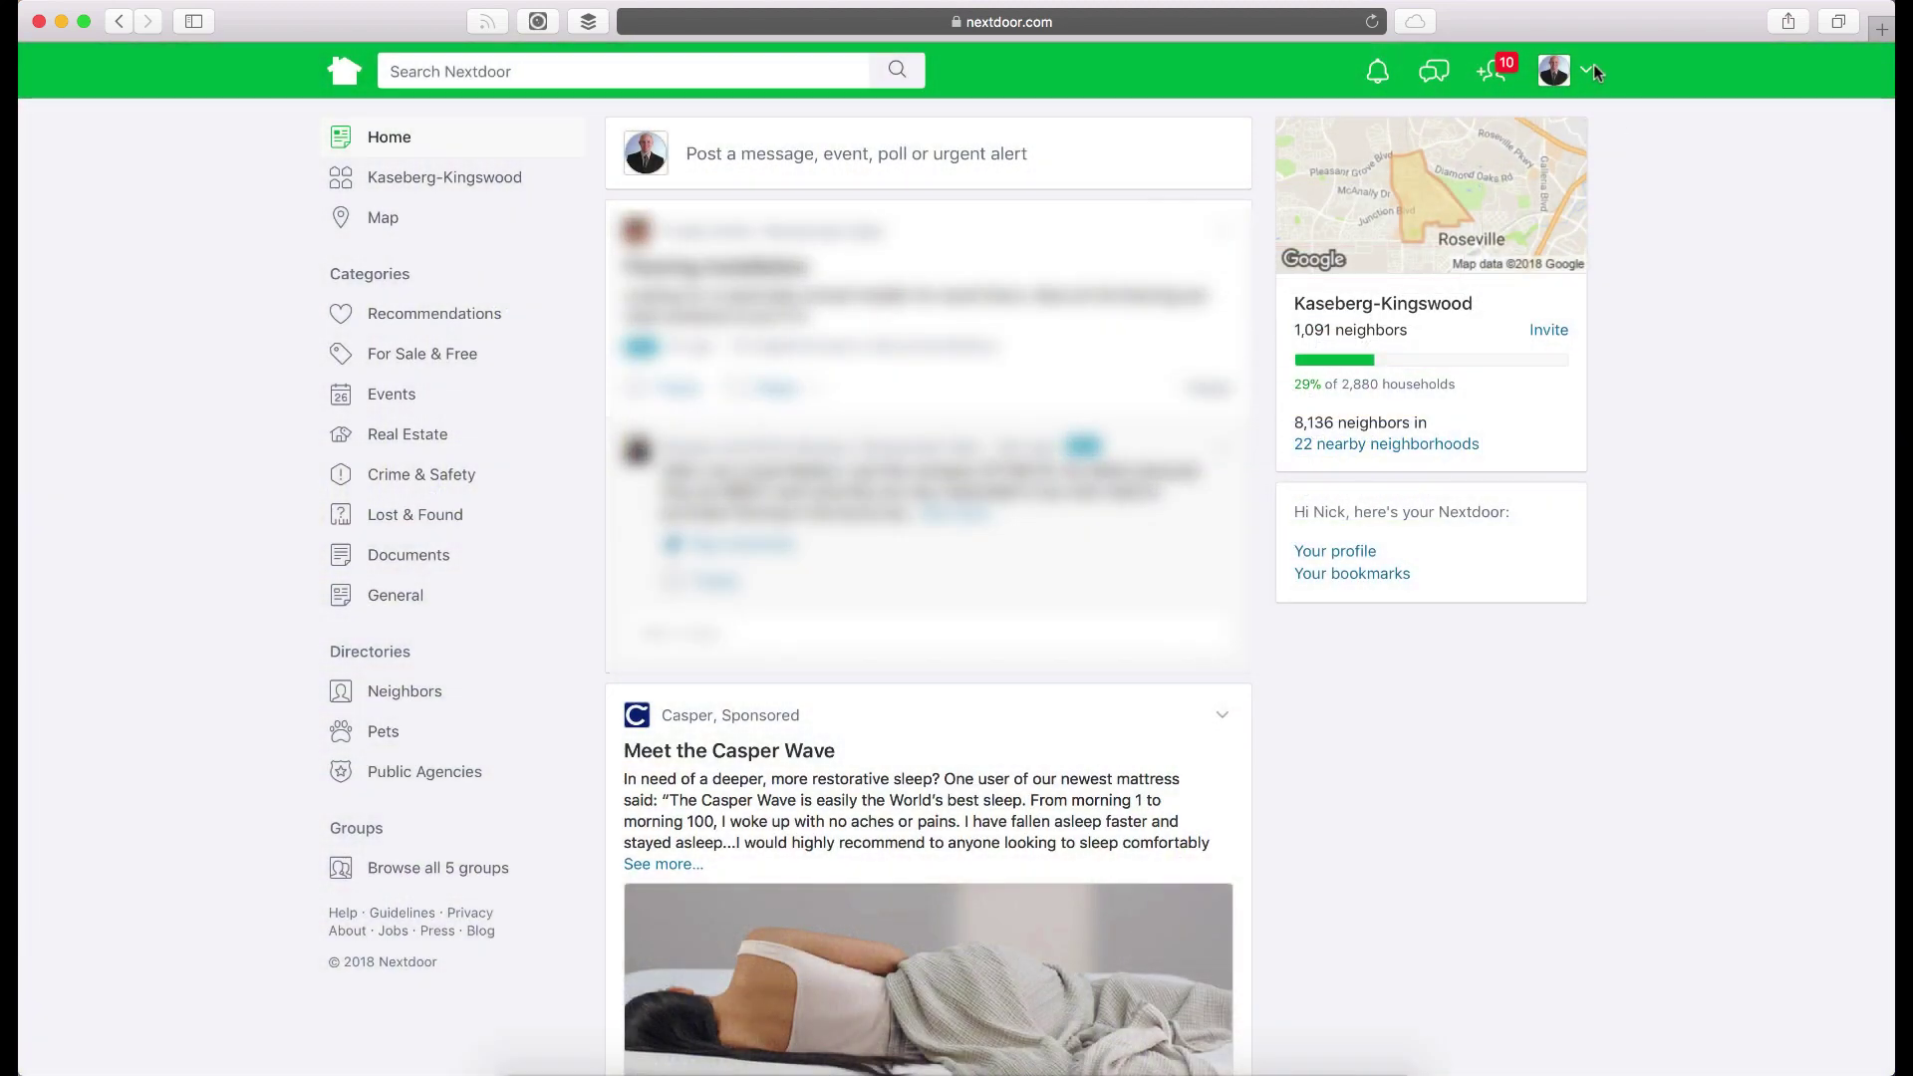
# Switch from the personal profile to using Nextdoor as the Exprance business page.
pyautogui.click(1524, 120)
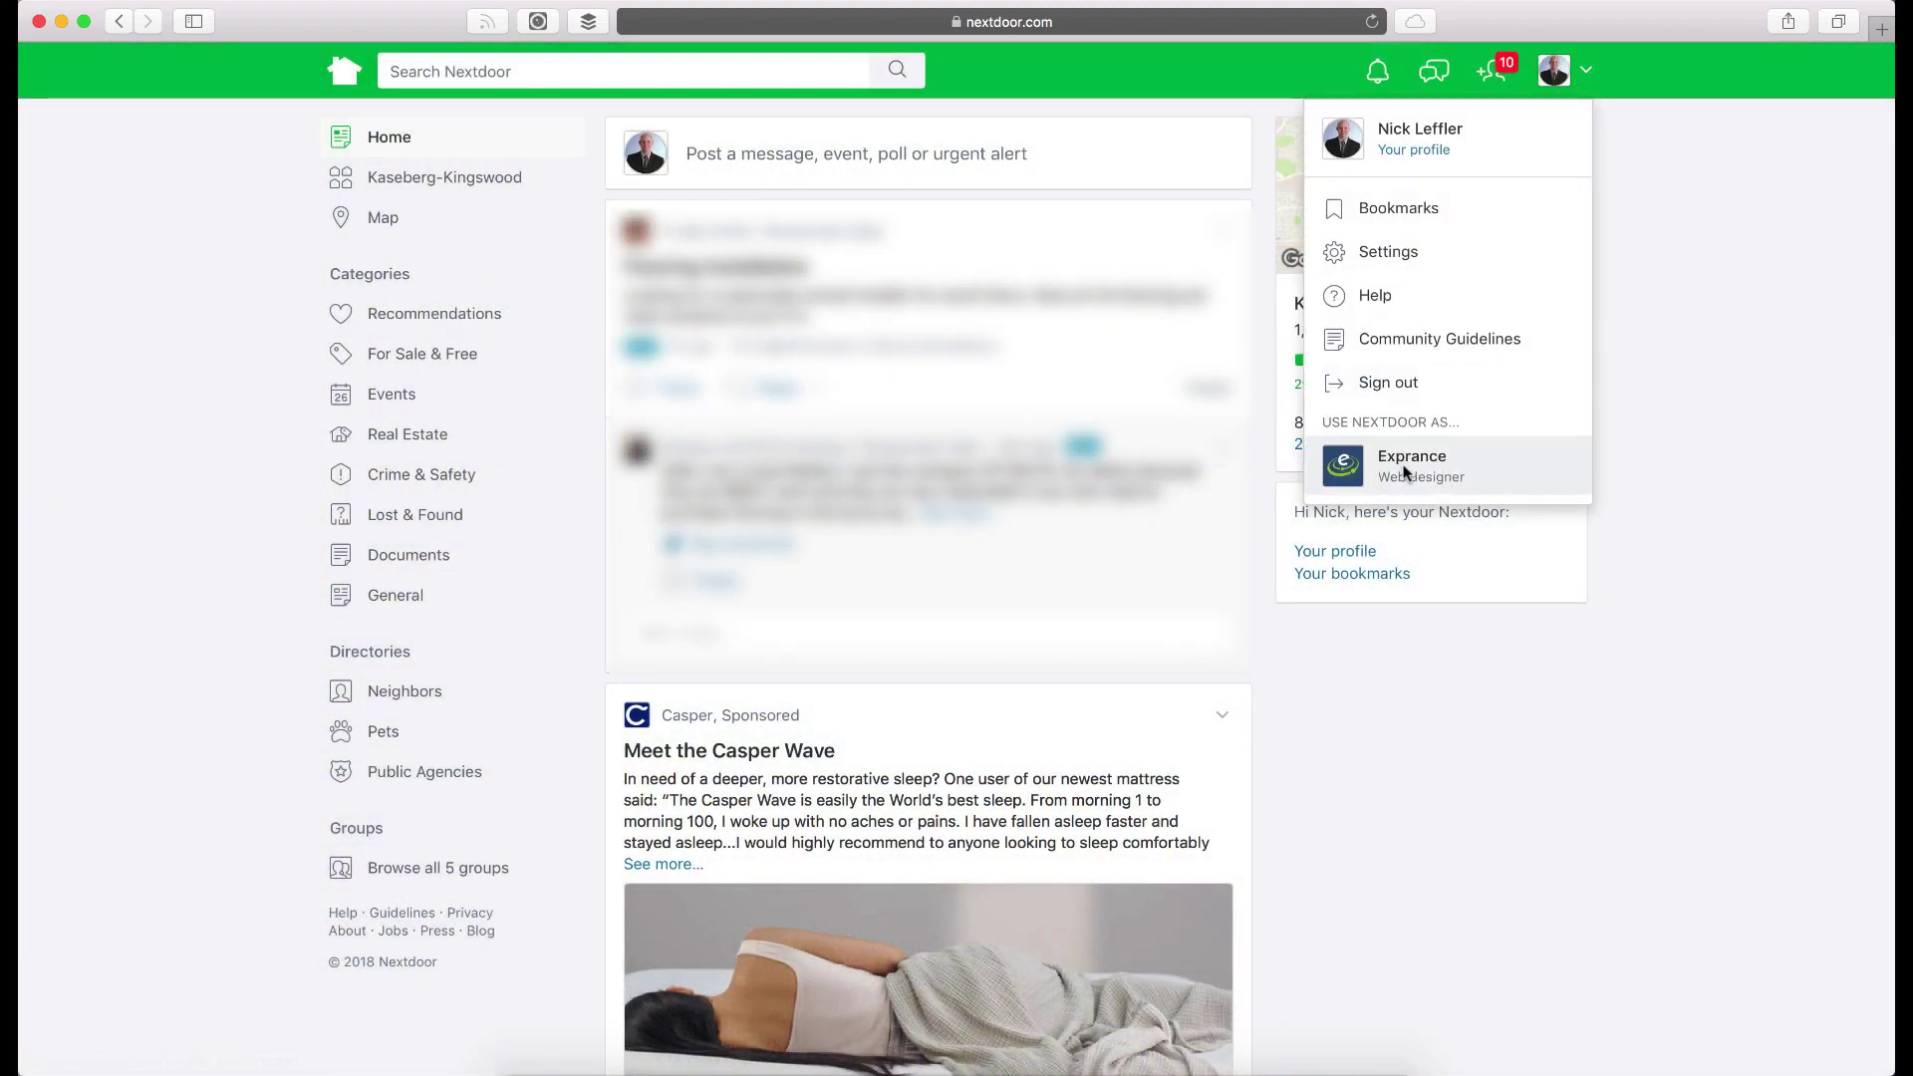
pyautogui.click(1259, 284)
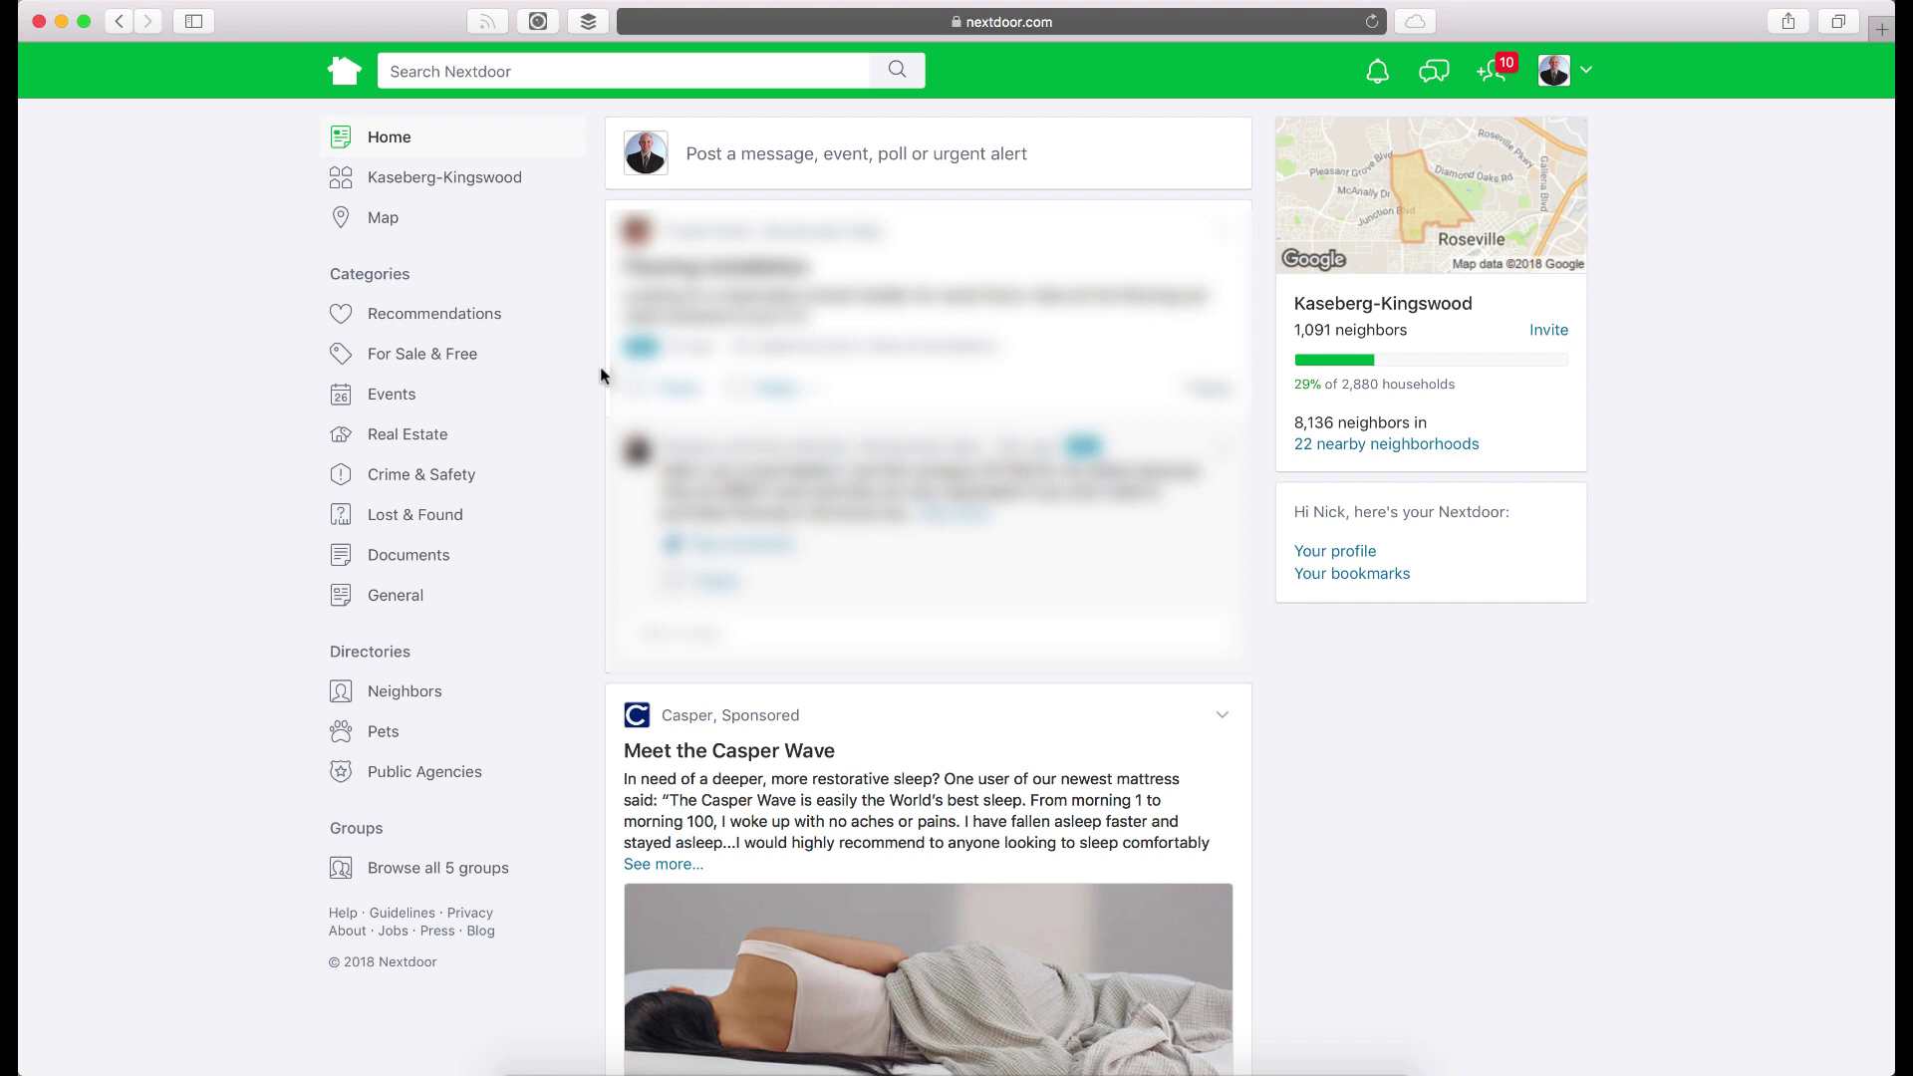
pyautogui.click(1554, 70)
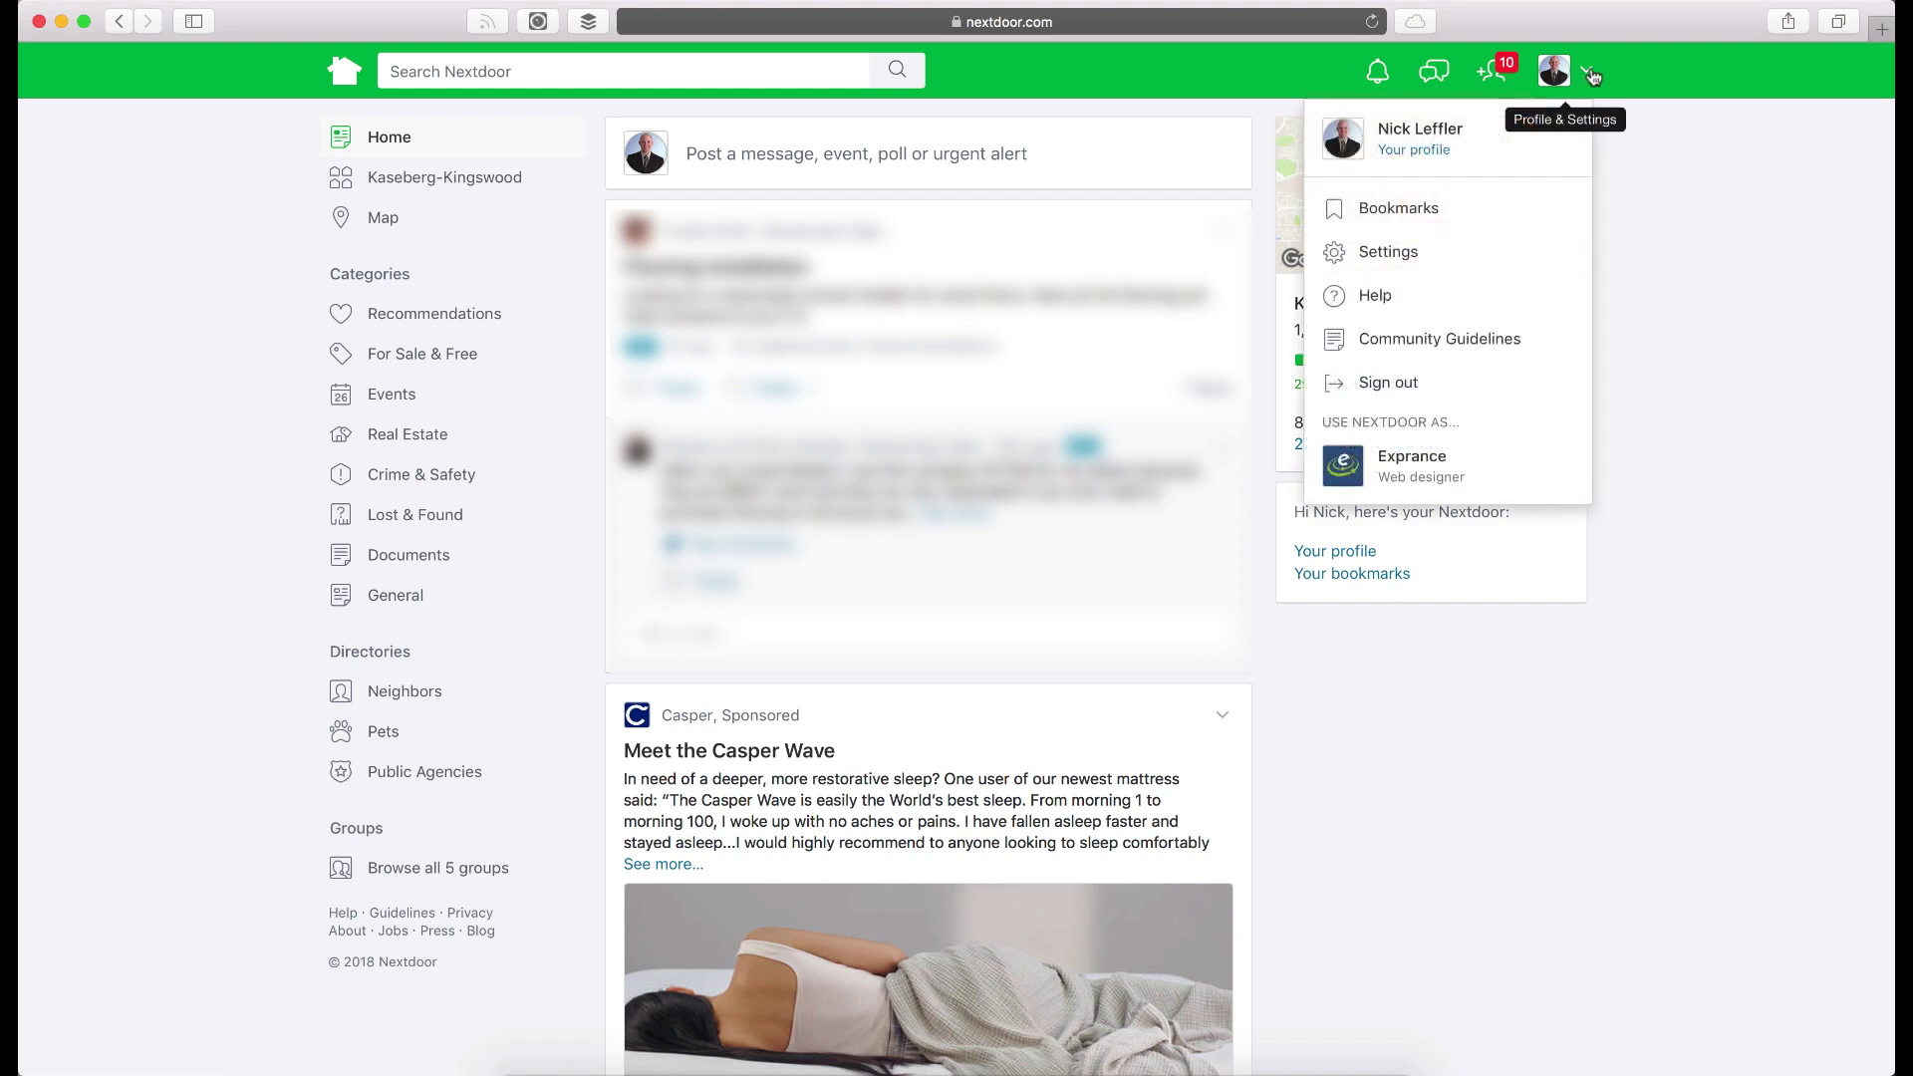
pyautogui.click(1387, 458)
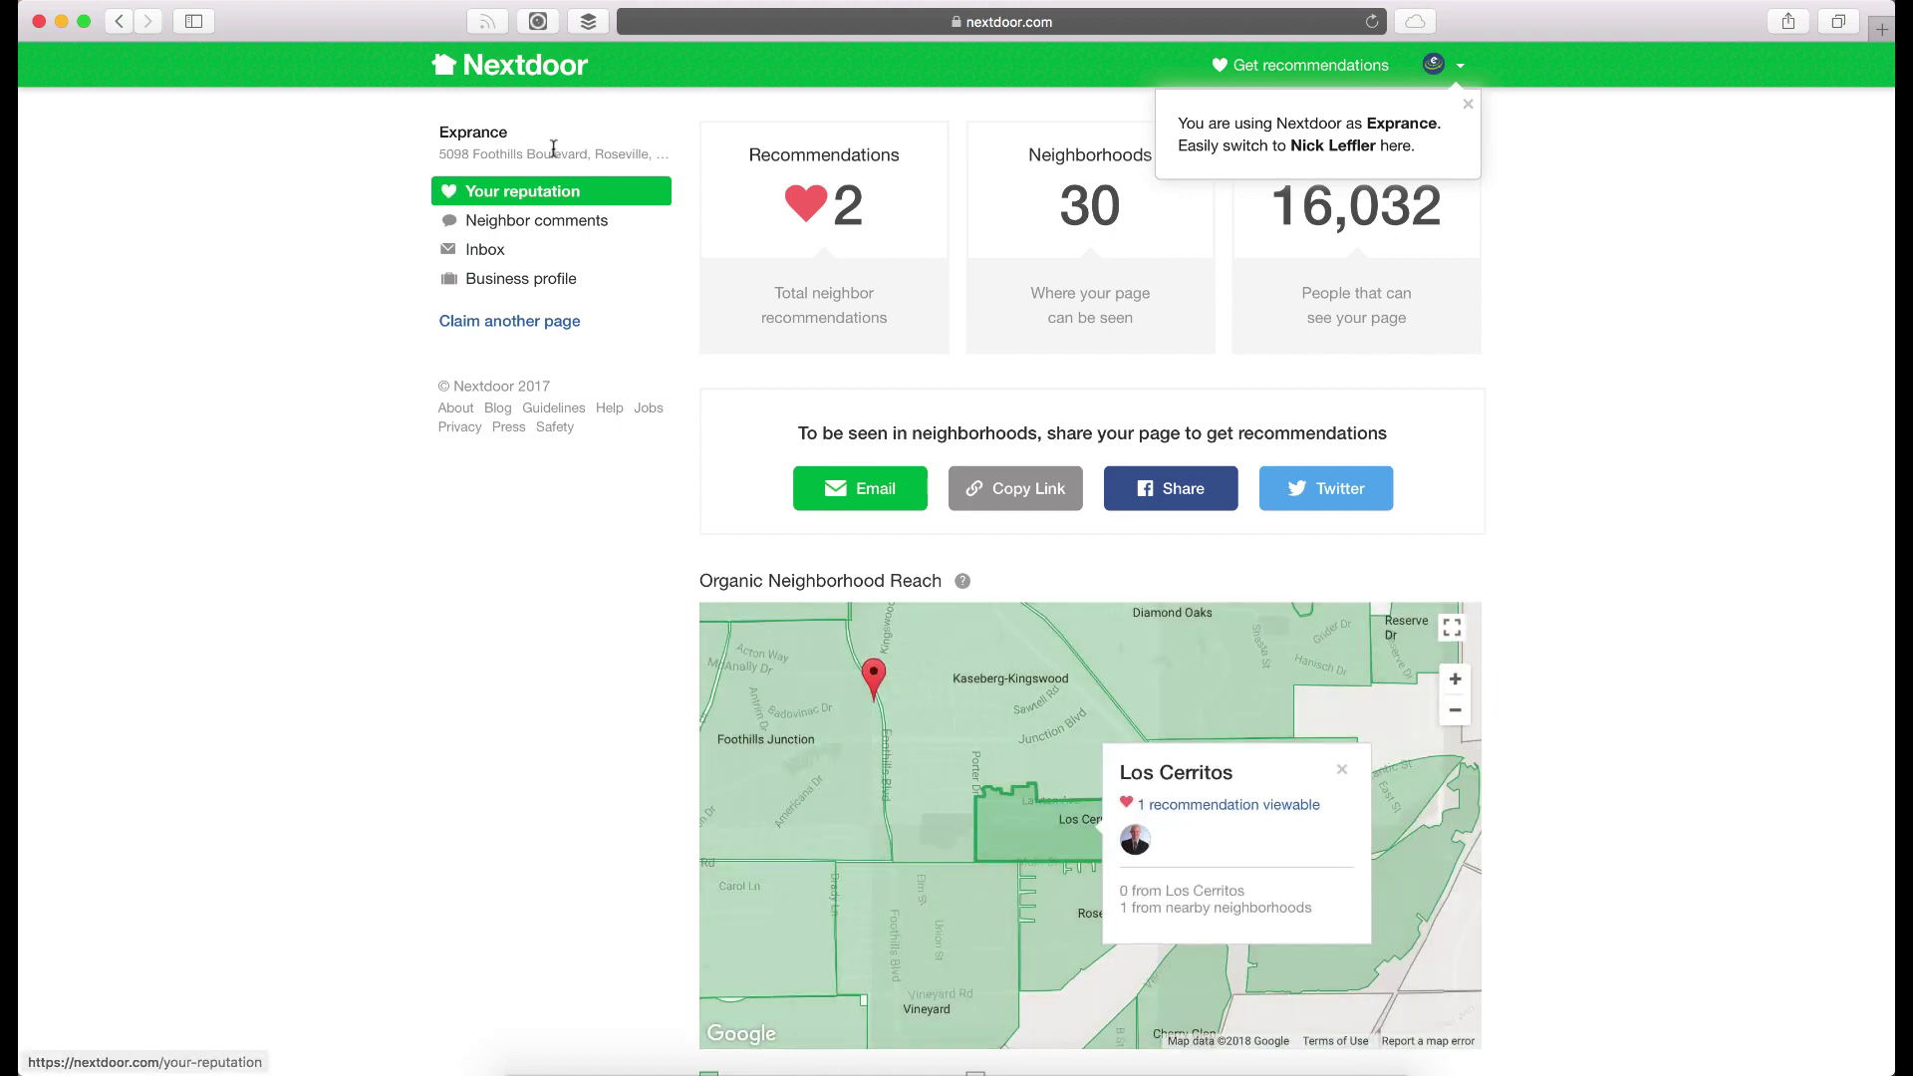
# Look through the Exprance business page's sections, including its inbox and reputation overview.
pyautogui.click(501, 66)
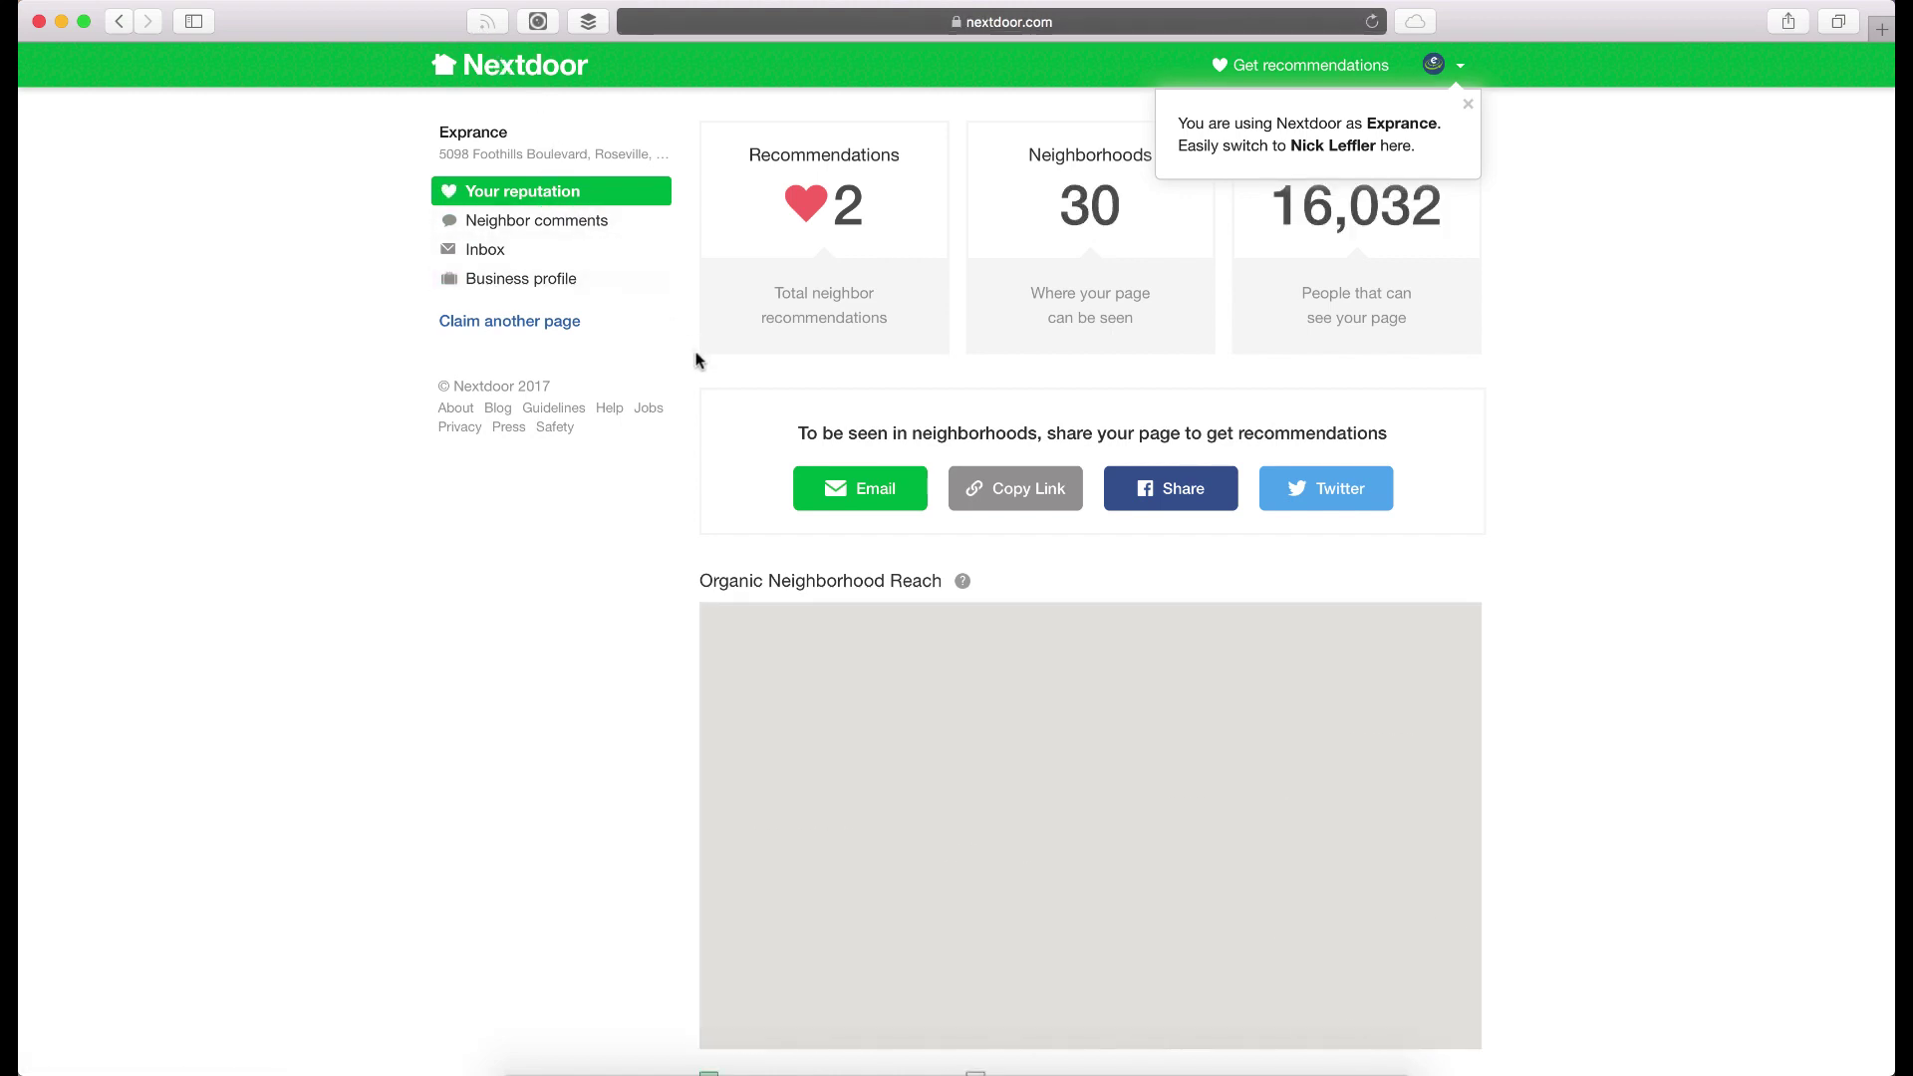
pyautogui.click(526, 257)
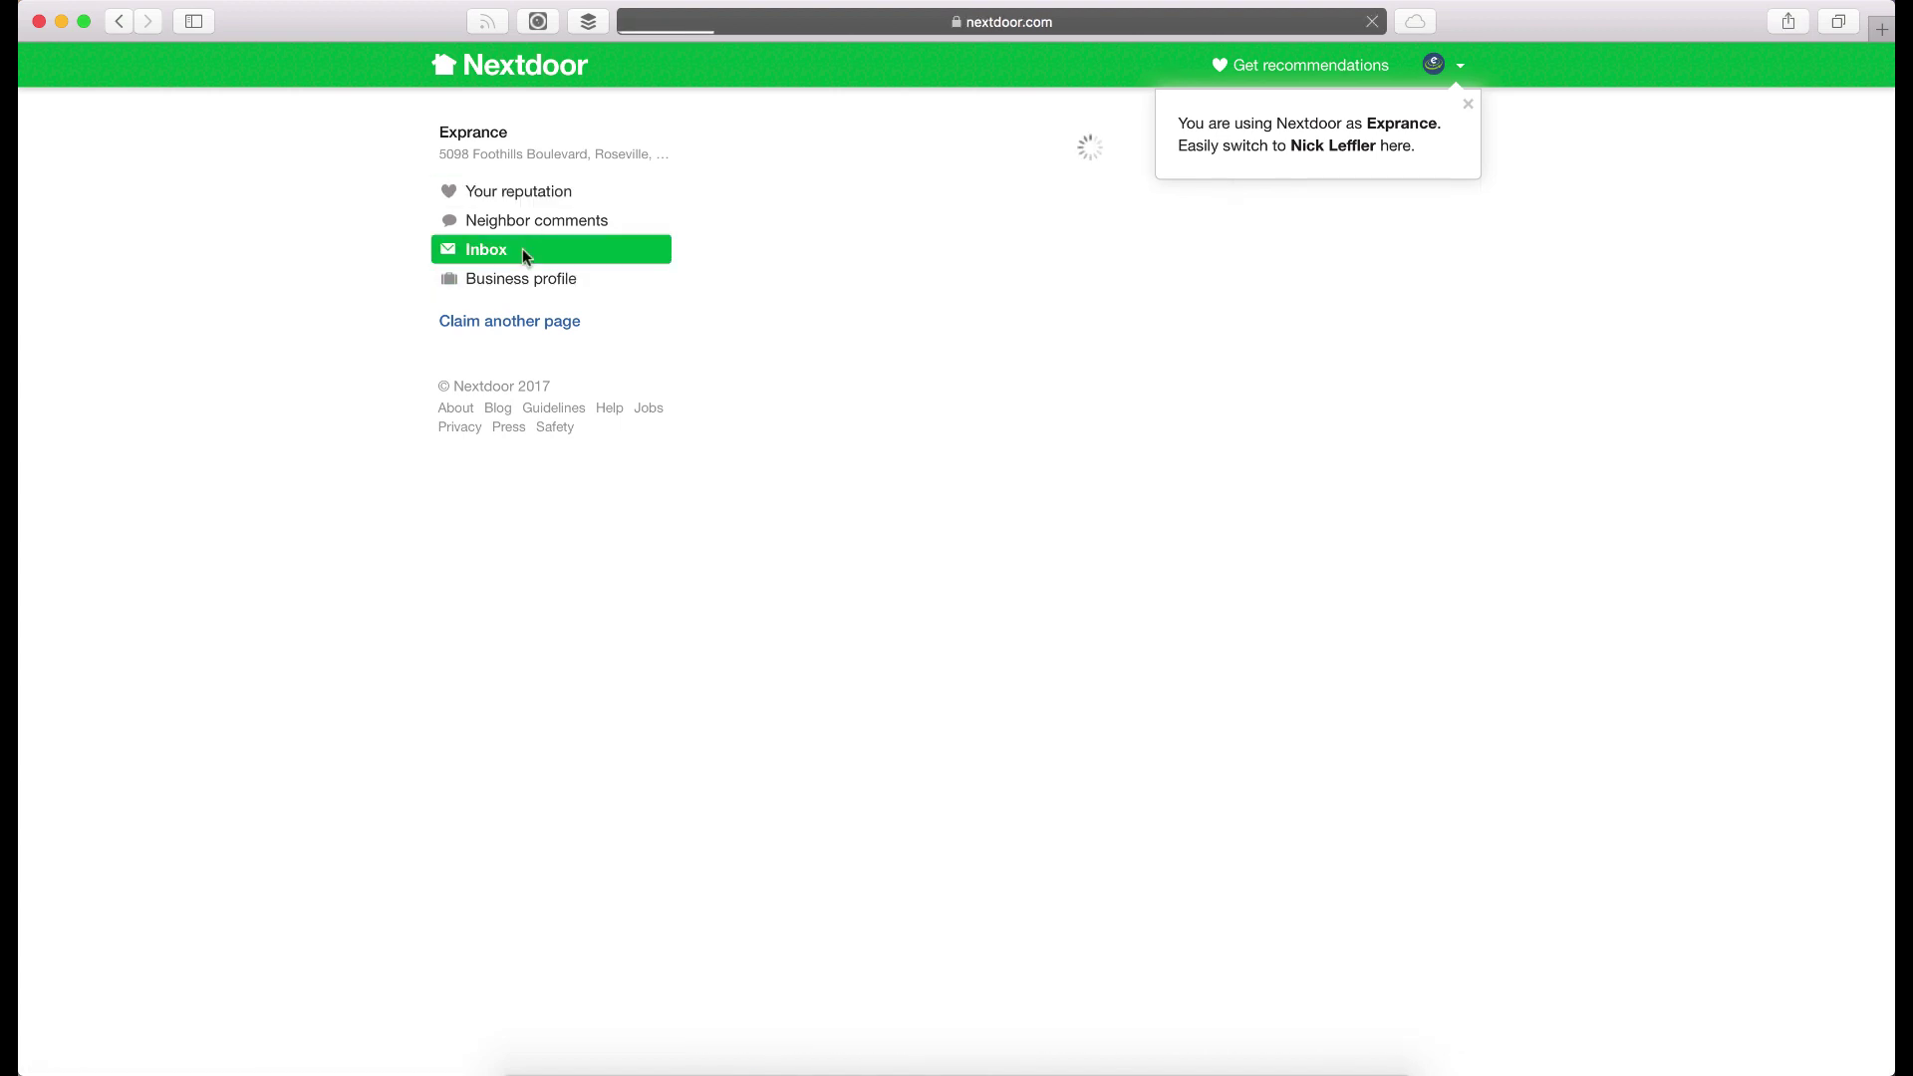
pyautogui.click(526, 192)
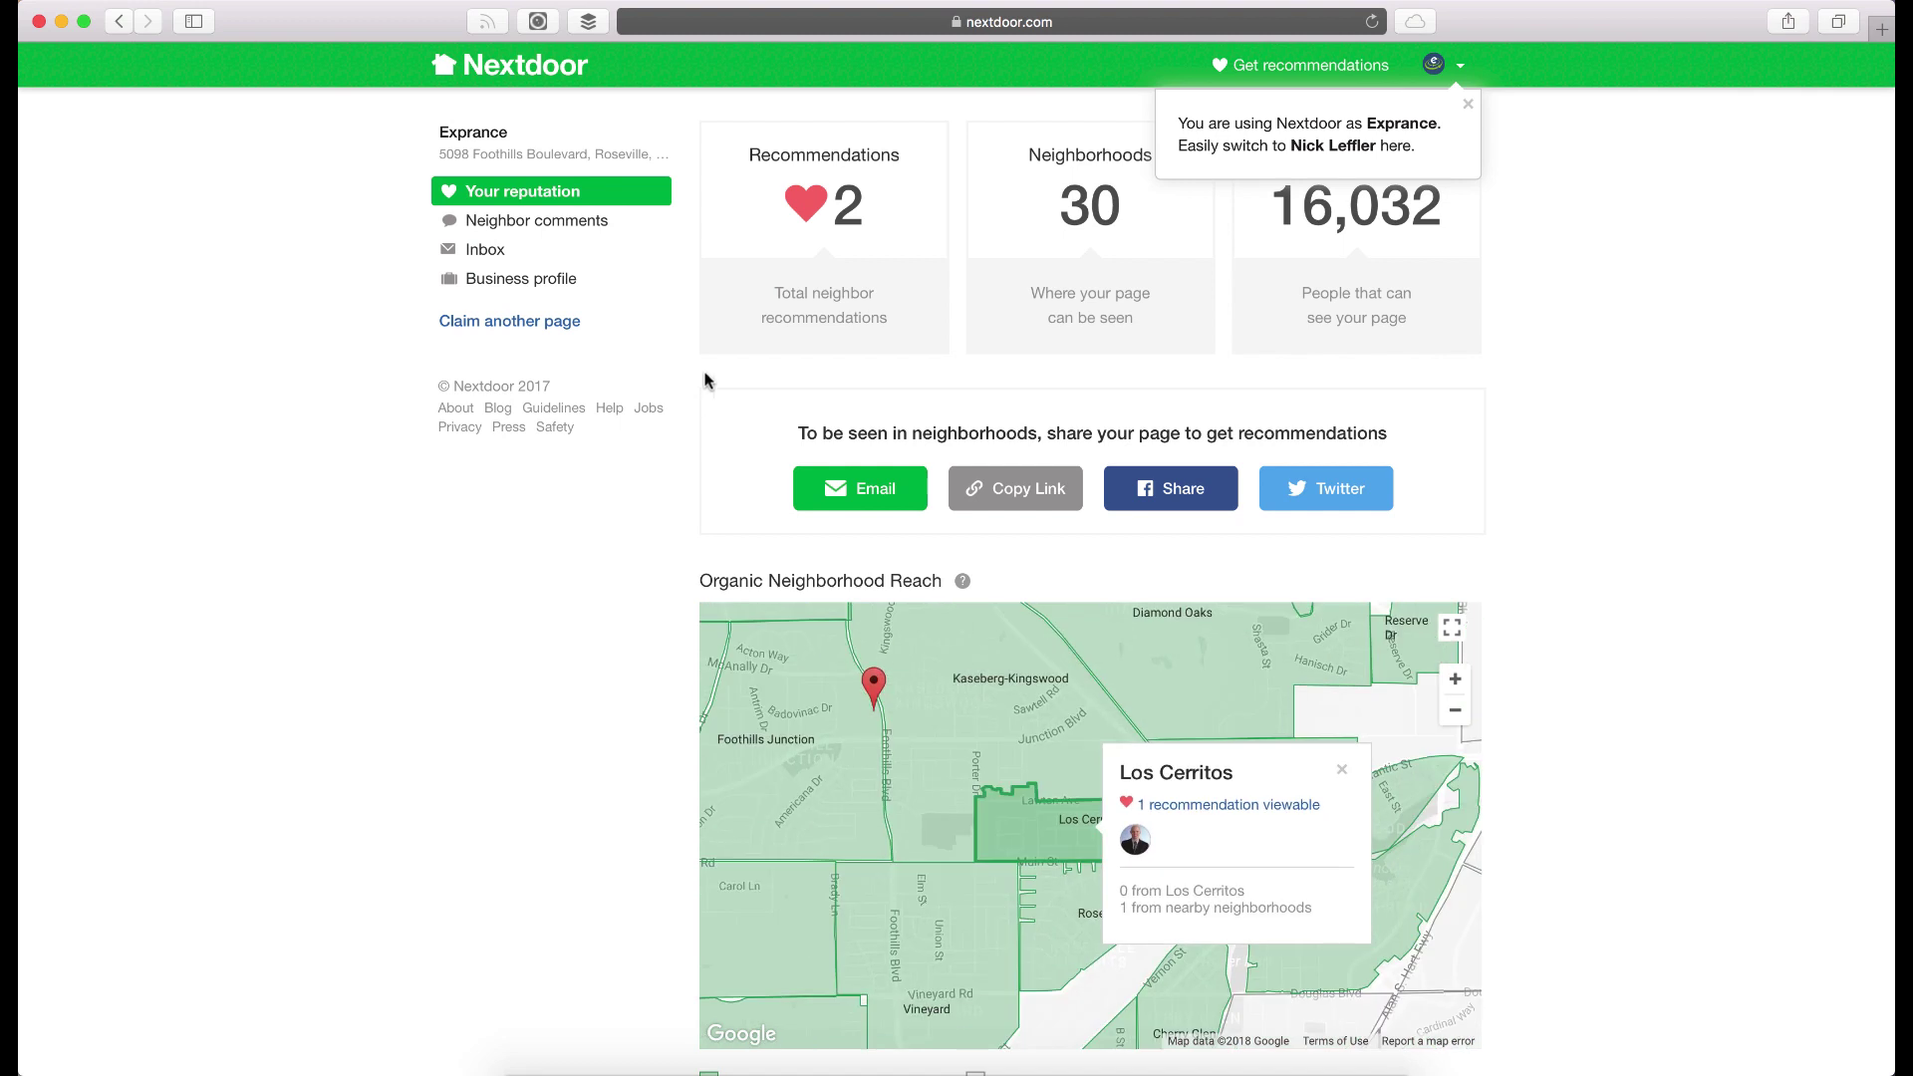
# Switch back to the personal profile and start adding a new event in the neighborhood's Events section.
pyautogui.click(1444, 74)
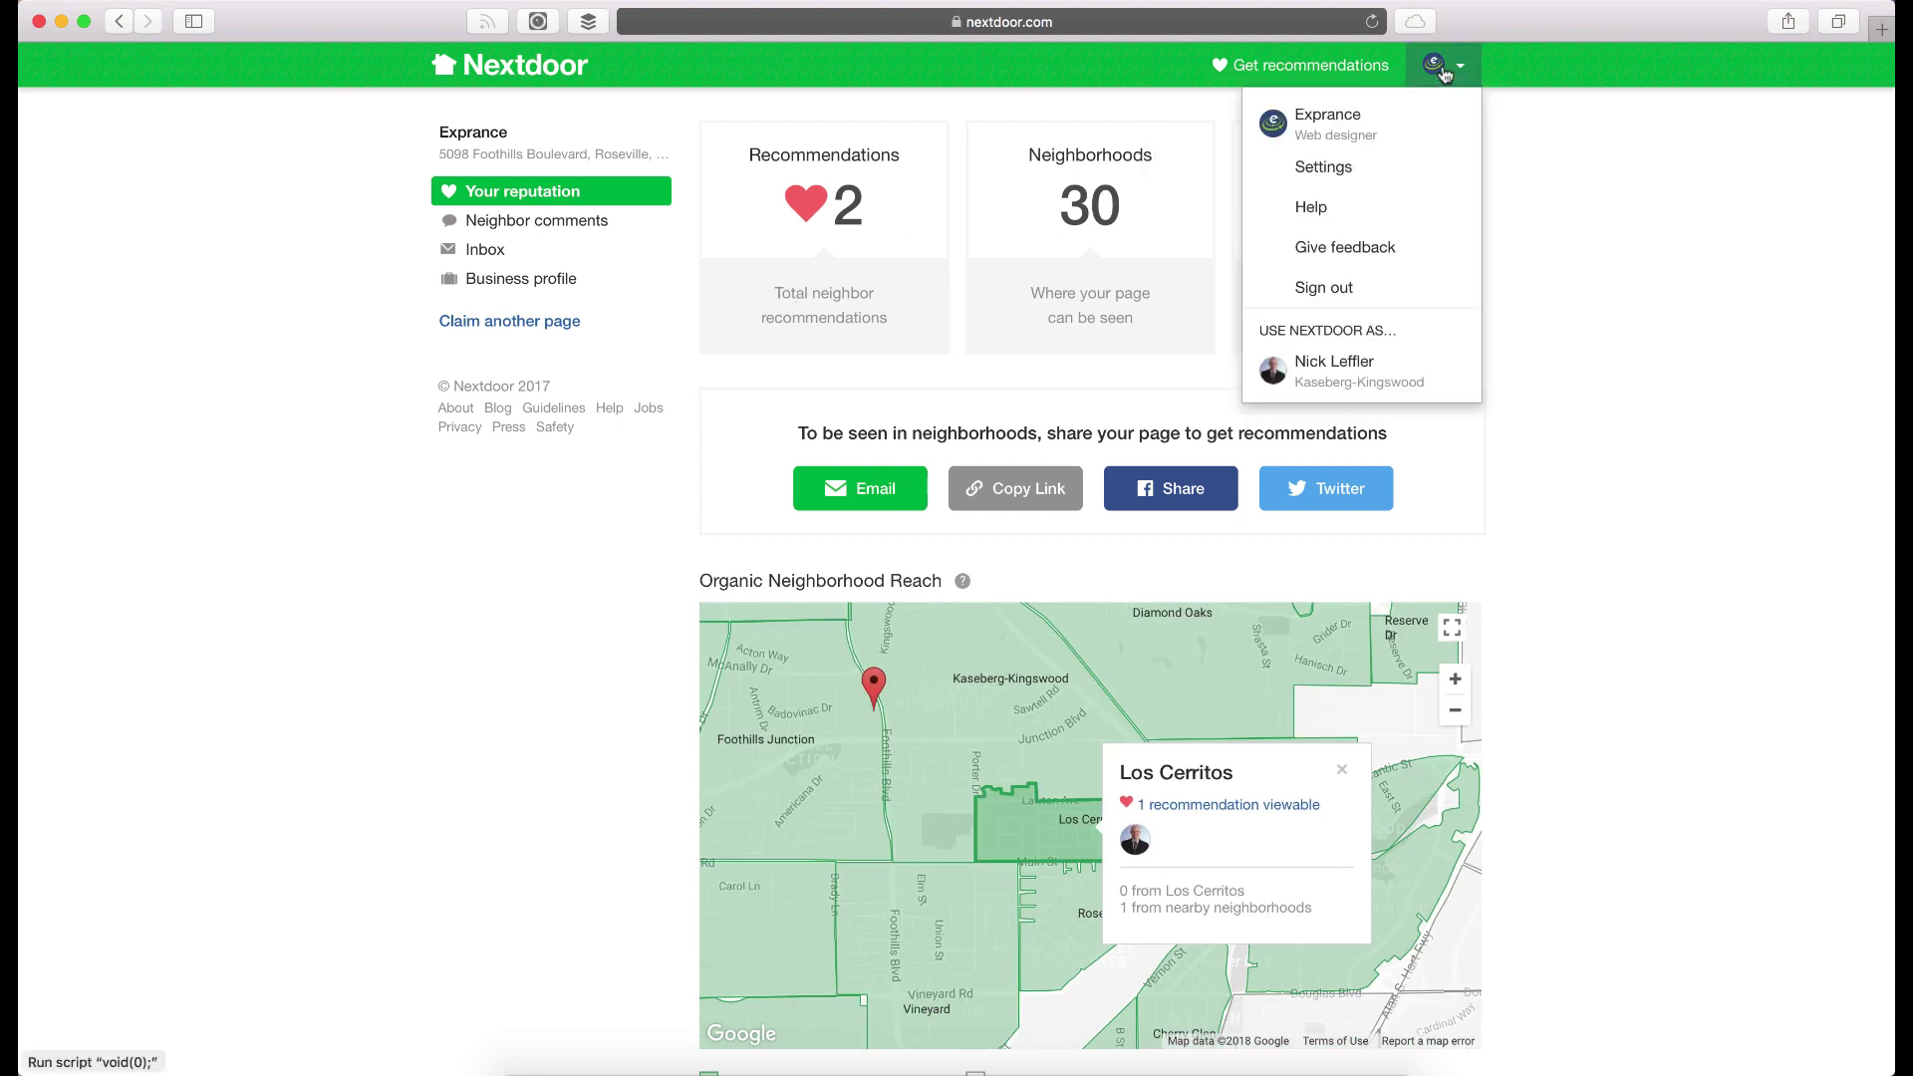
pyautogui.click(1332, 374)
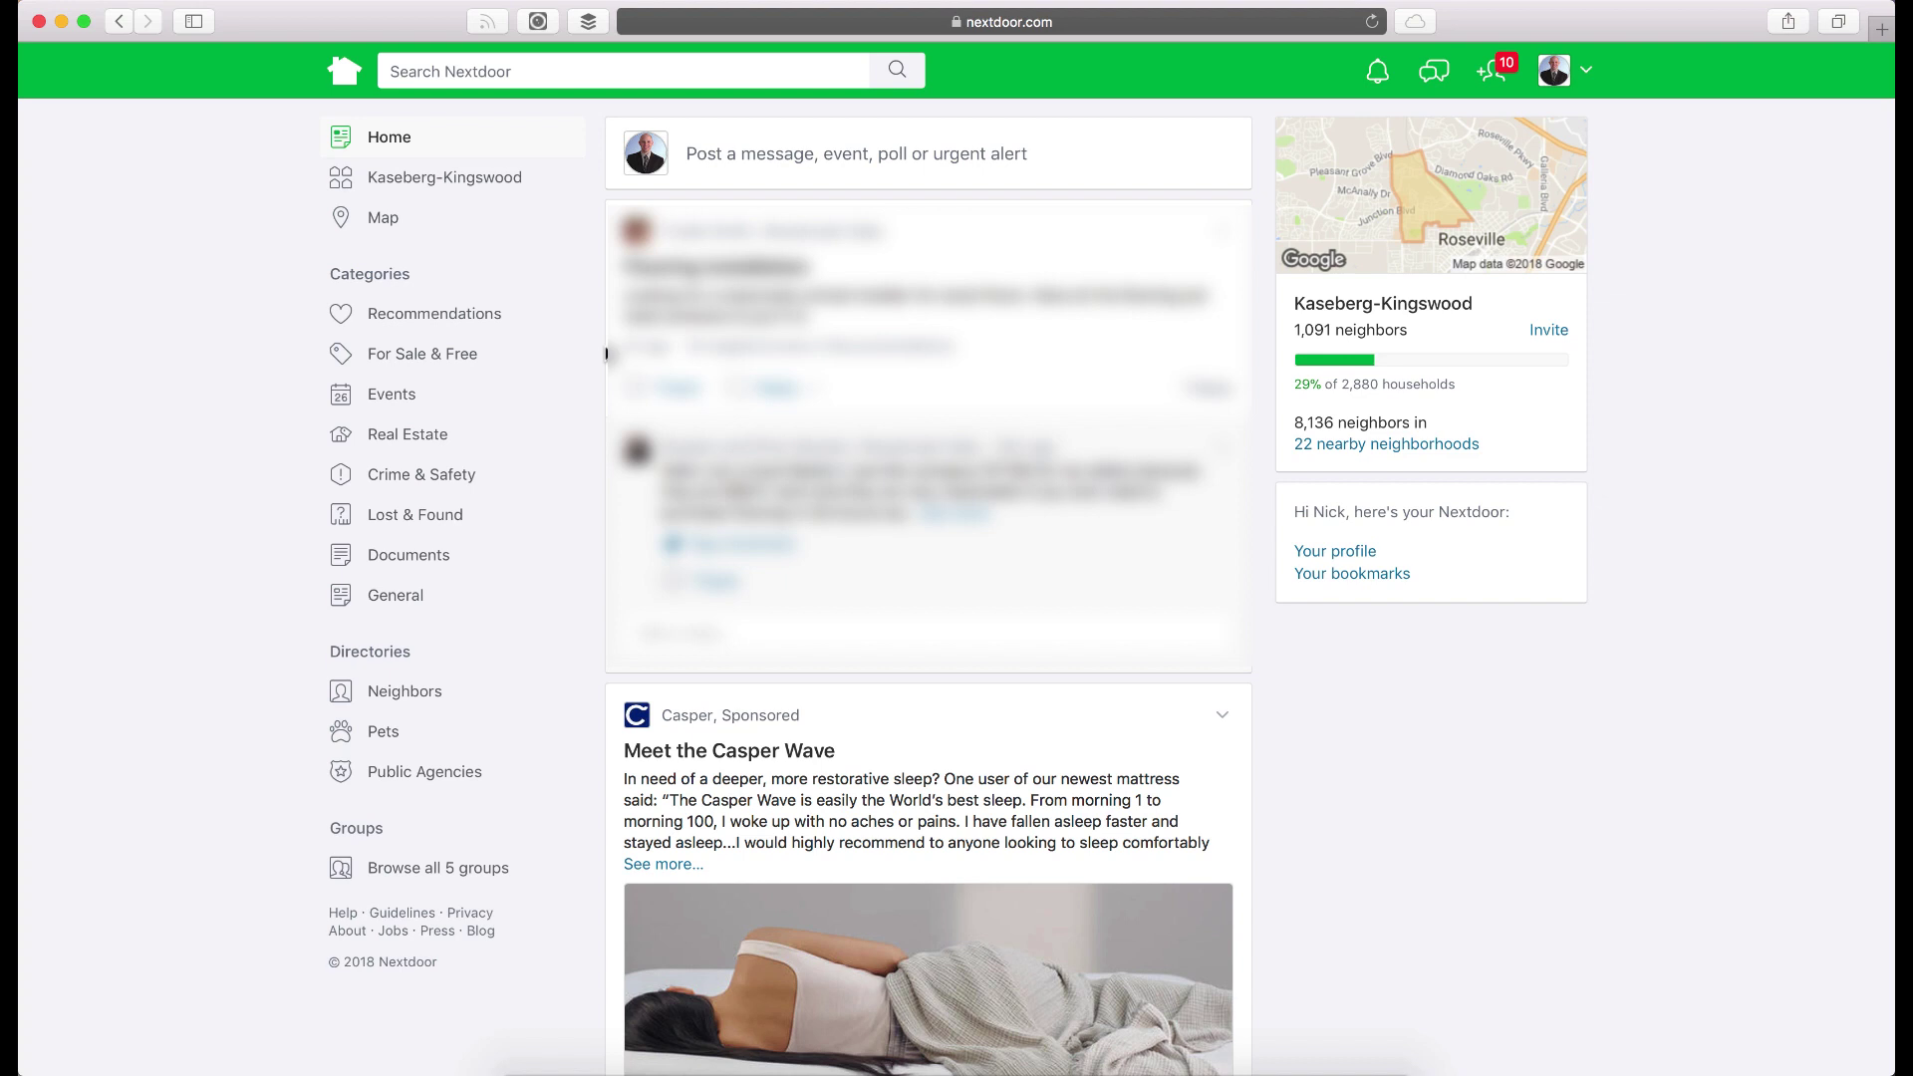
pyautogui.click(399, 394)
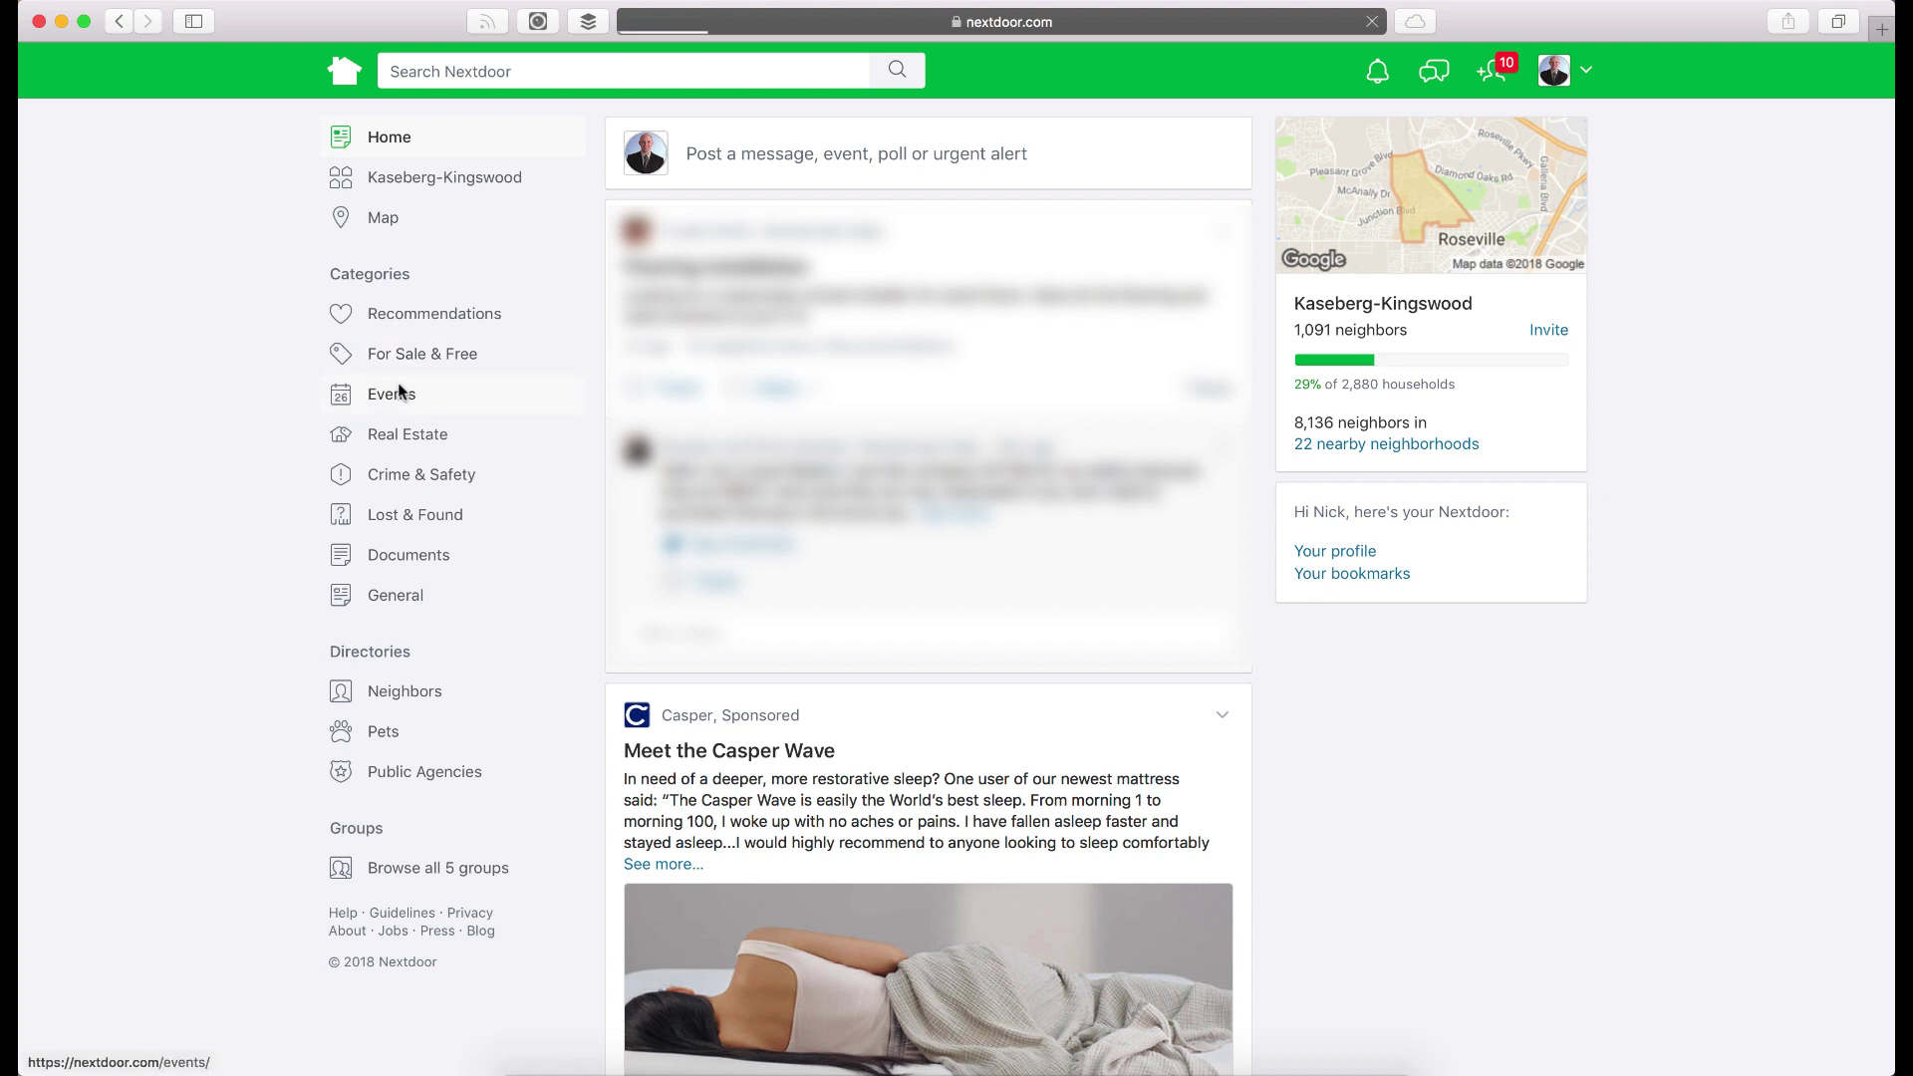
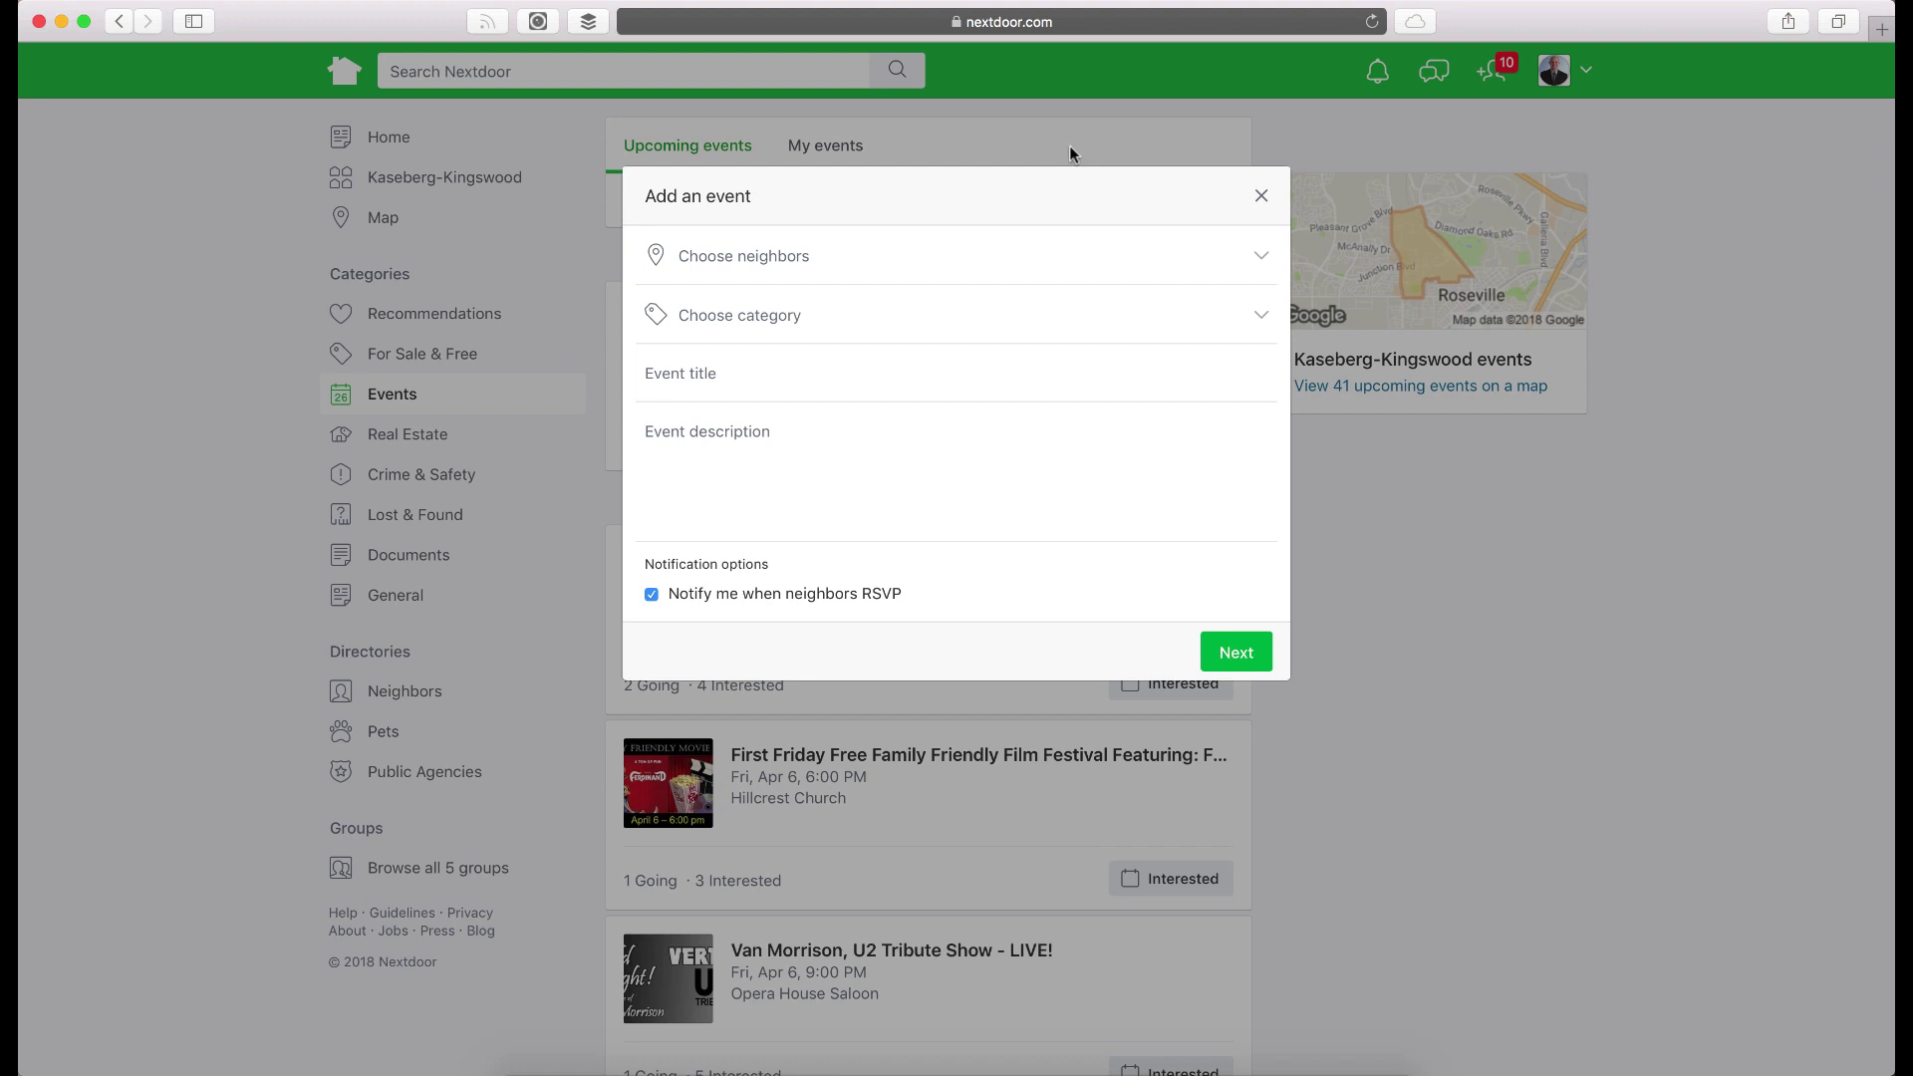
# Set the event's audience to Kaseberg-Kingswood + Nearby and its category to Other.
pyautogui.click(797, 259)
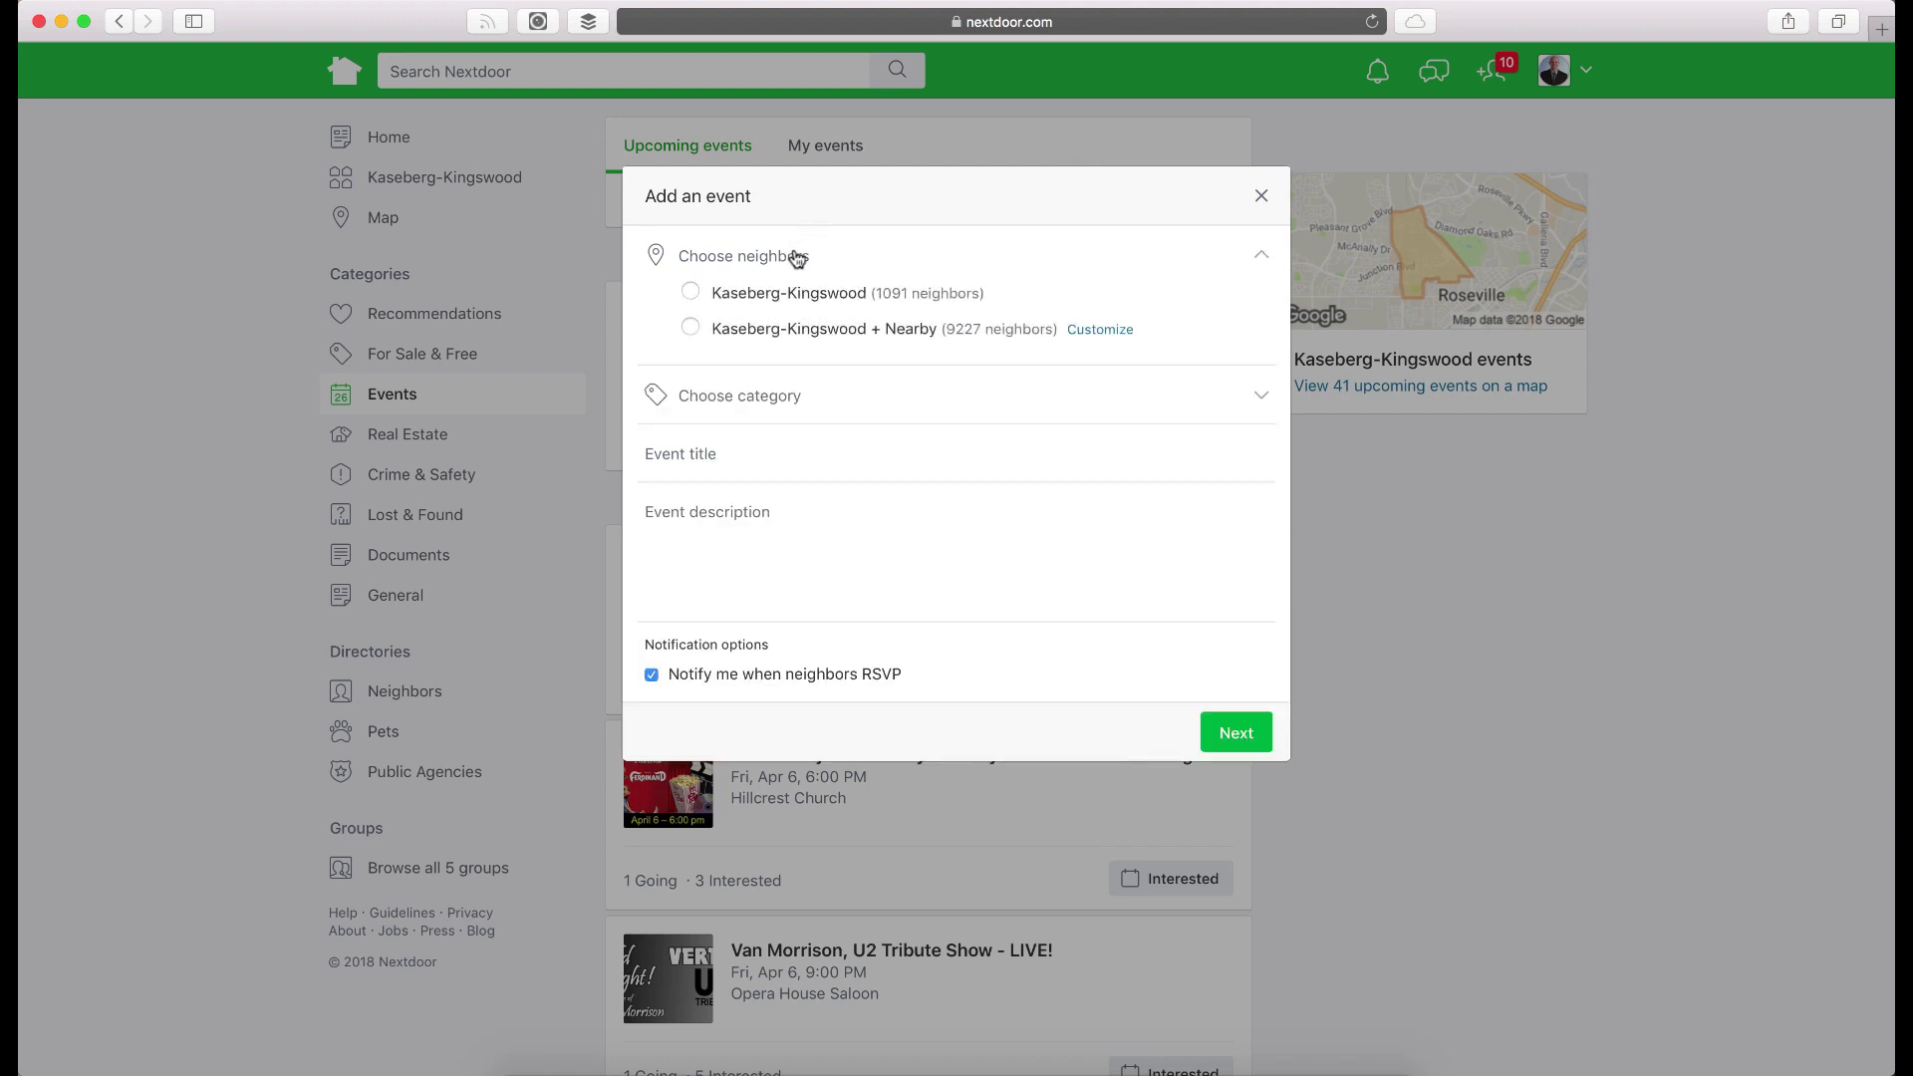
pyautogui.click(724, 332)
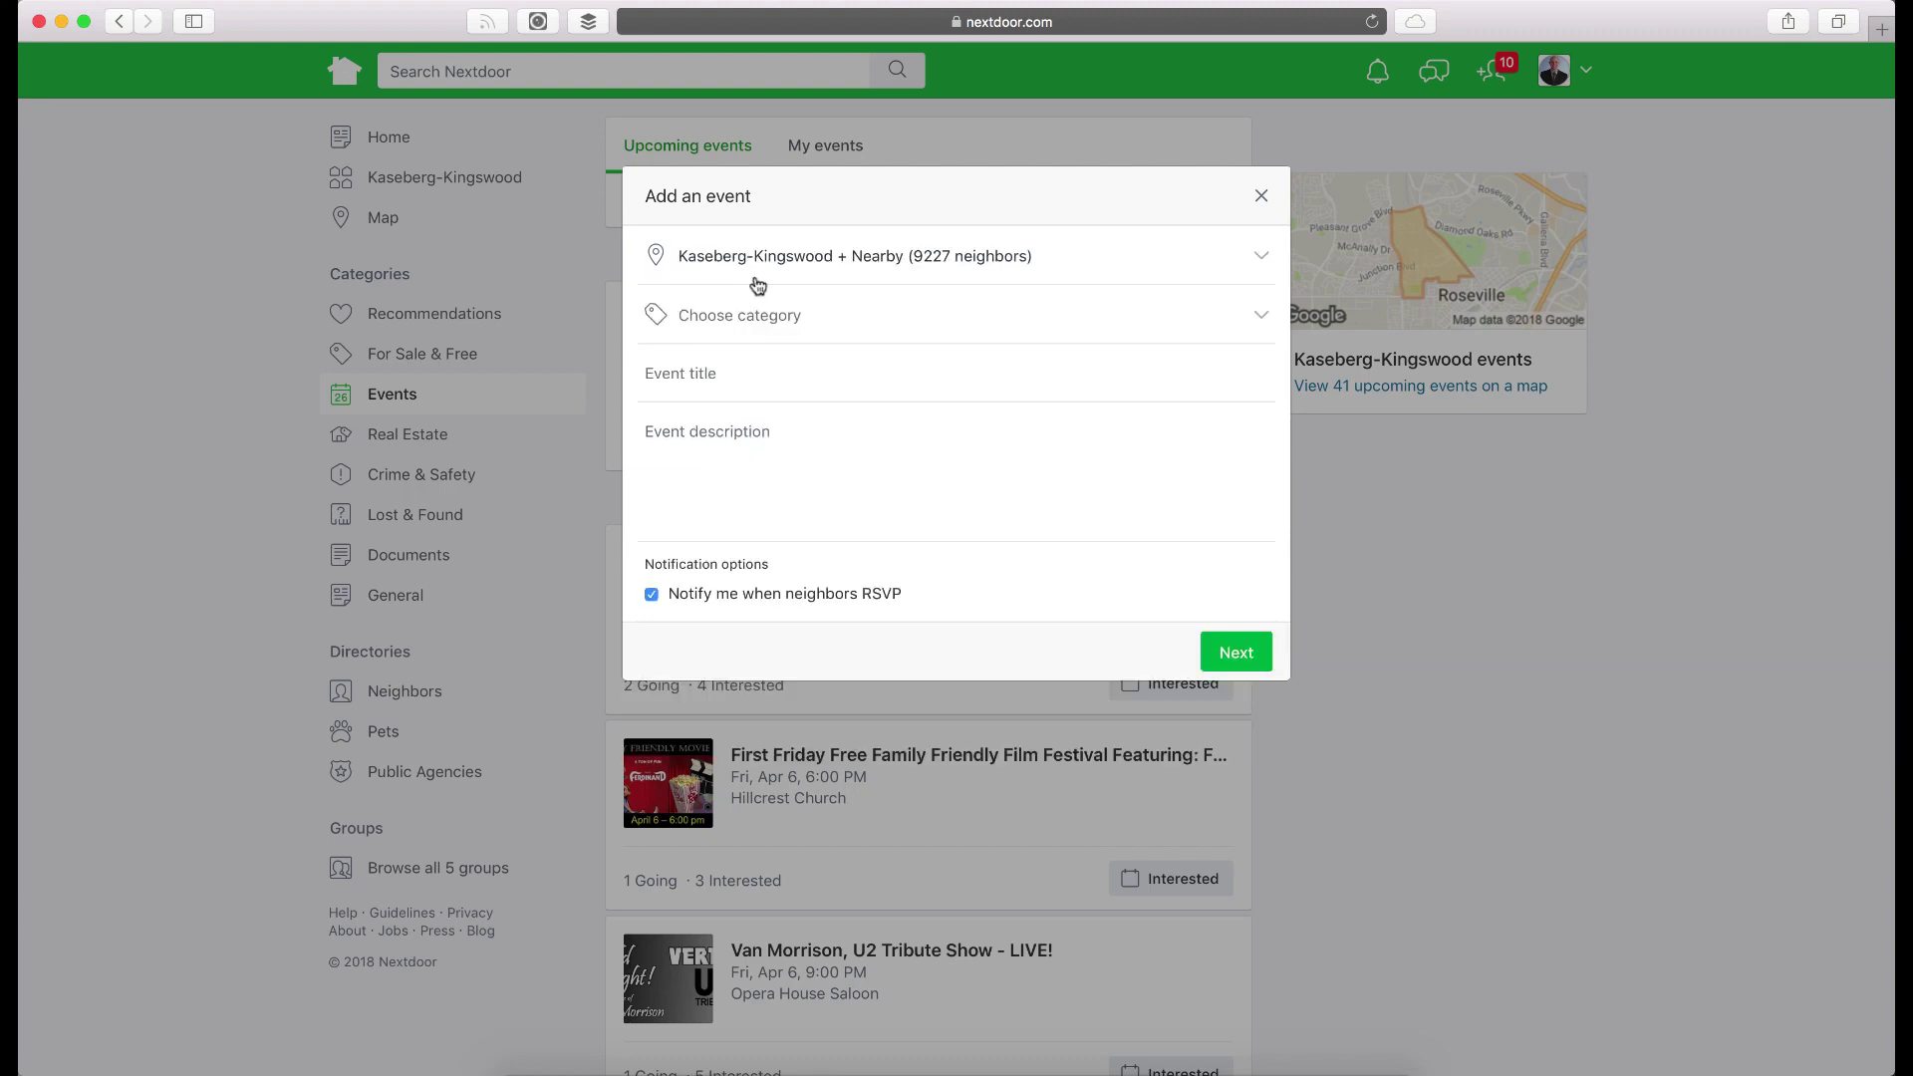
pyautogui.click(826, 330)
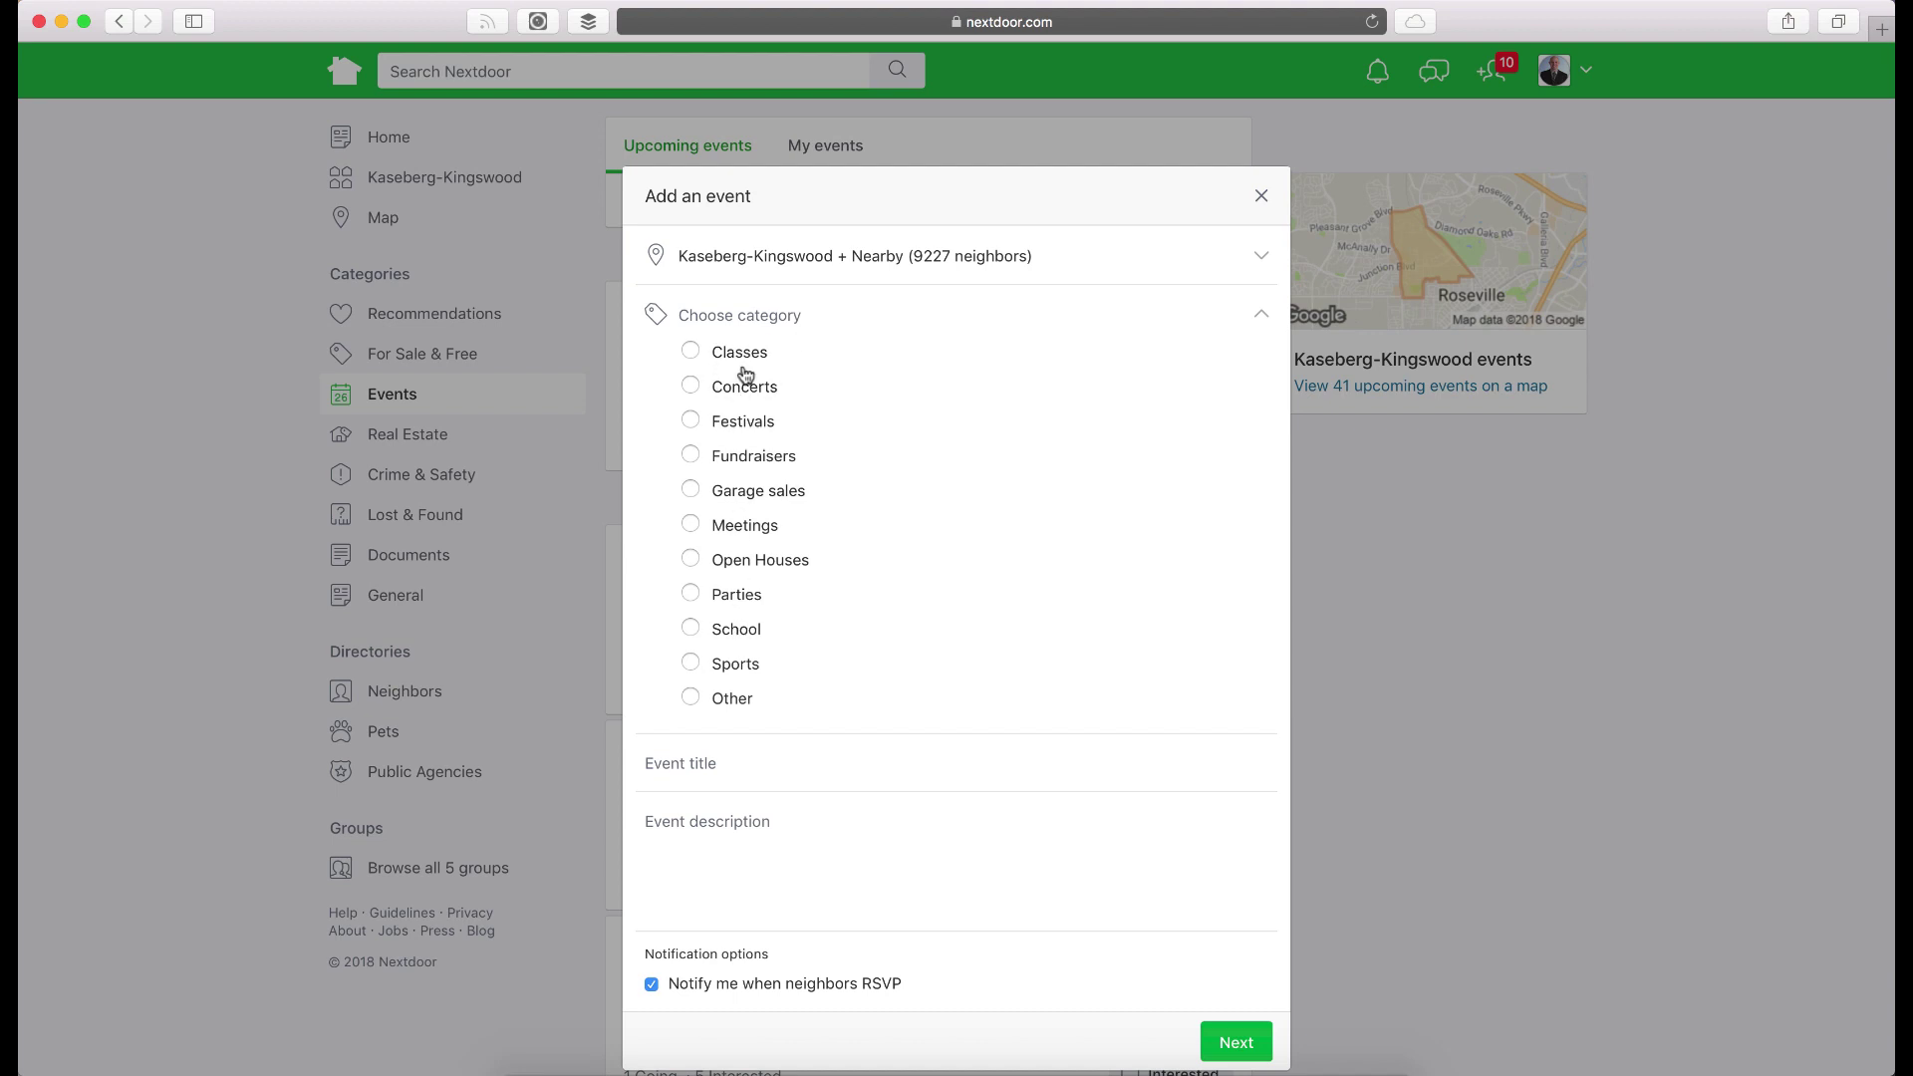
pyautogui.click(689, 697)
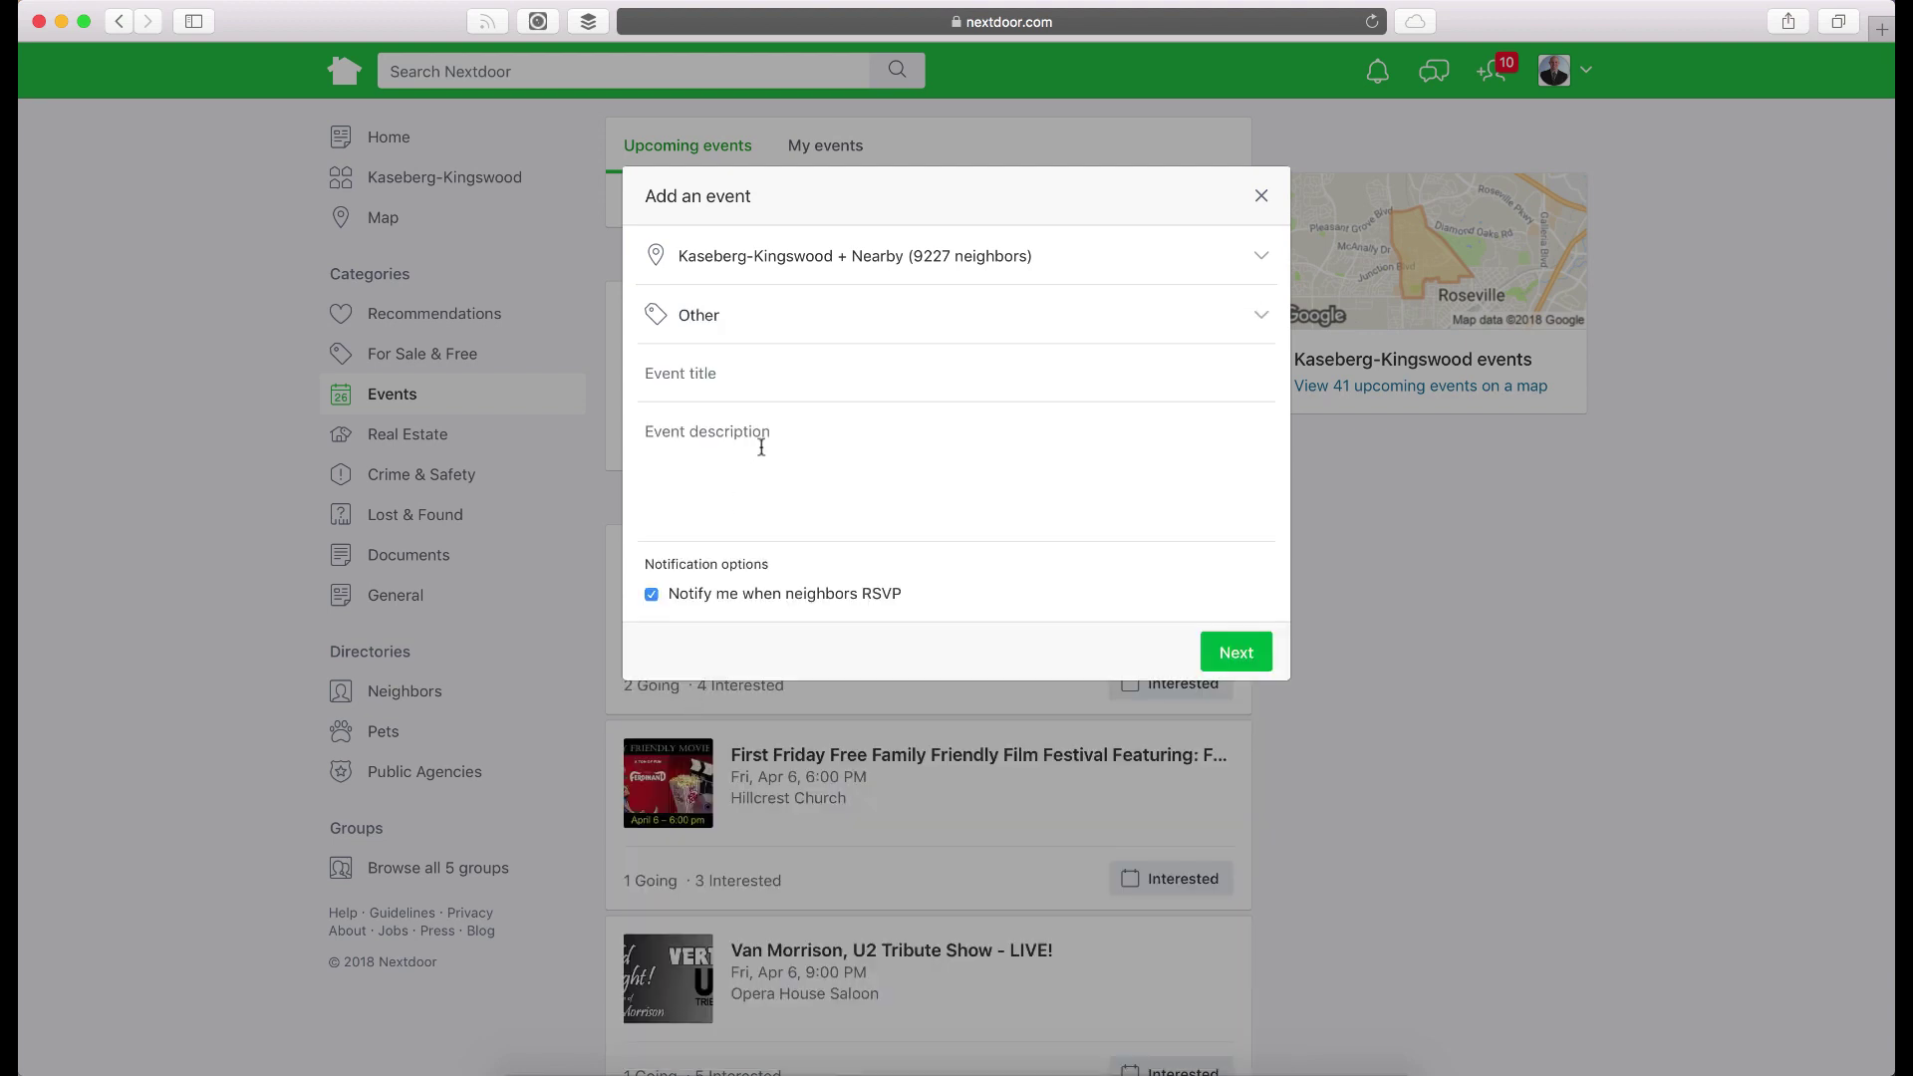
# Title the event "Test Event", describe it as "This is more details about the event. Type as much information here.", and continue to the scheduling details.
pyautogui.click(753, 383)
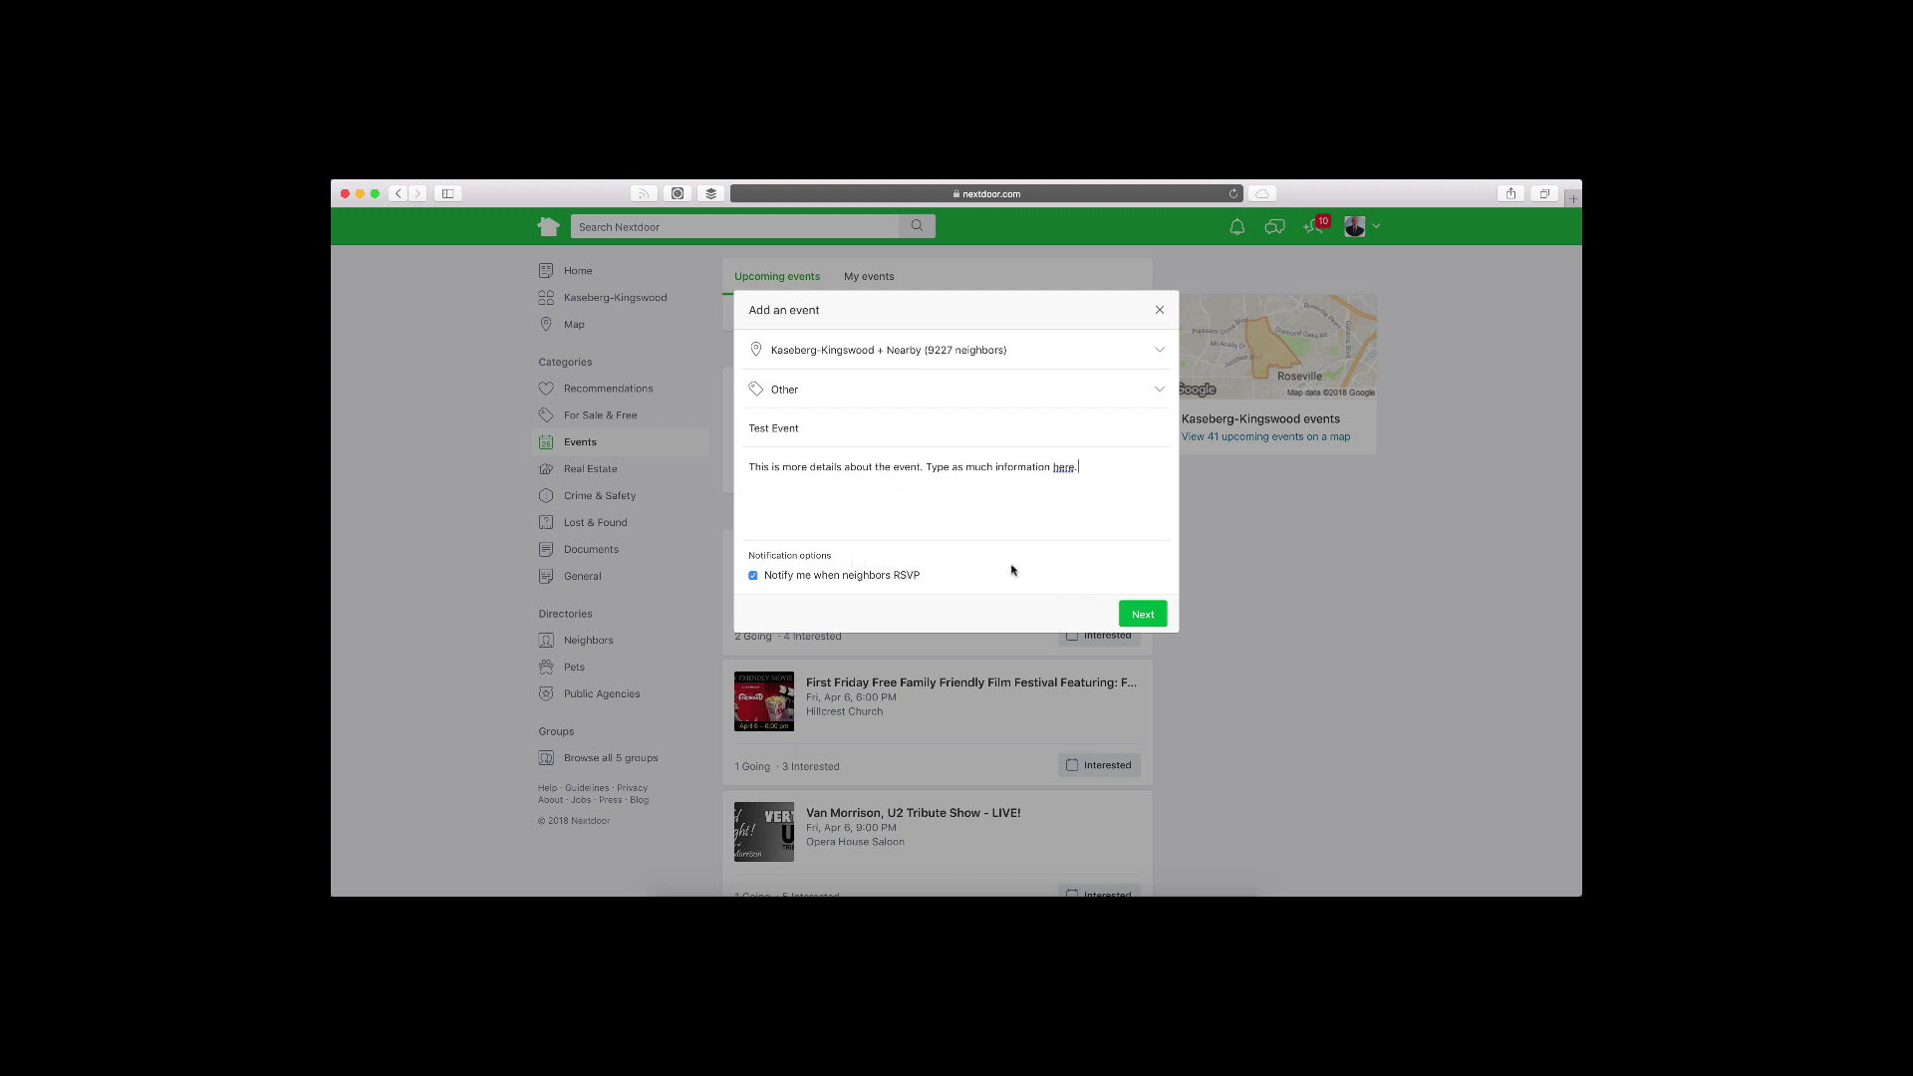
pyautogui.click(1146, 615)
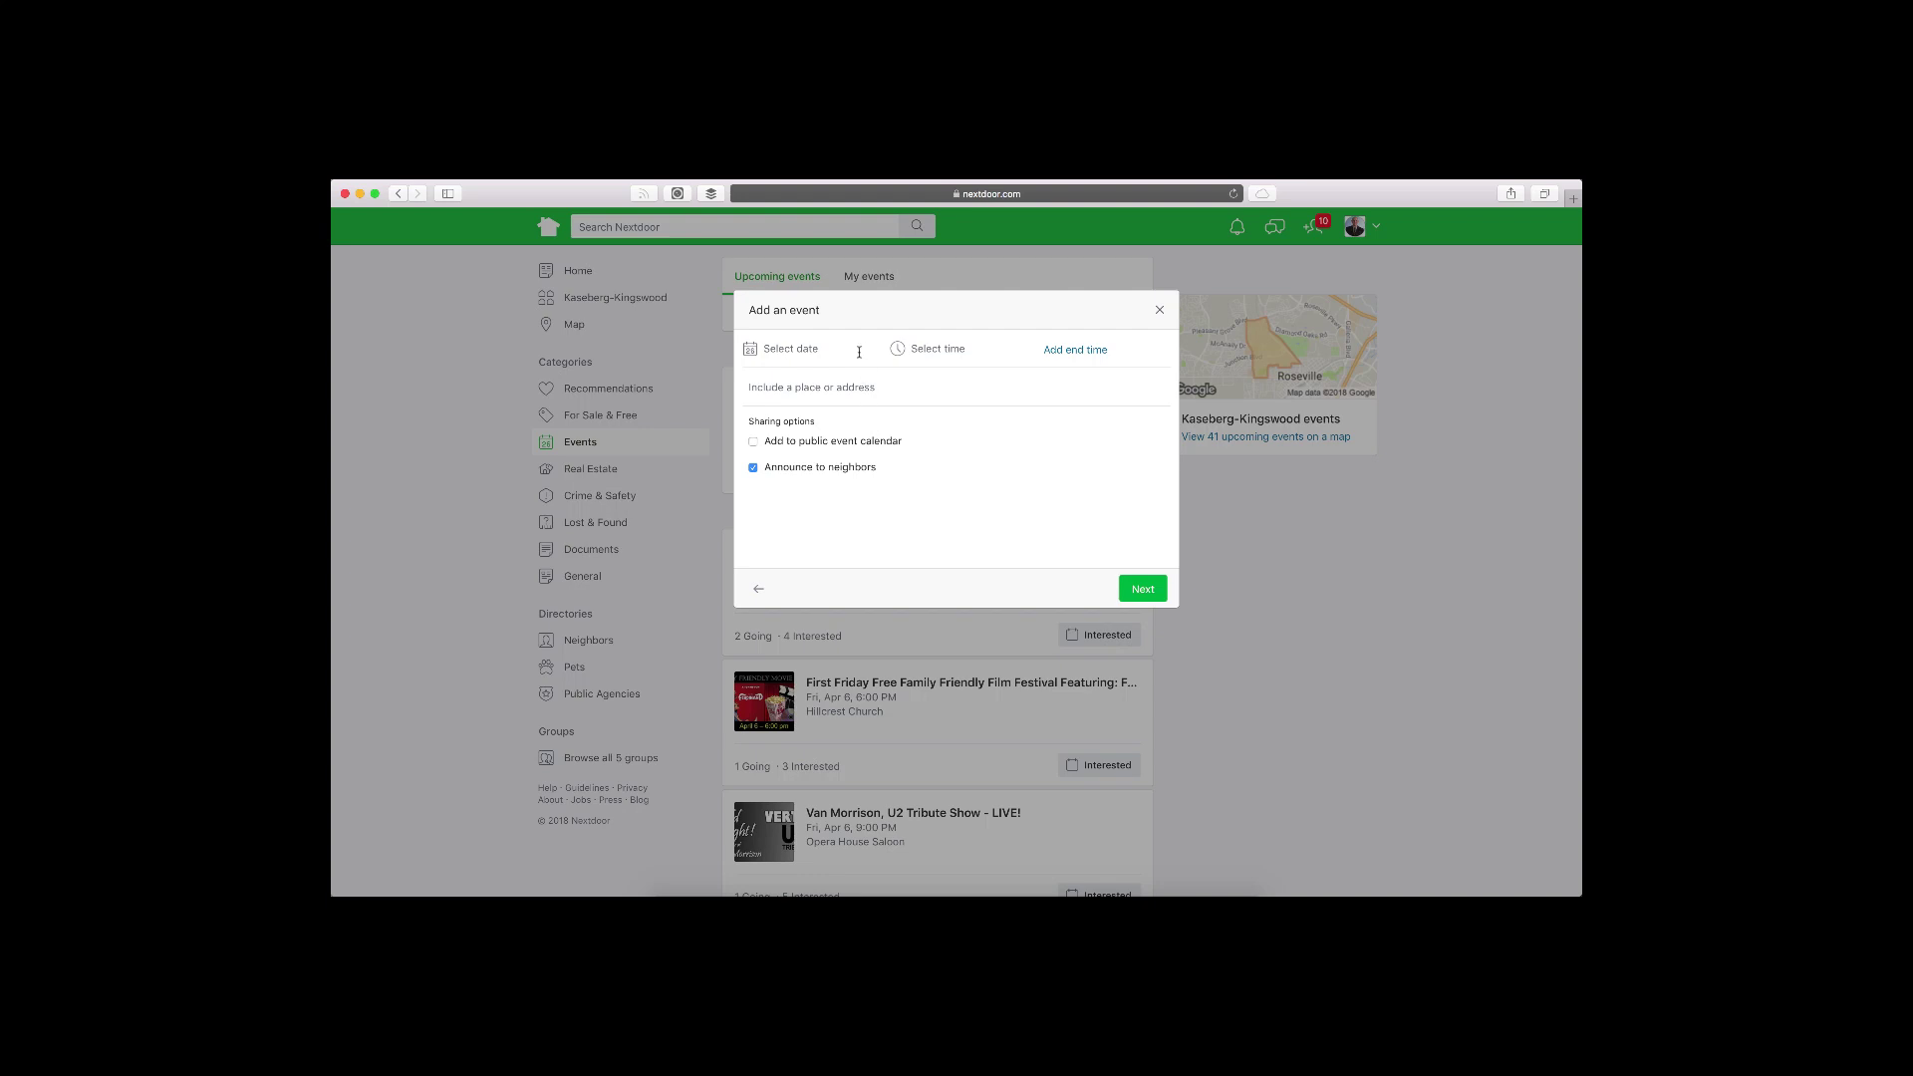
# Set the event's start to 4/7/18 at 10:00 AM.
pyautogui.click(805, 348)
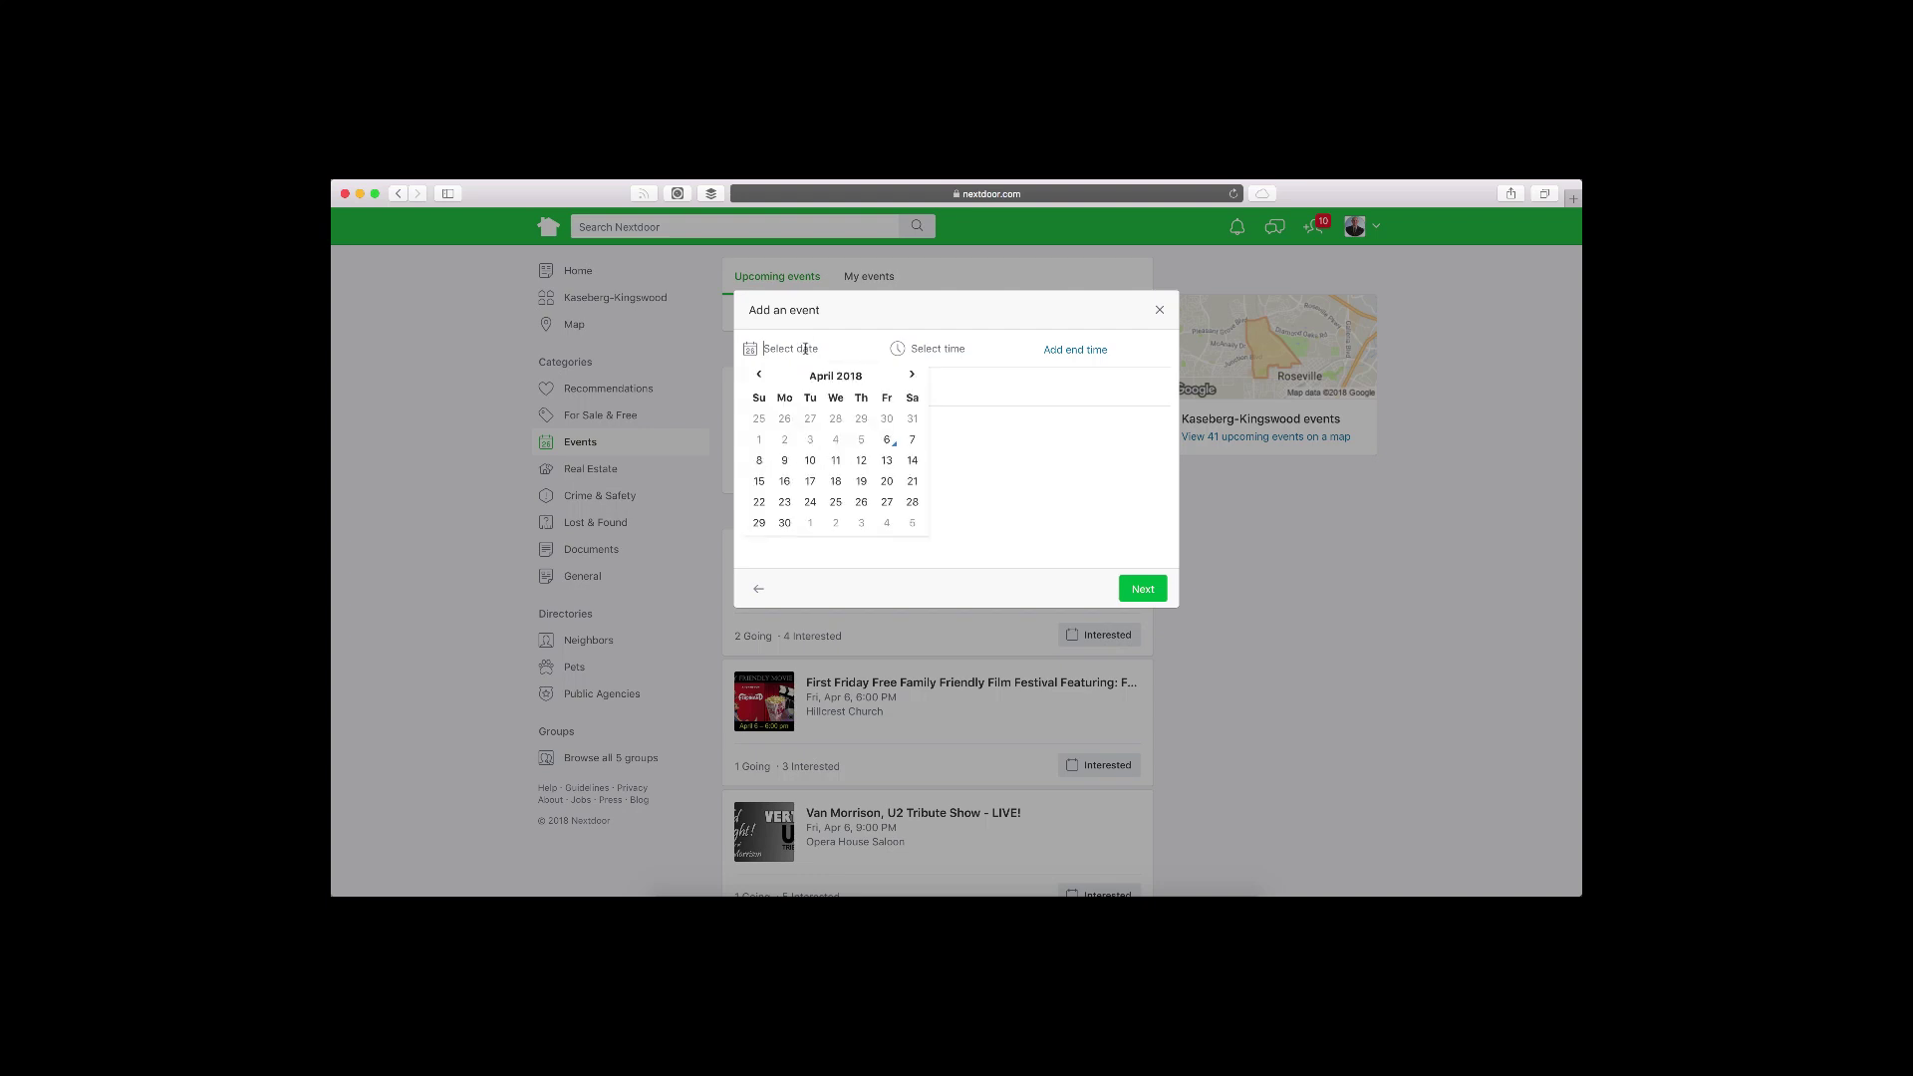
pyautogui.click(912, 442)
pyautogui.click(928, 349)
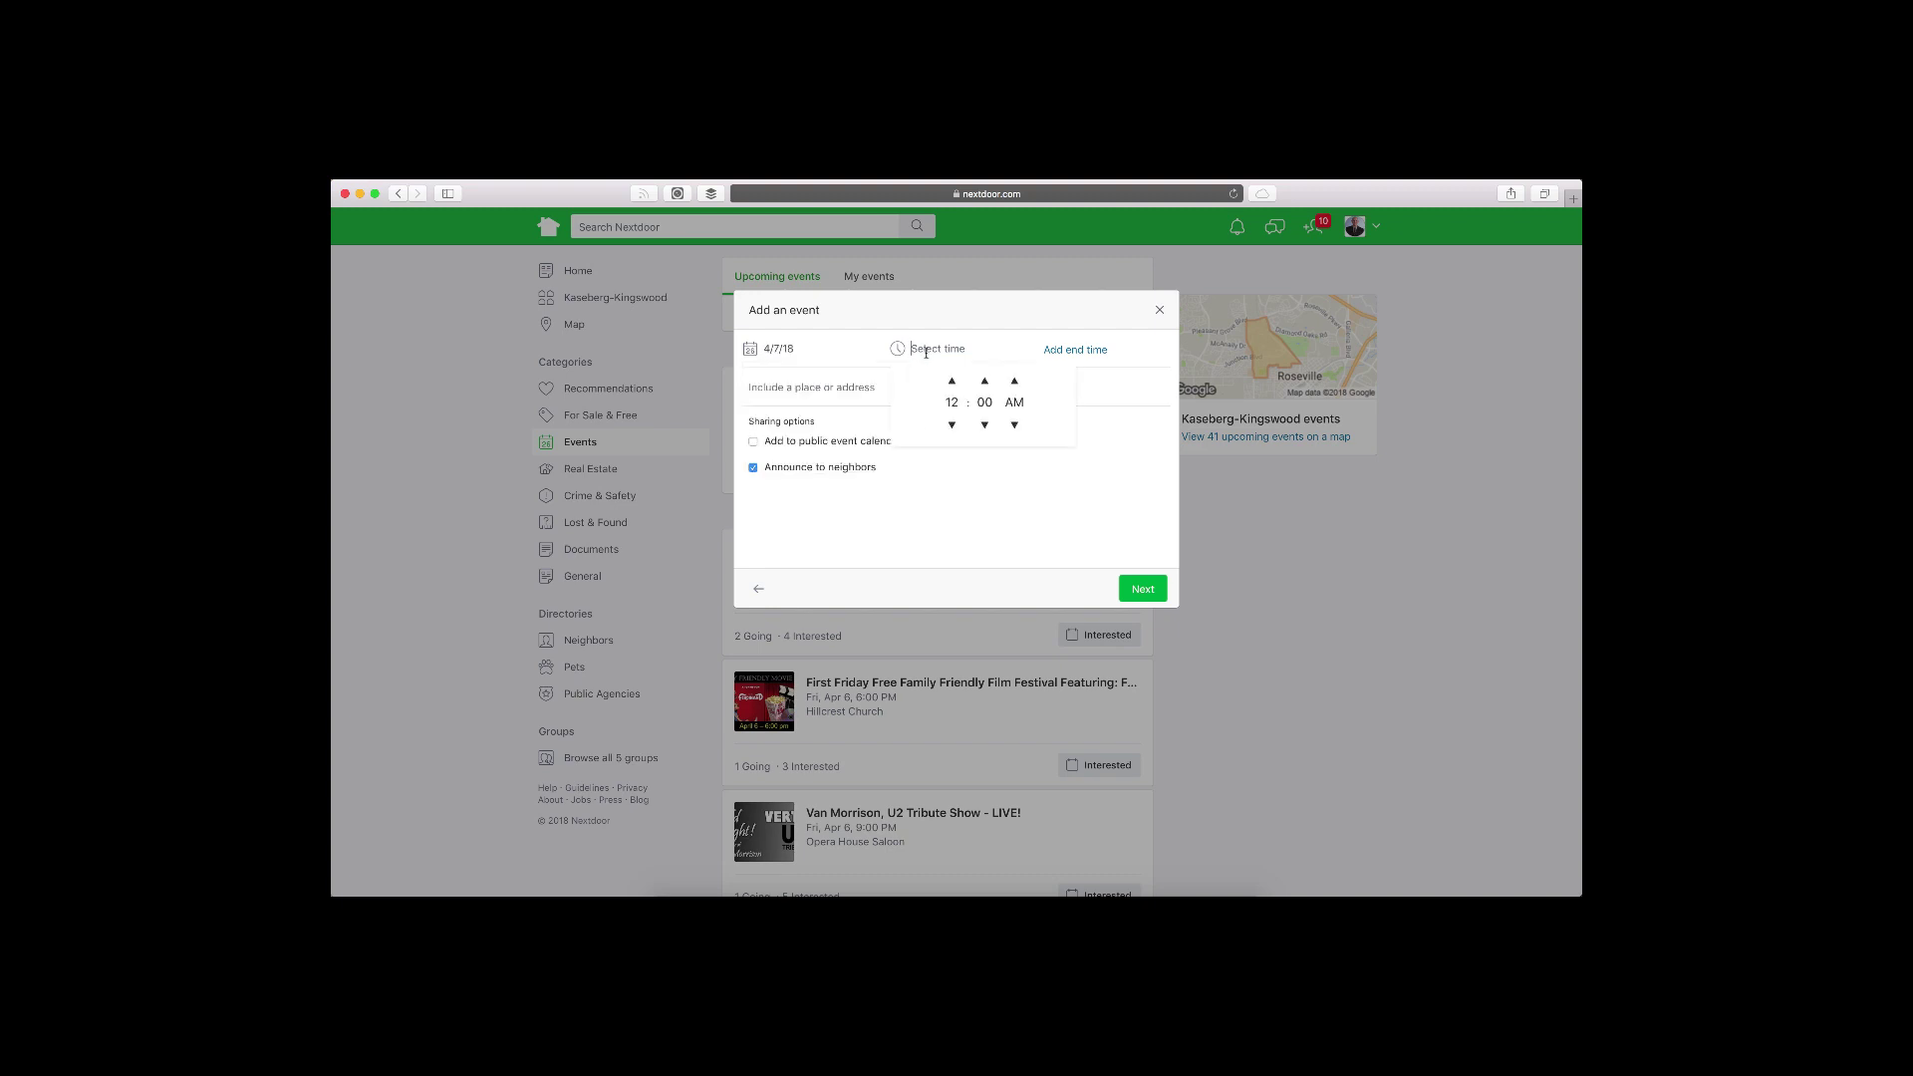
pyautogui.click(953, 424)
pyautogui.click(953, 424)
pyautogui.click(1014, 425)
pyautogui.click(929, 478)
# Add an end time of 2:00 PM on 4/7/18 to the event.
pyautogui.click(1058, 356)
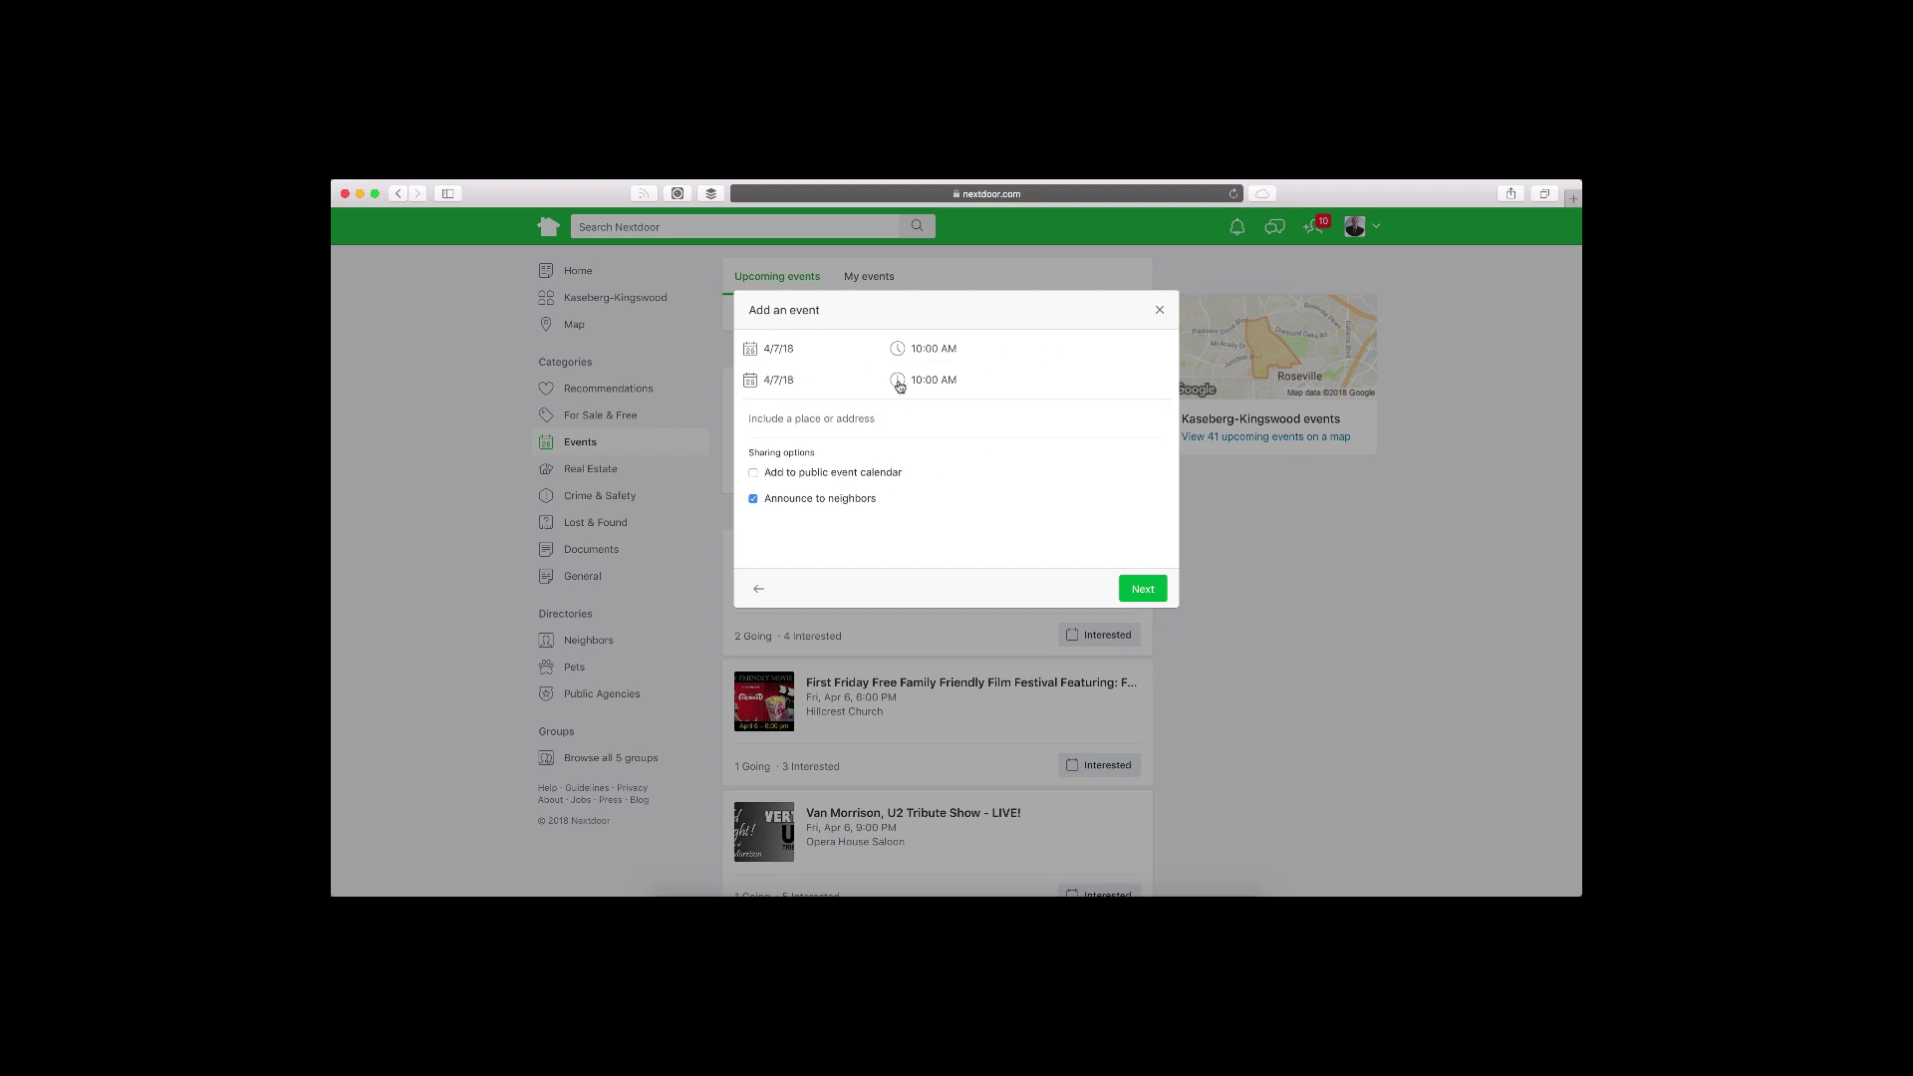
pyautogui.click(948, 383)
pyautogui.click(990, 458)
pyautogui.click(905, 499)
# Set the location to Roseville, CA, USA, share the event on the public calendar without announcing it to neighbors, and continue to the image options.
pyautogui.click(772, 419)
pyautogui.write('Roseville')
pyautogui.click(770, 450)
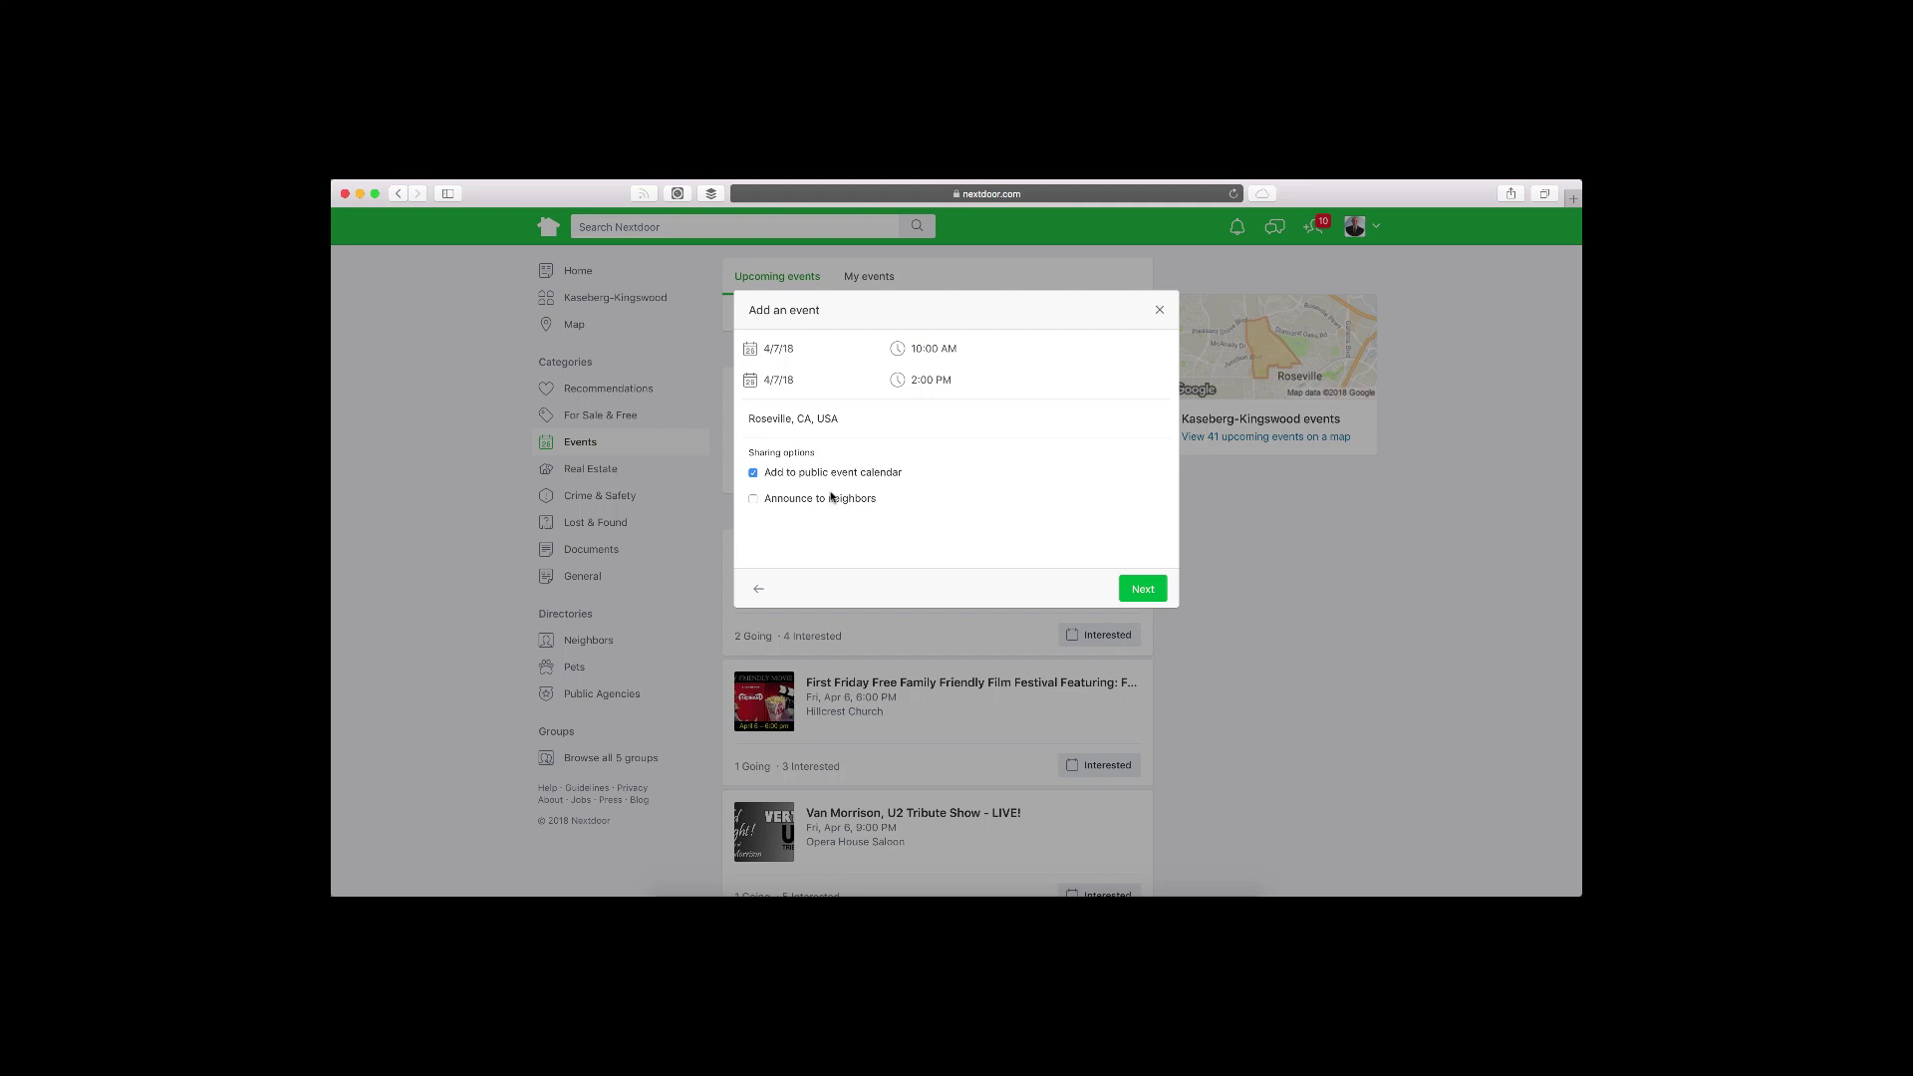
pyautogui.click(1142, 591)
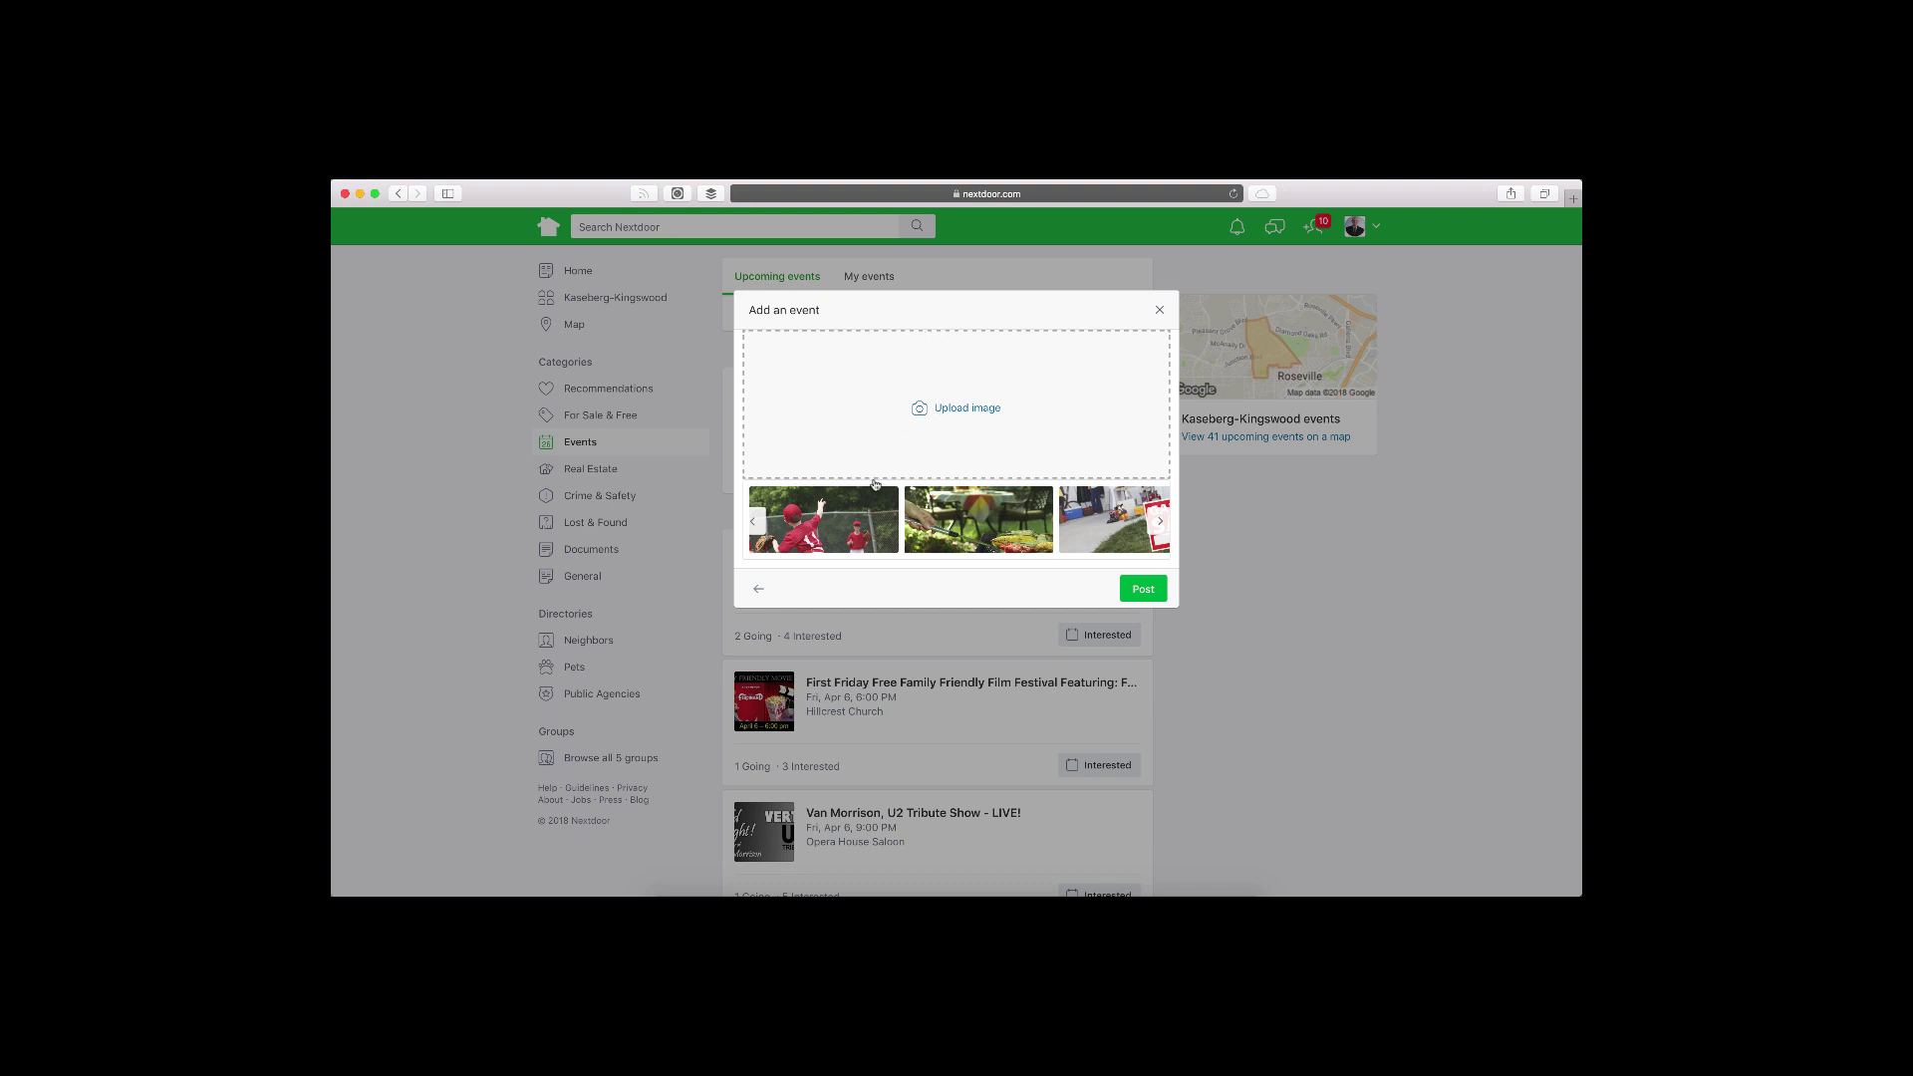
# Browse the stock pictures offered for the event image.
pyautogui.click(1160, 519)
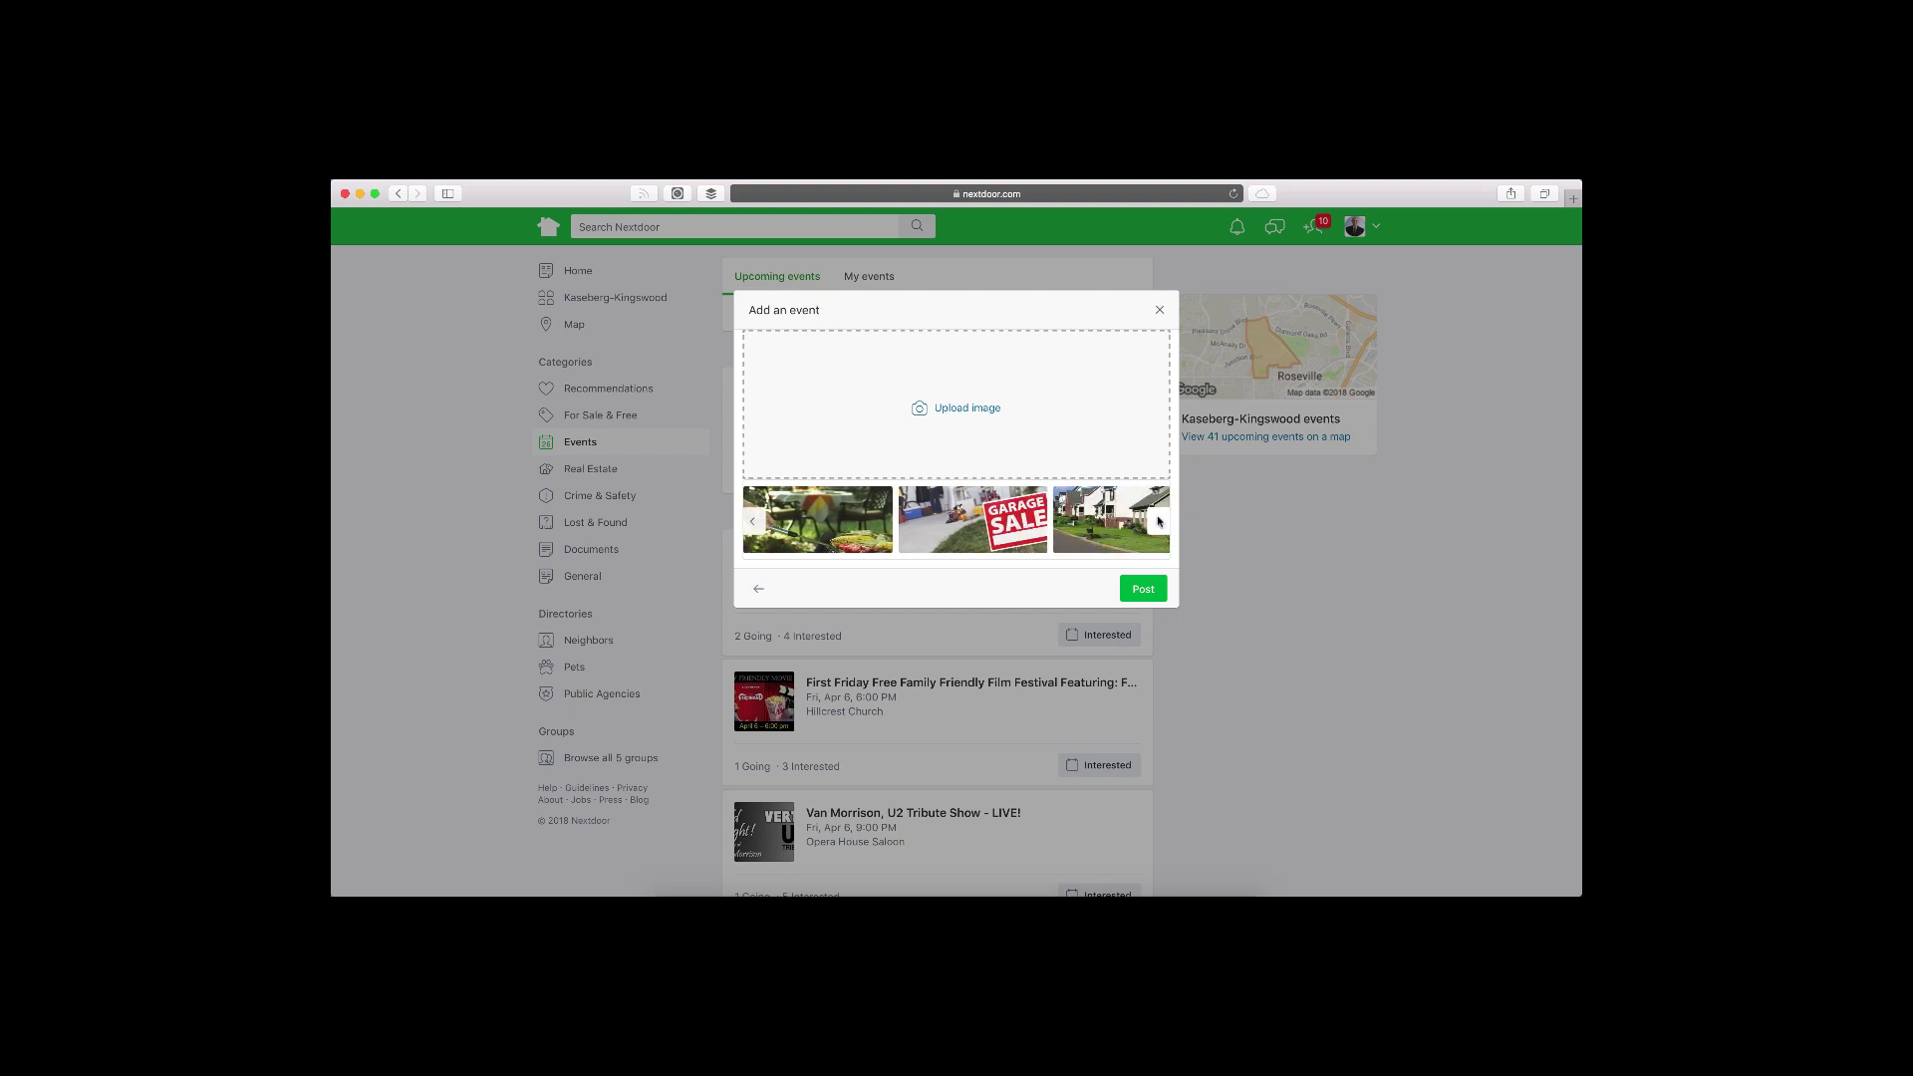
pyautogui.click(1159, 520)
pyautogui.click(1160, 521)
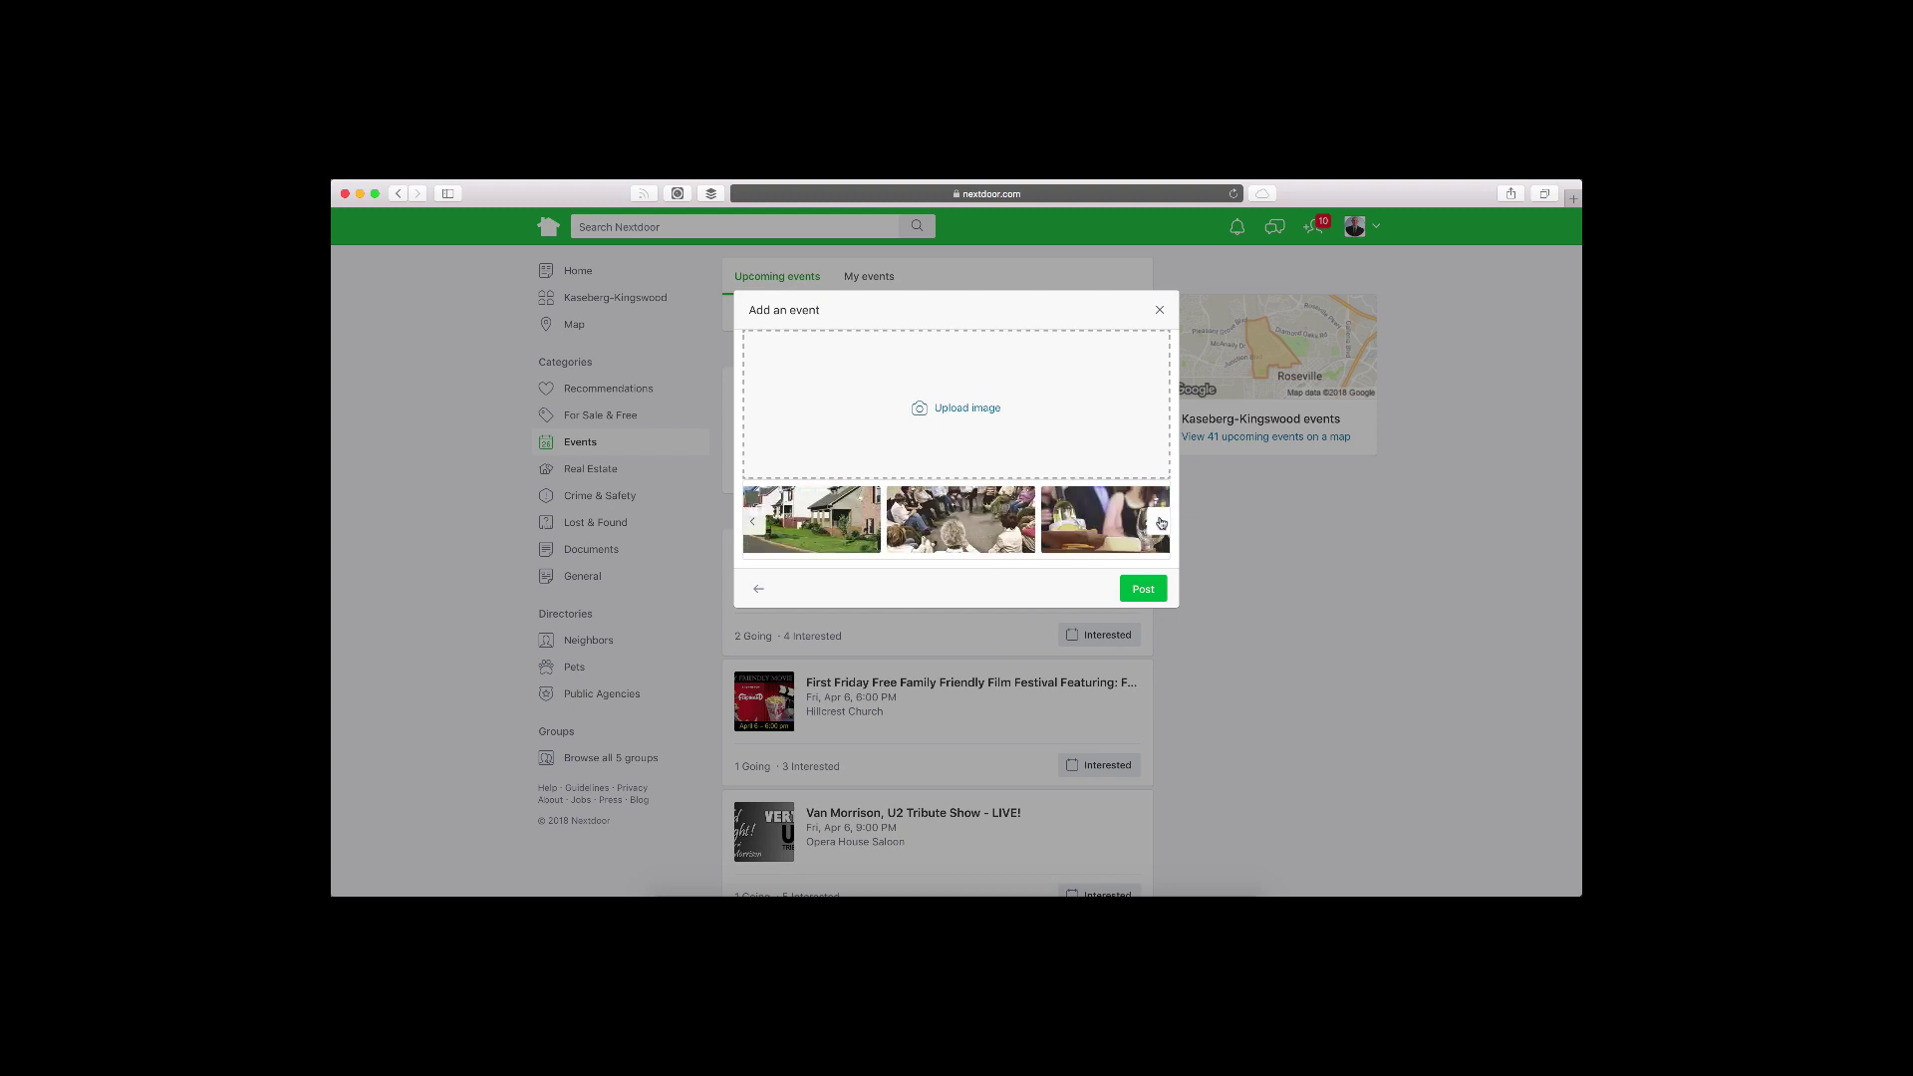
pyautogui.click(1159, 520)
pyautogui.click(1159, 520)
pyautogui.click(1159, 520)
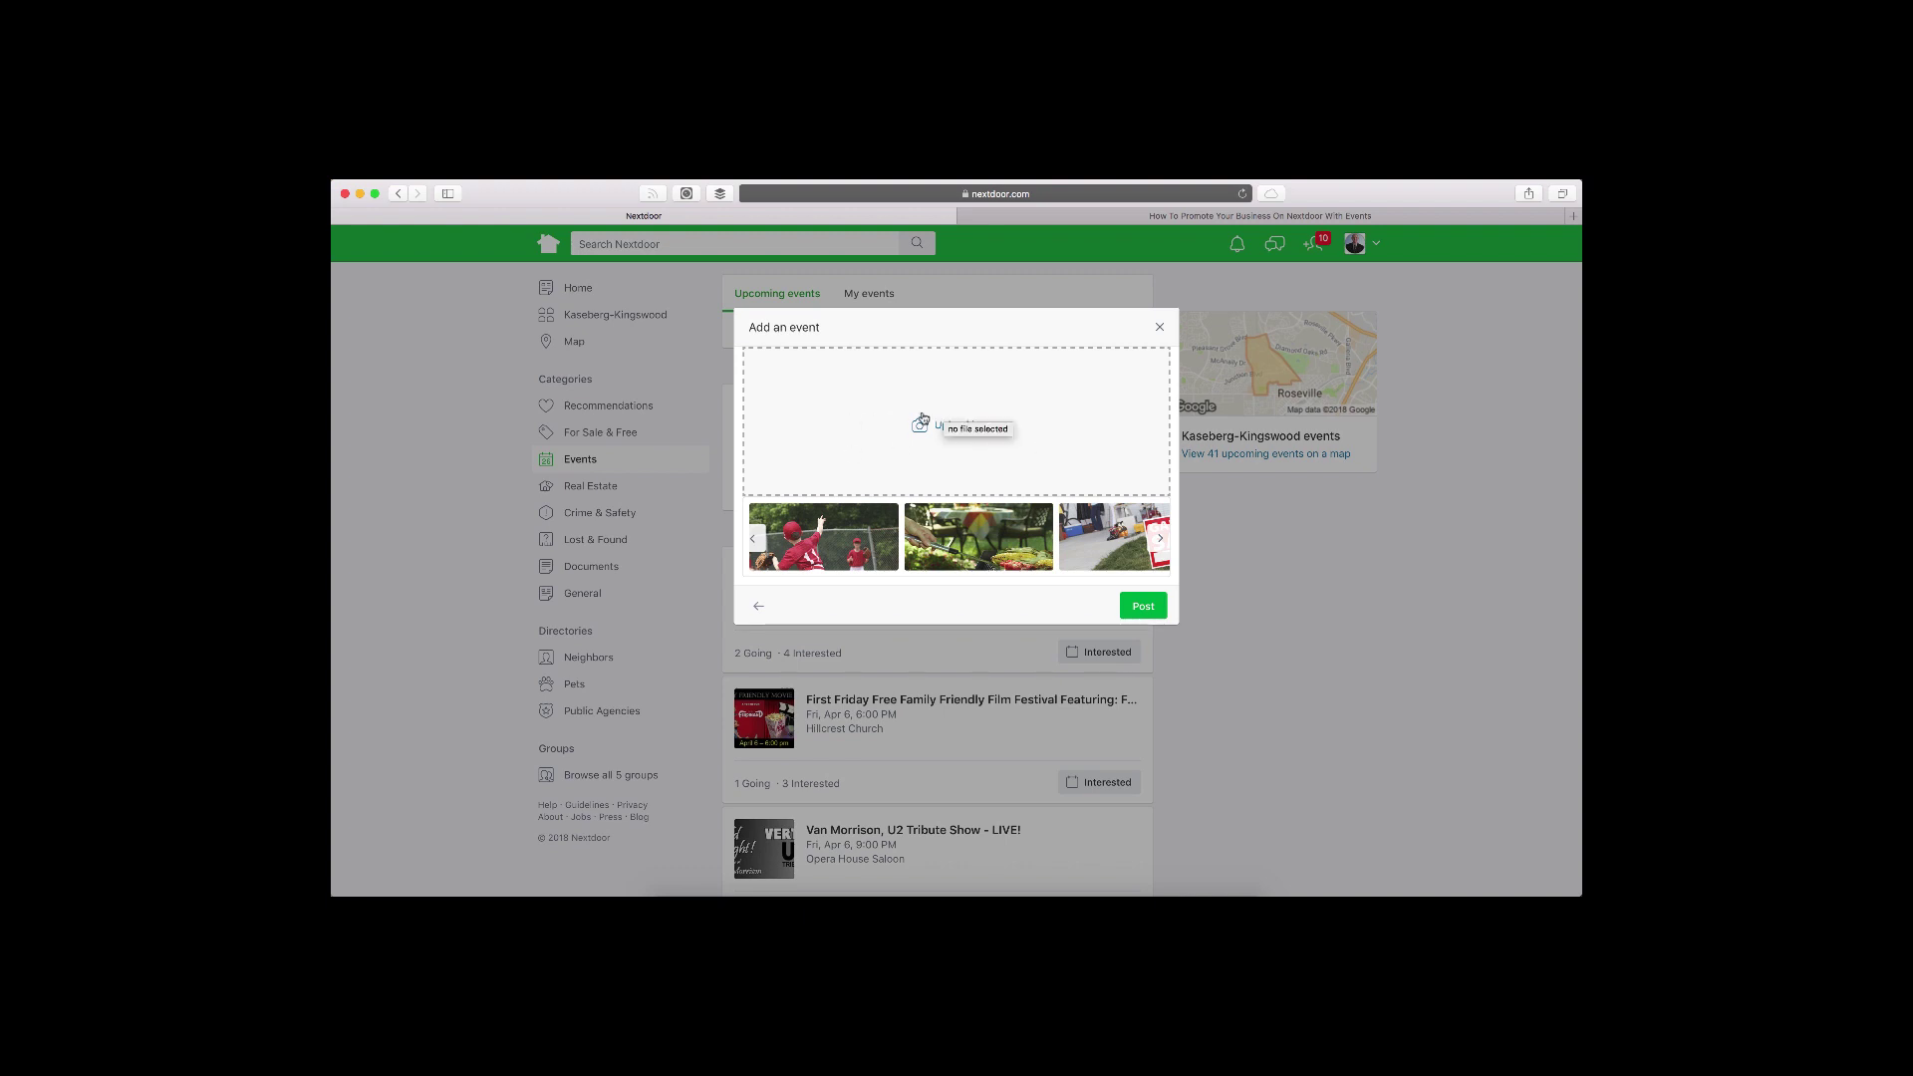
# Examine the Step 4 guidance on event image formats and dimensions in the Exprance article, and return to the Nextdoor event form.
pyautogui.click(1061, 222)
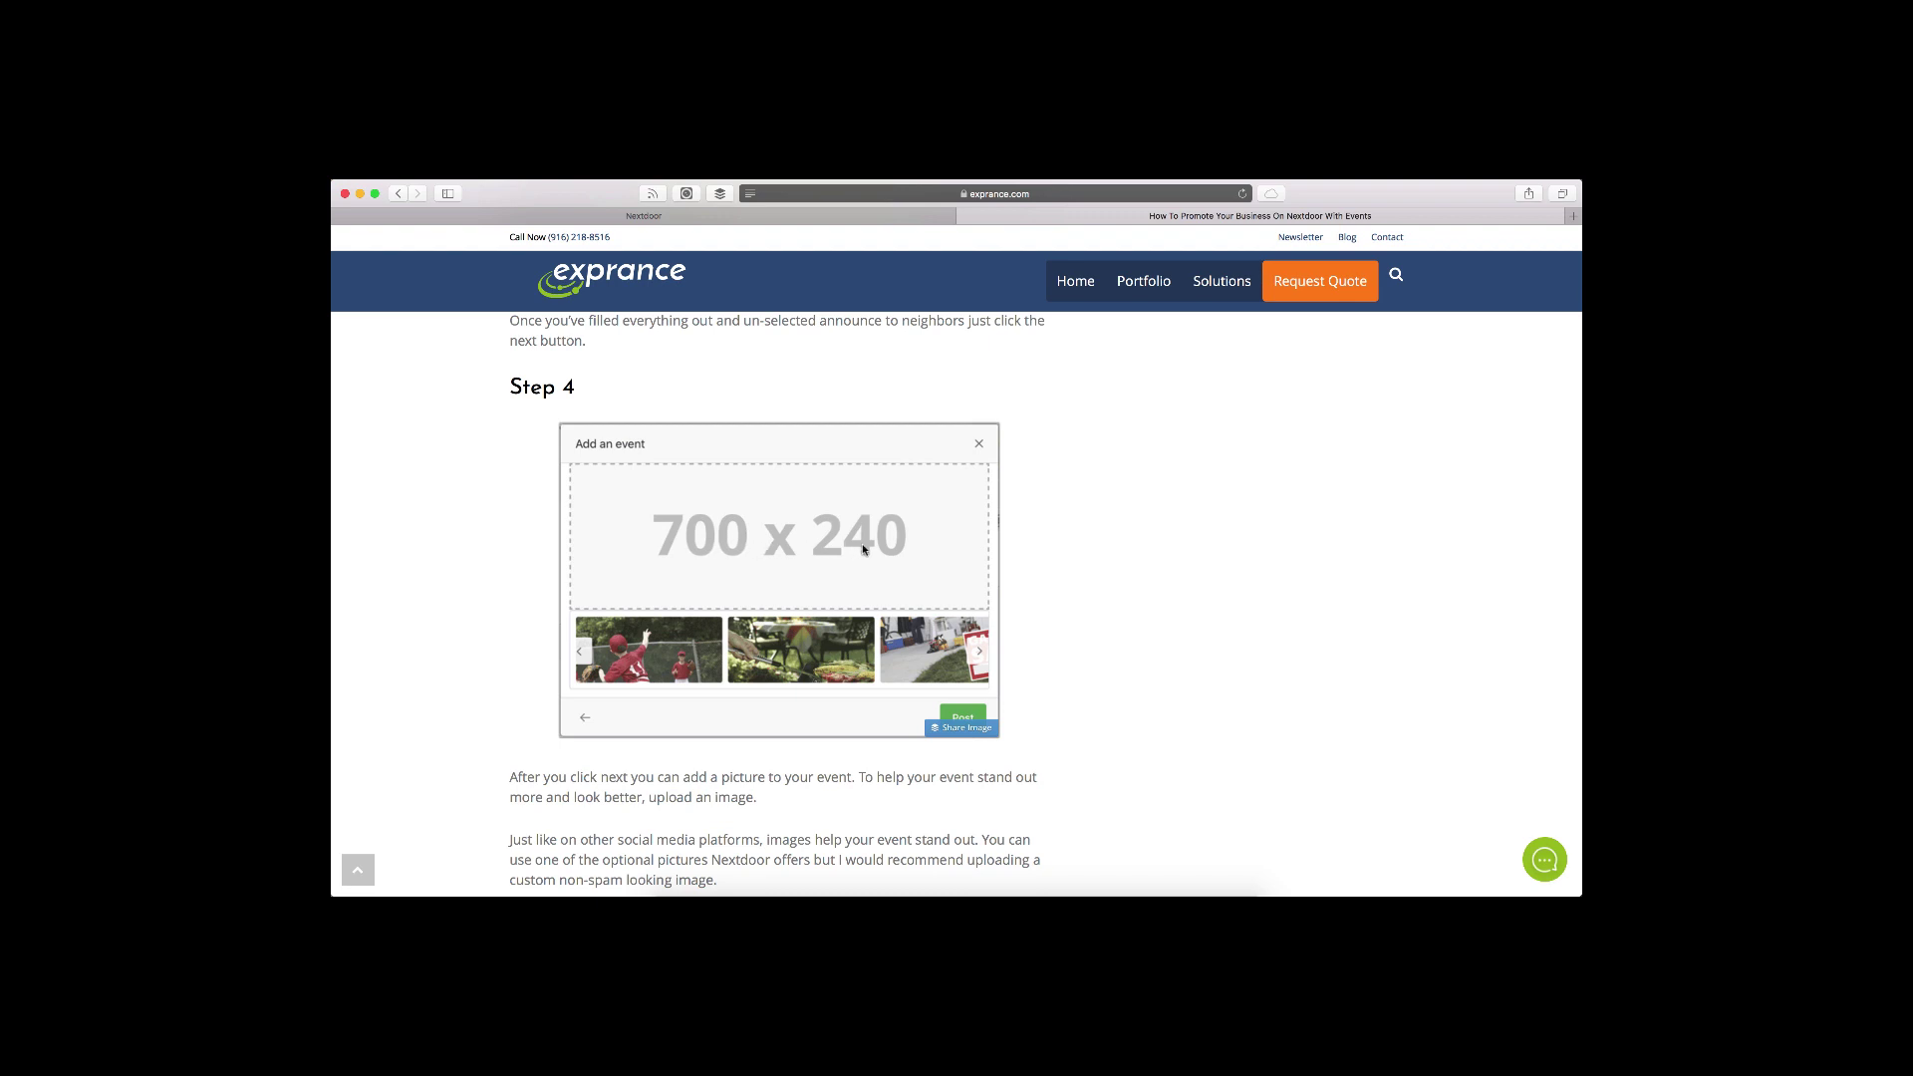
pyautogui.scroll(-5, 863, 549)
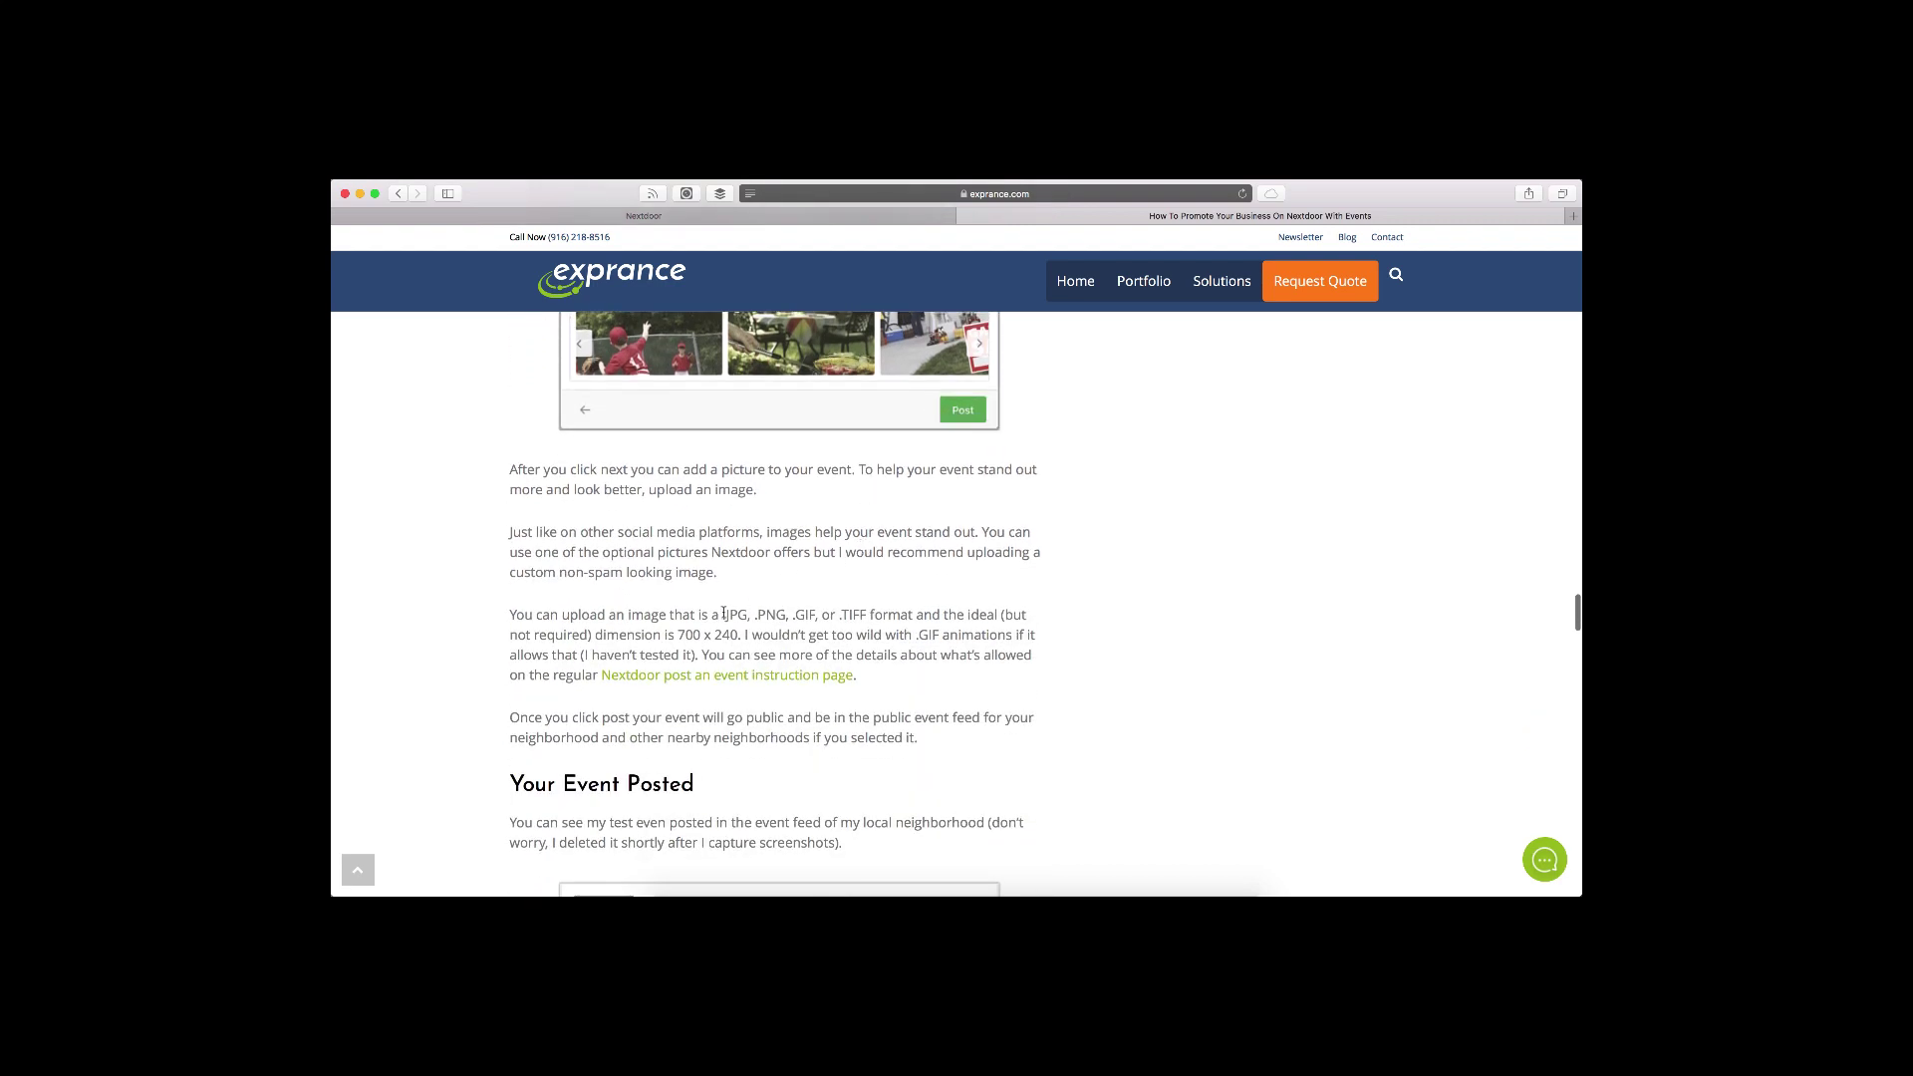
pyautogui.moveTo(723, 614); pyautogui.dragTo(867, 609)
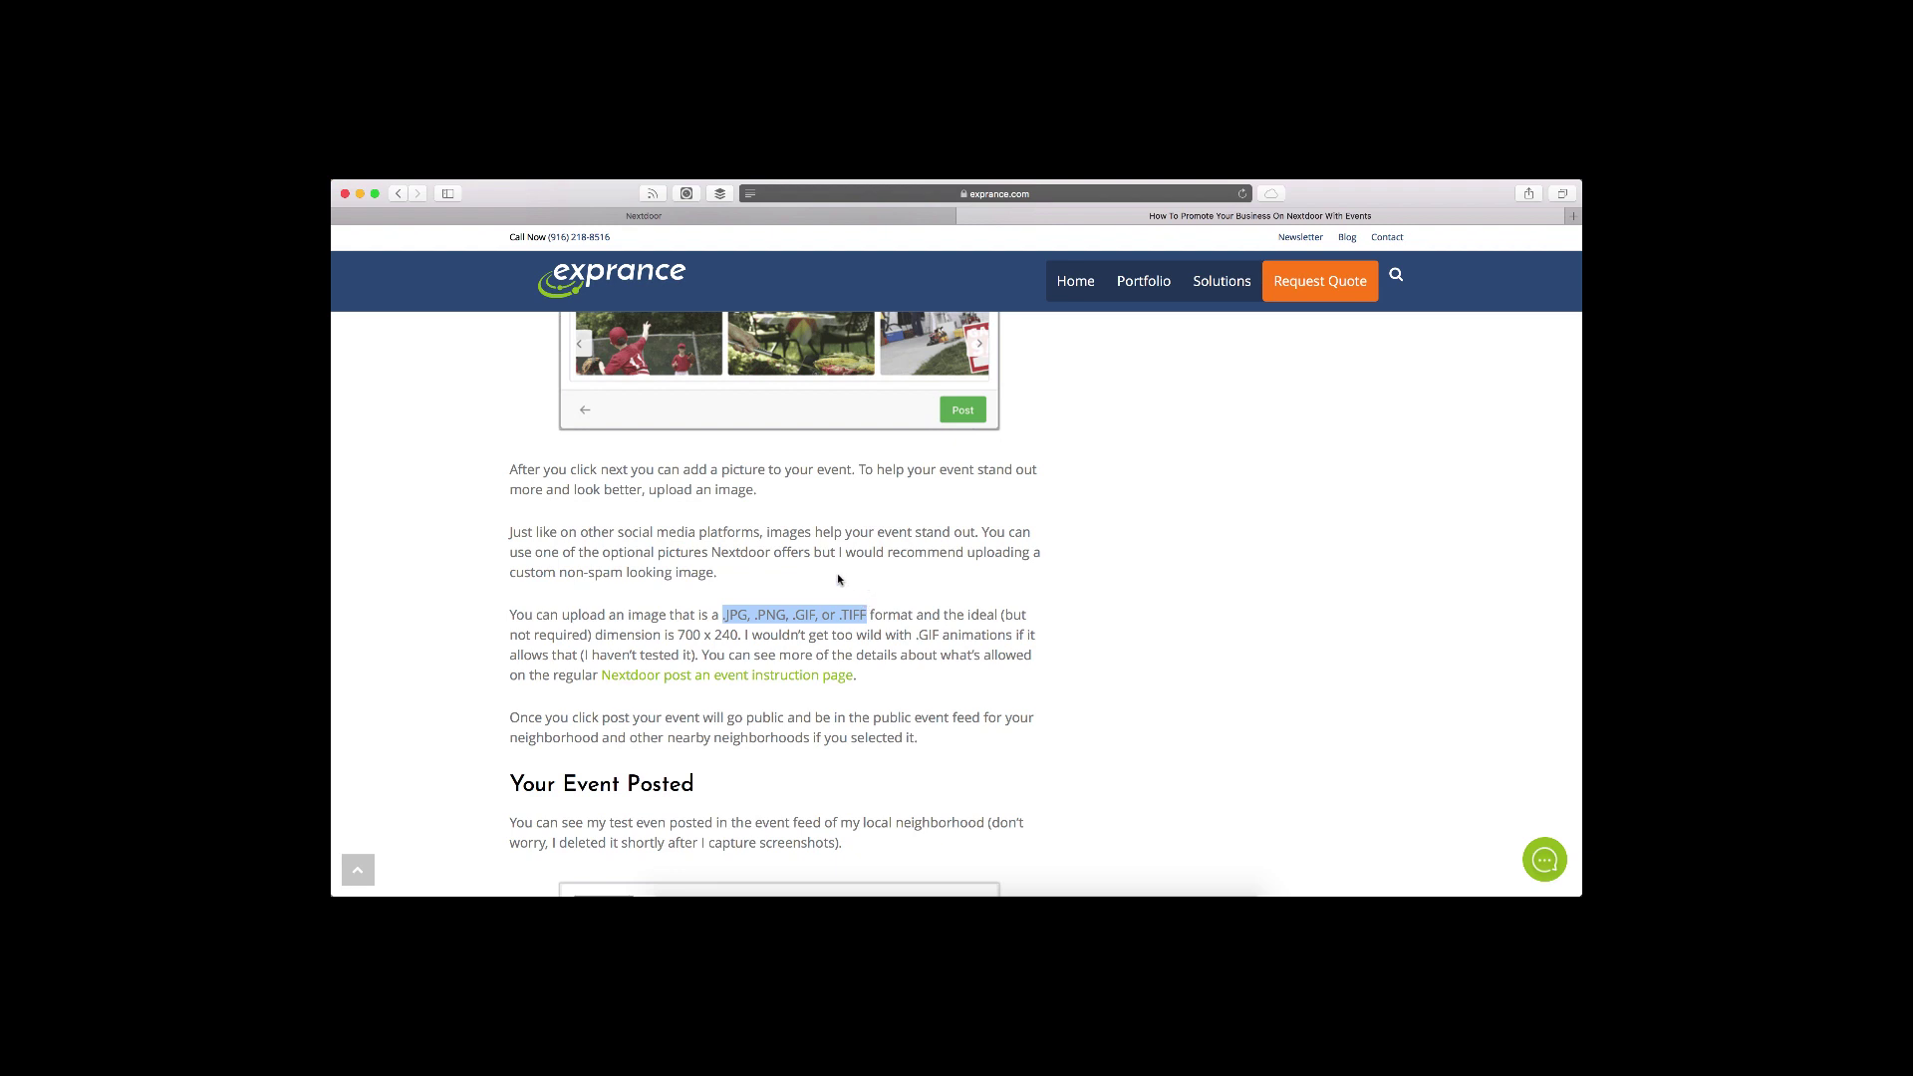
pyautogui.click(840, 582)
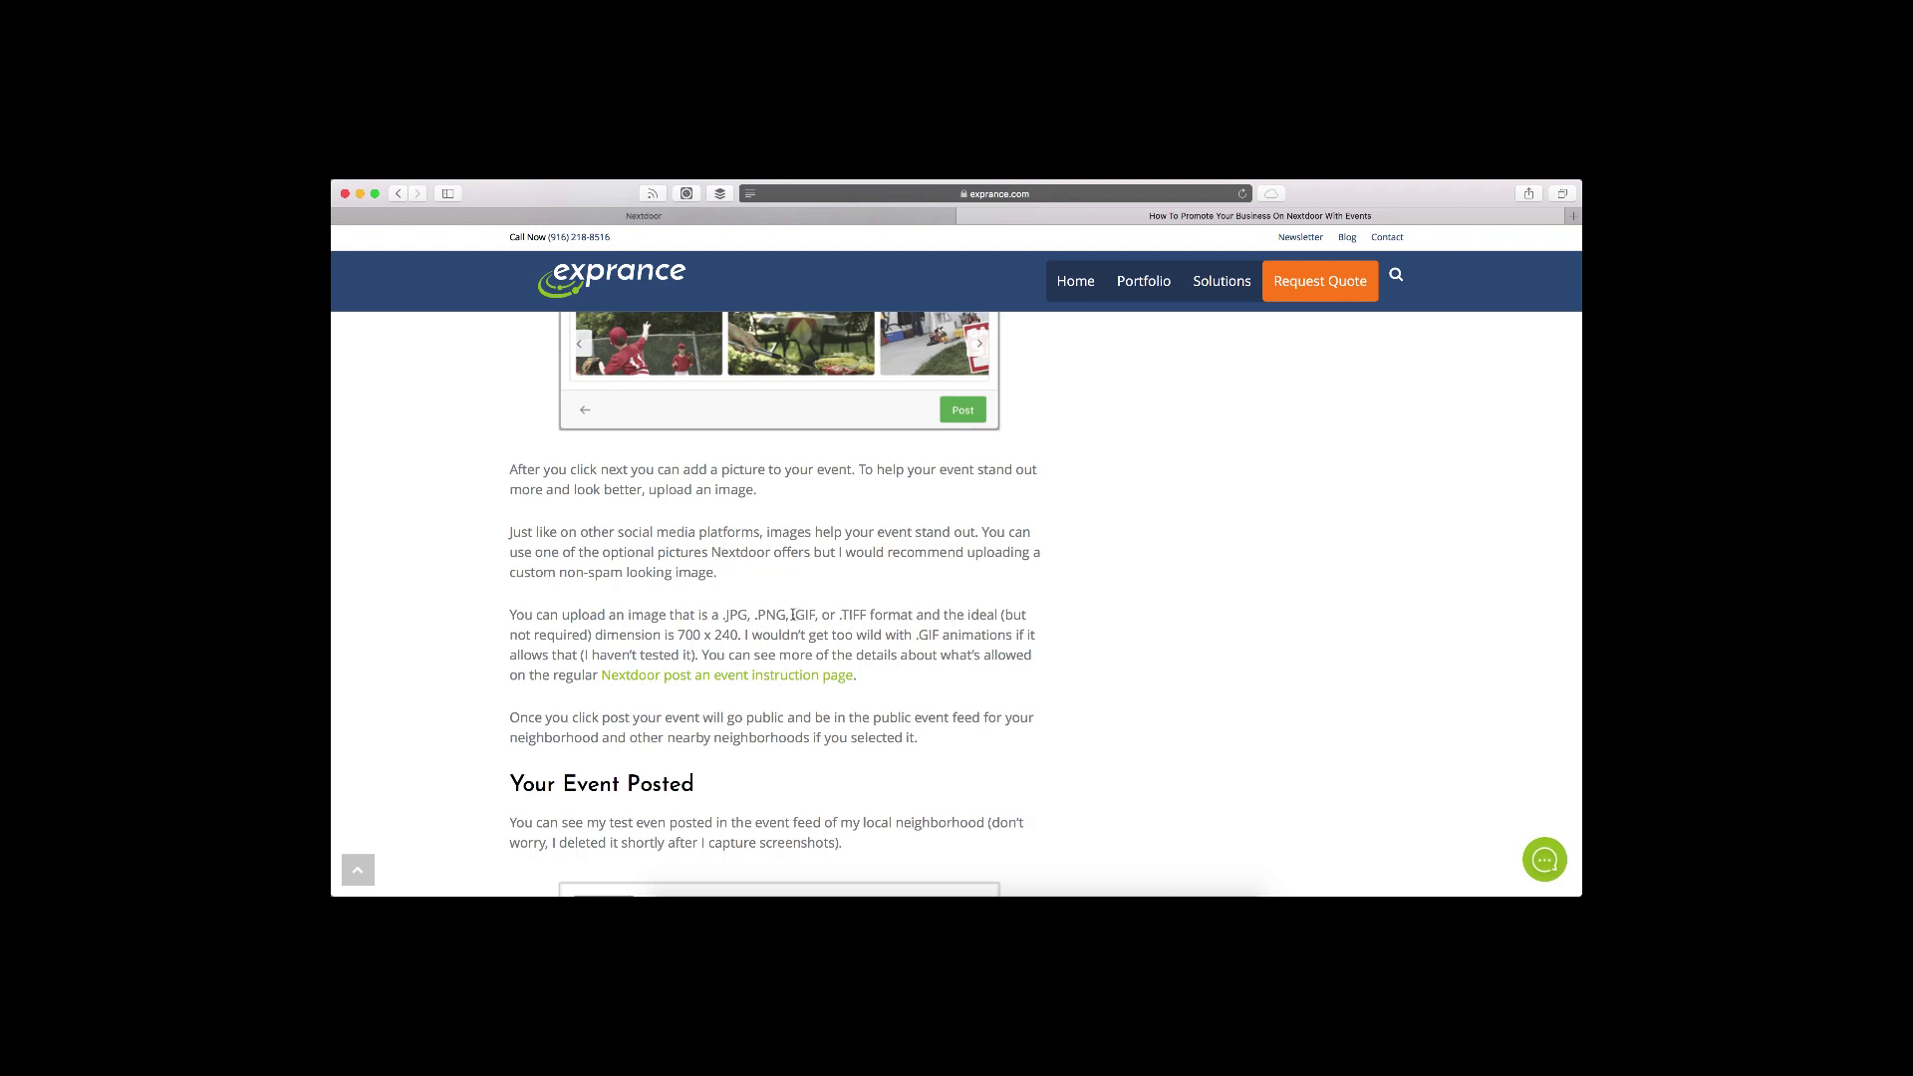
pyautogui.moveTo(794, 614); pyautogui.dragTo(816, 615)
pyautogui.click(818, 597)
pyautogui.scroll(5, 805, 541)
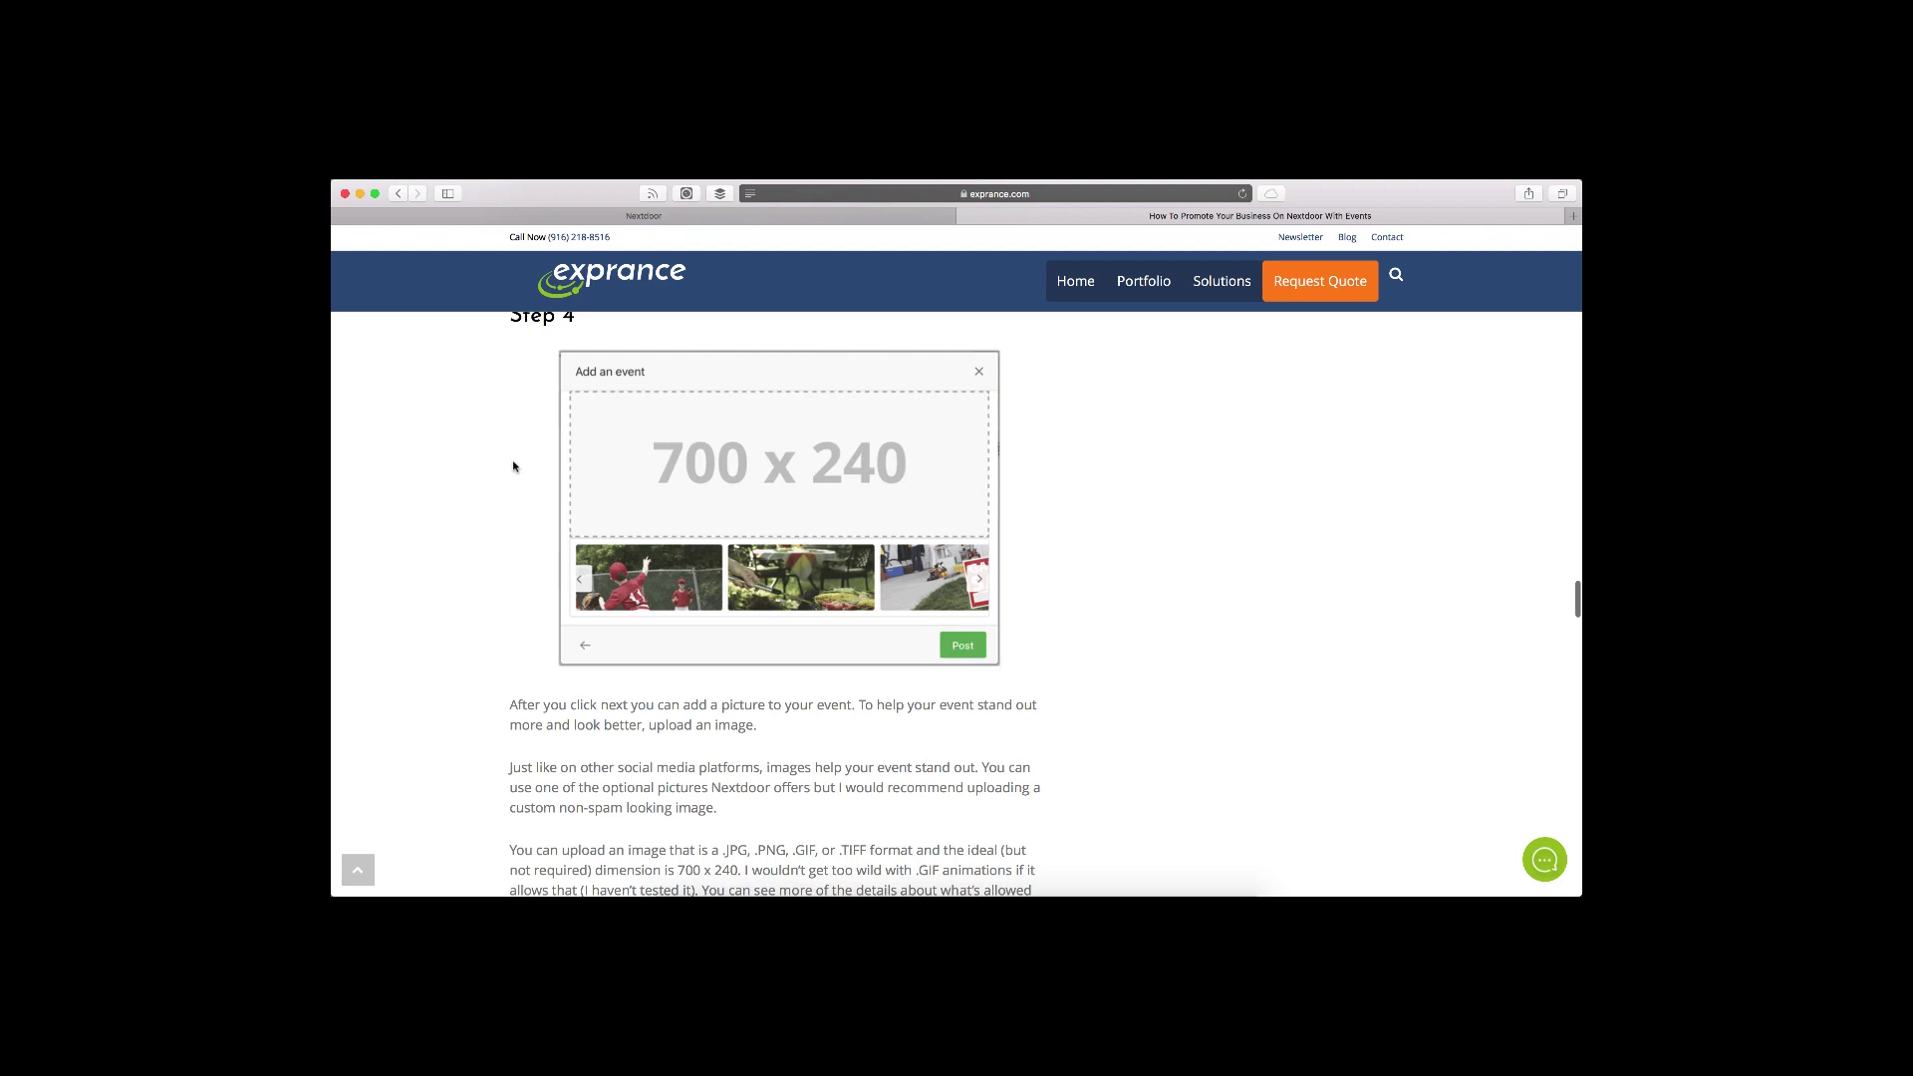
pyautogui.scroll(1, 516, 476)
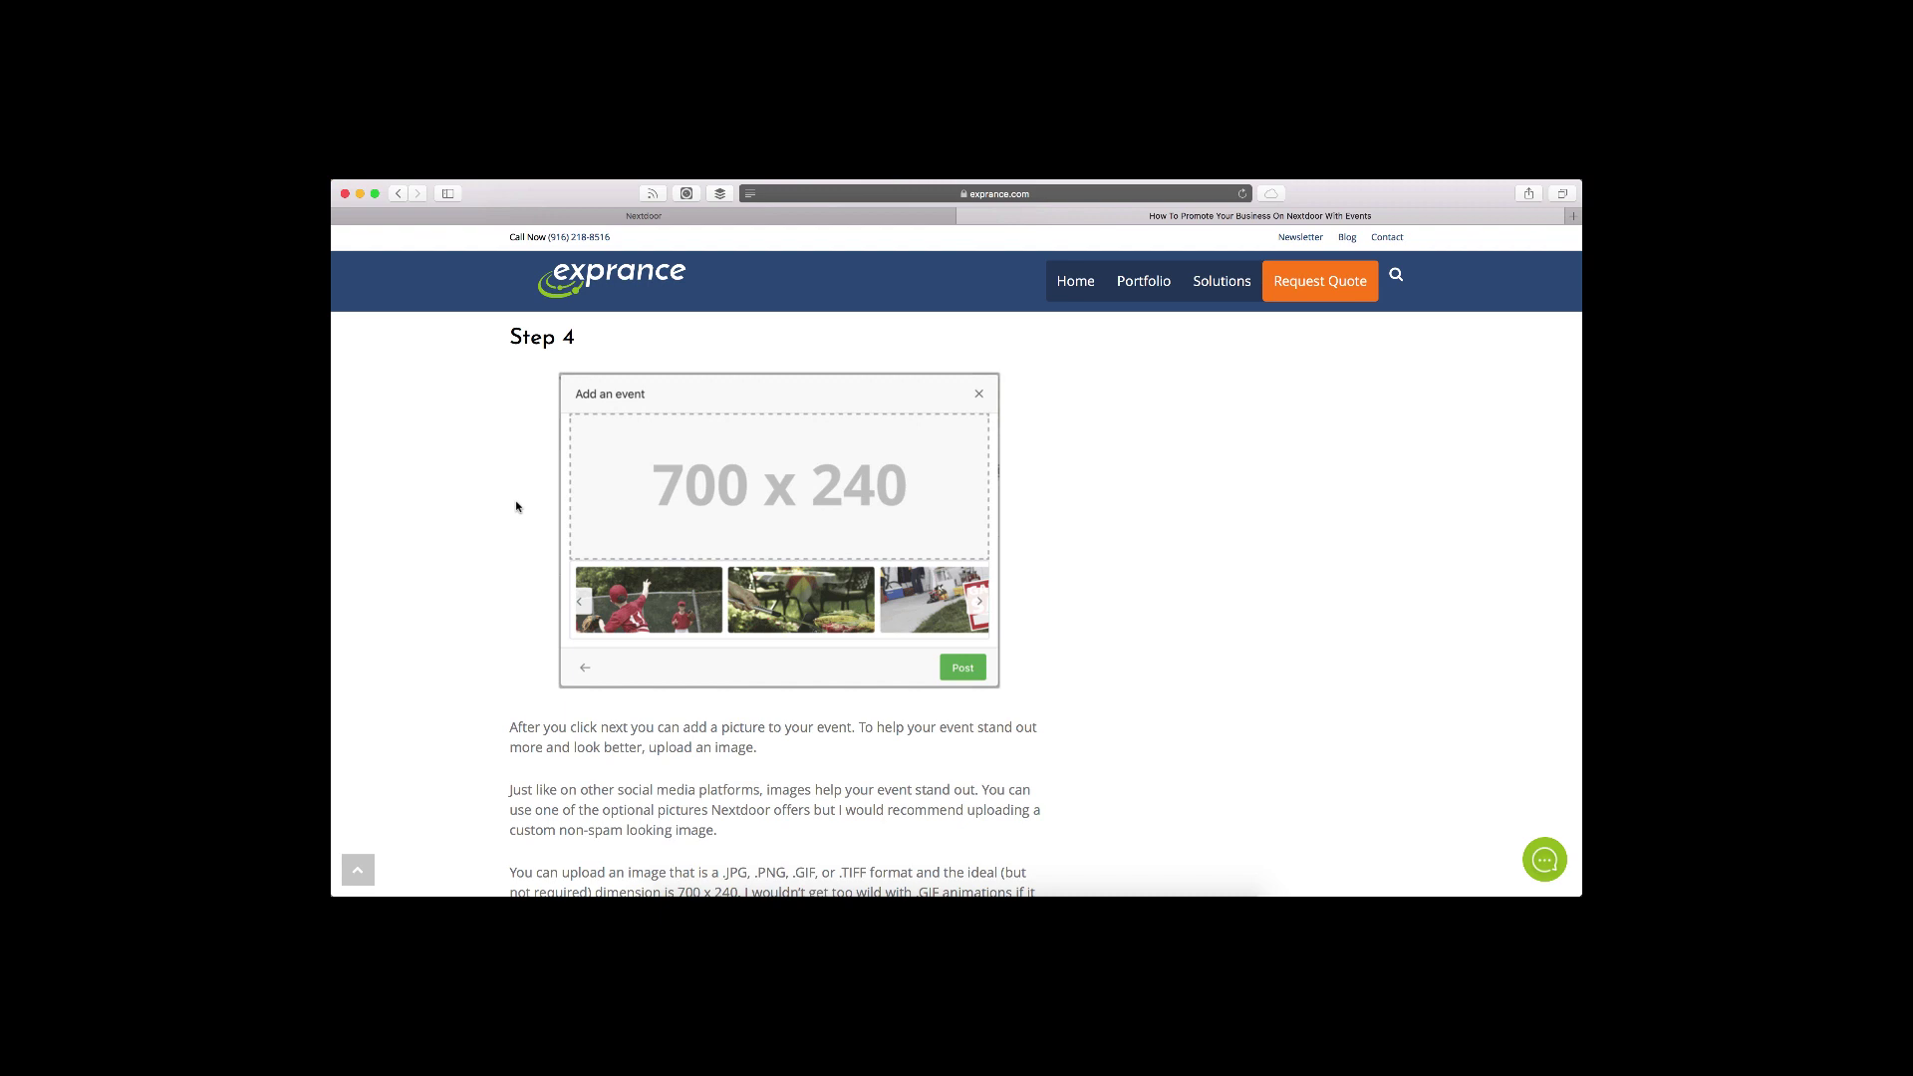
pyautogui.scroll(-4, 516, 507)
pyautogui.scroll(3, 516, 507)
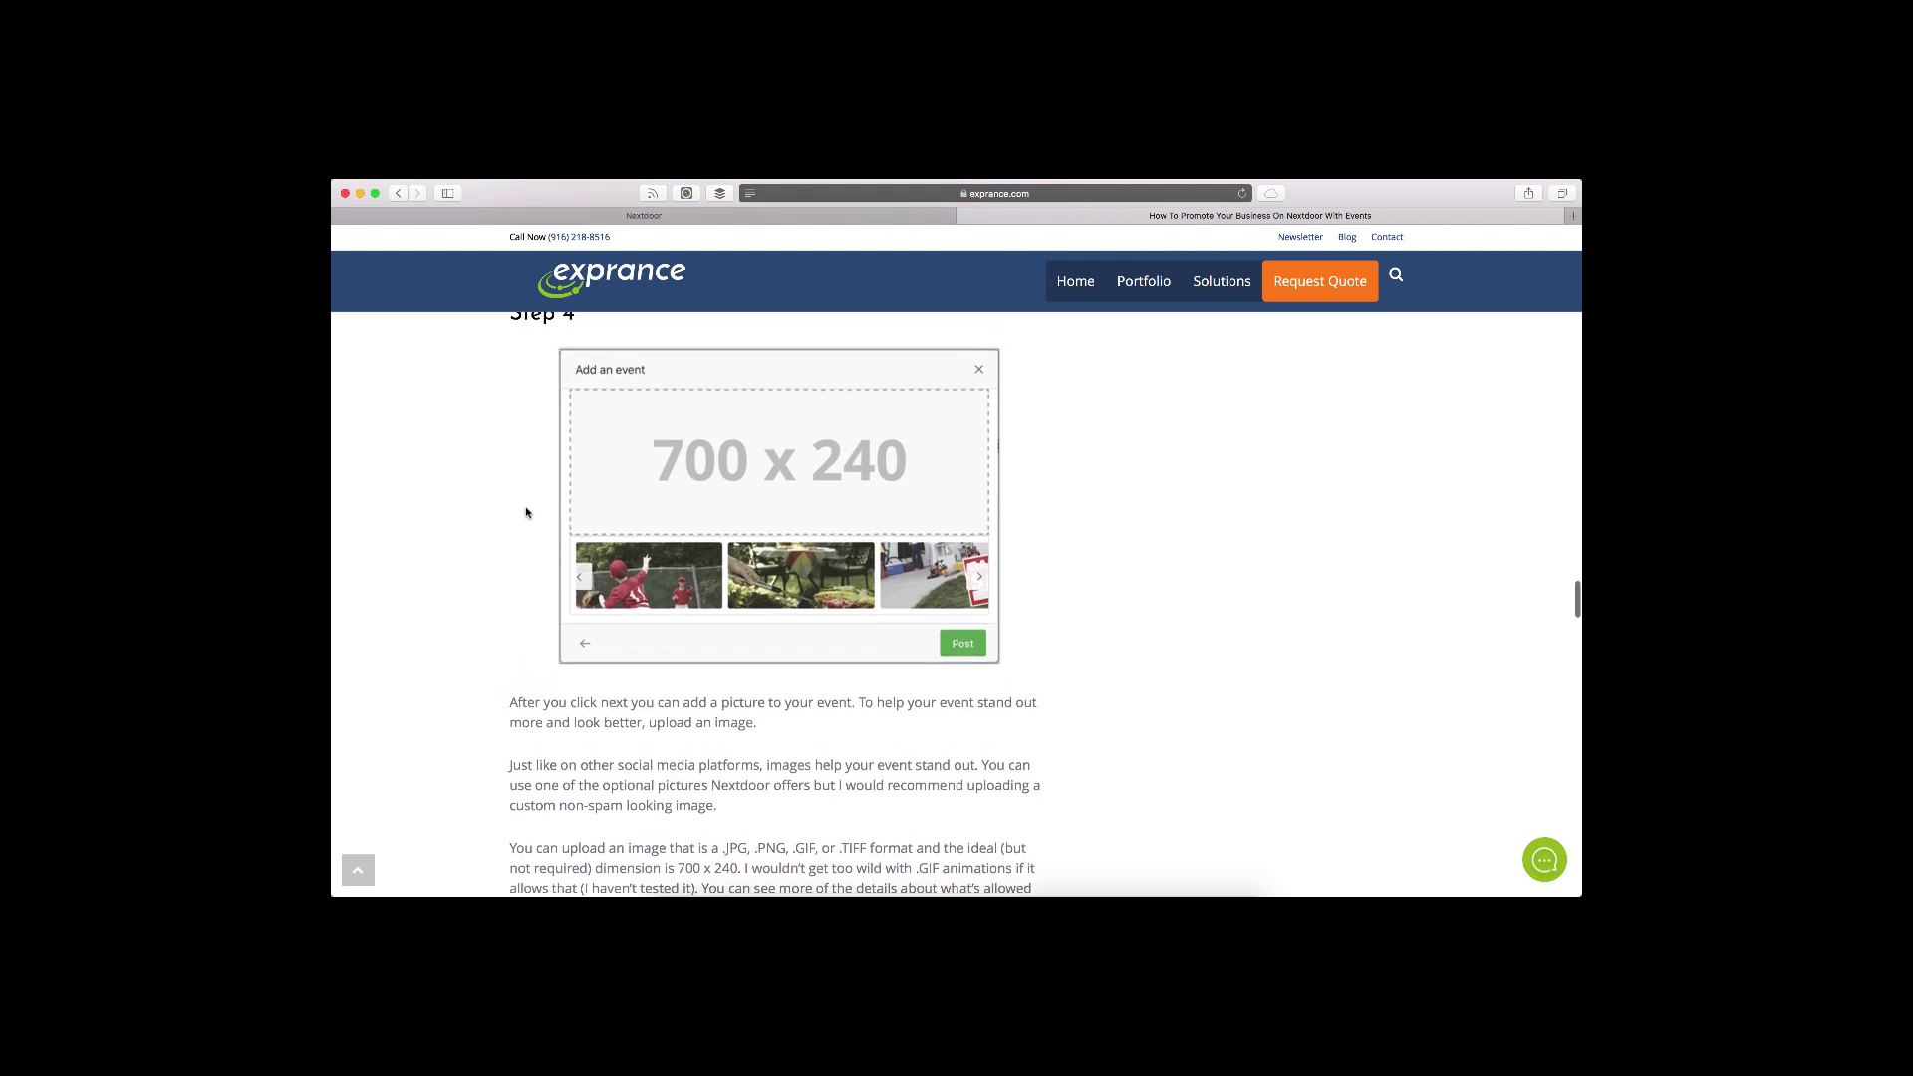
pyautogui.click(875, 214)
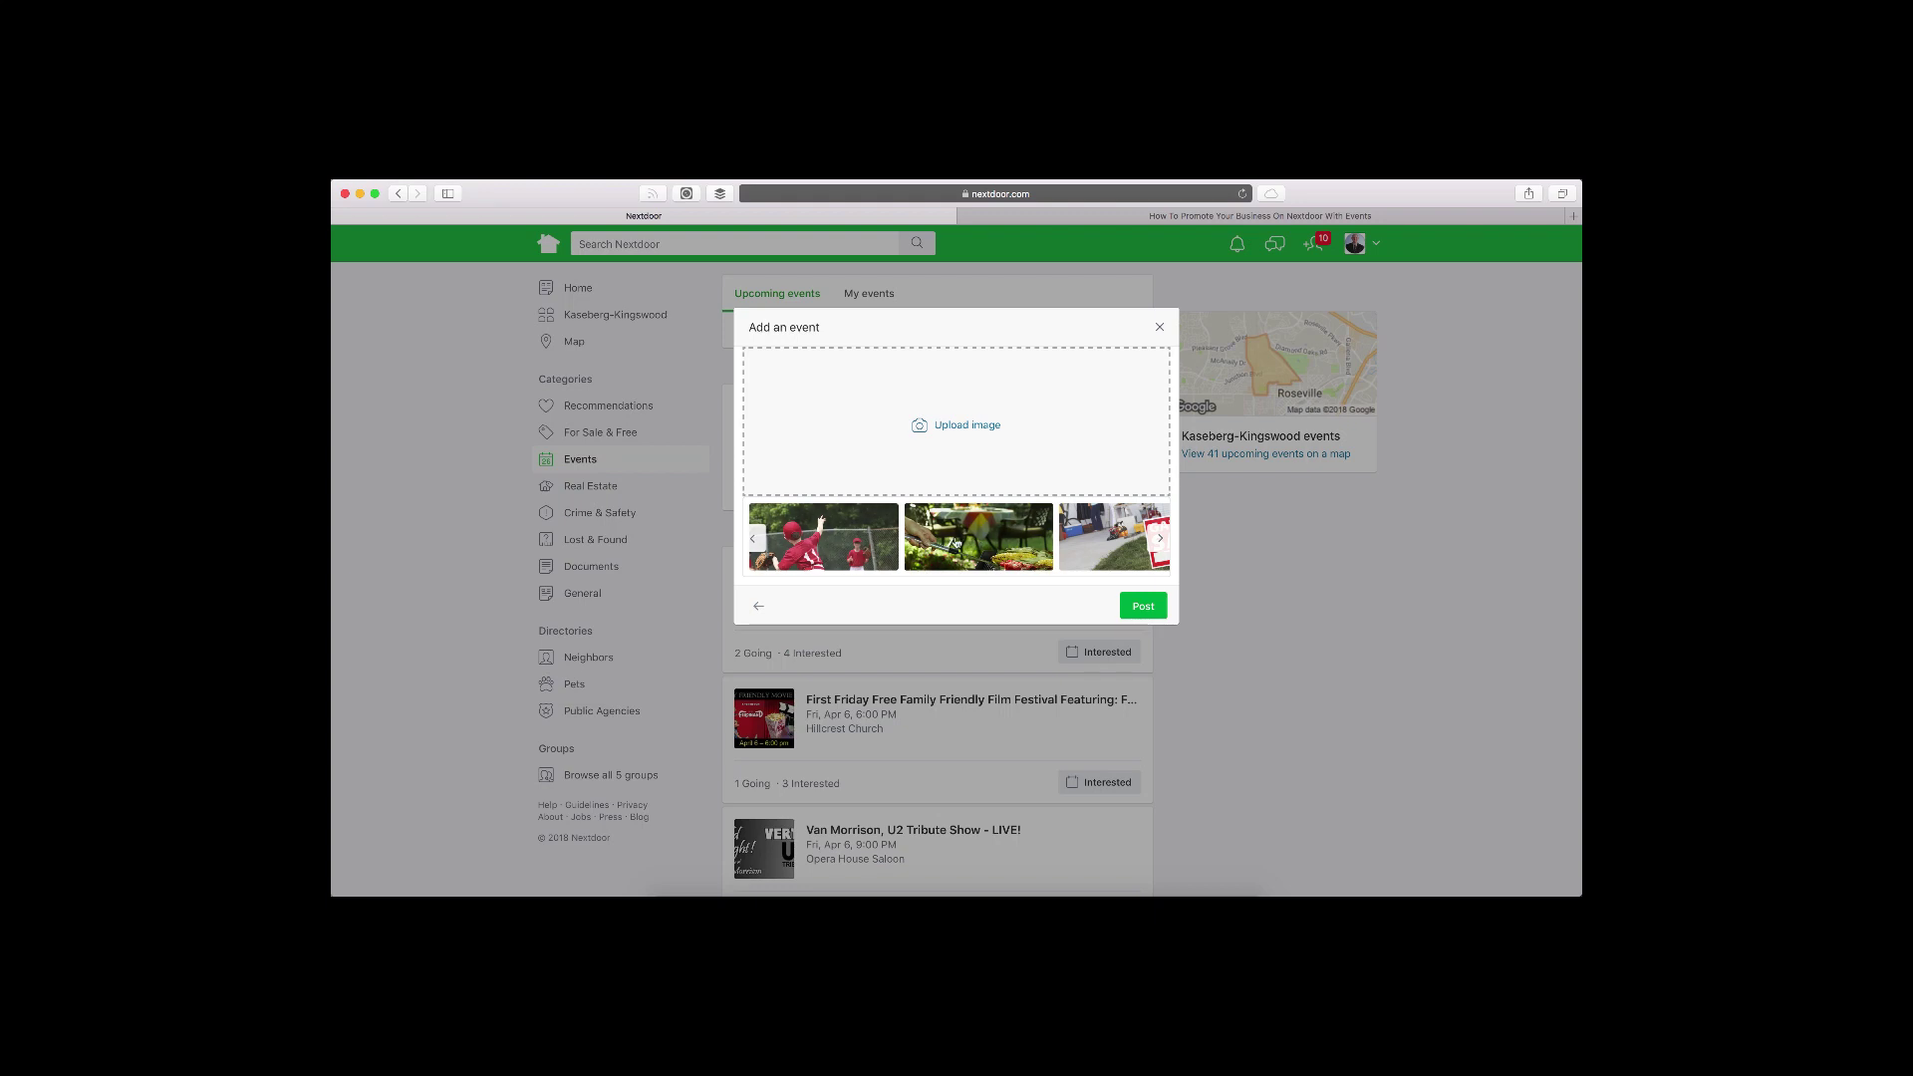
# Choose the stock picture of outdoor grilling as the event image and post the event.
pyautogui.click(946, 522)
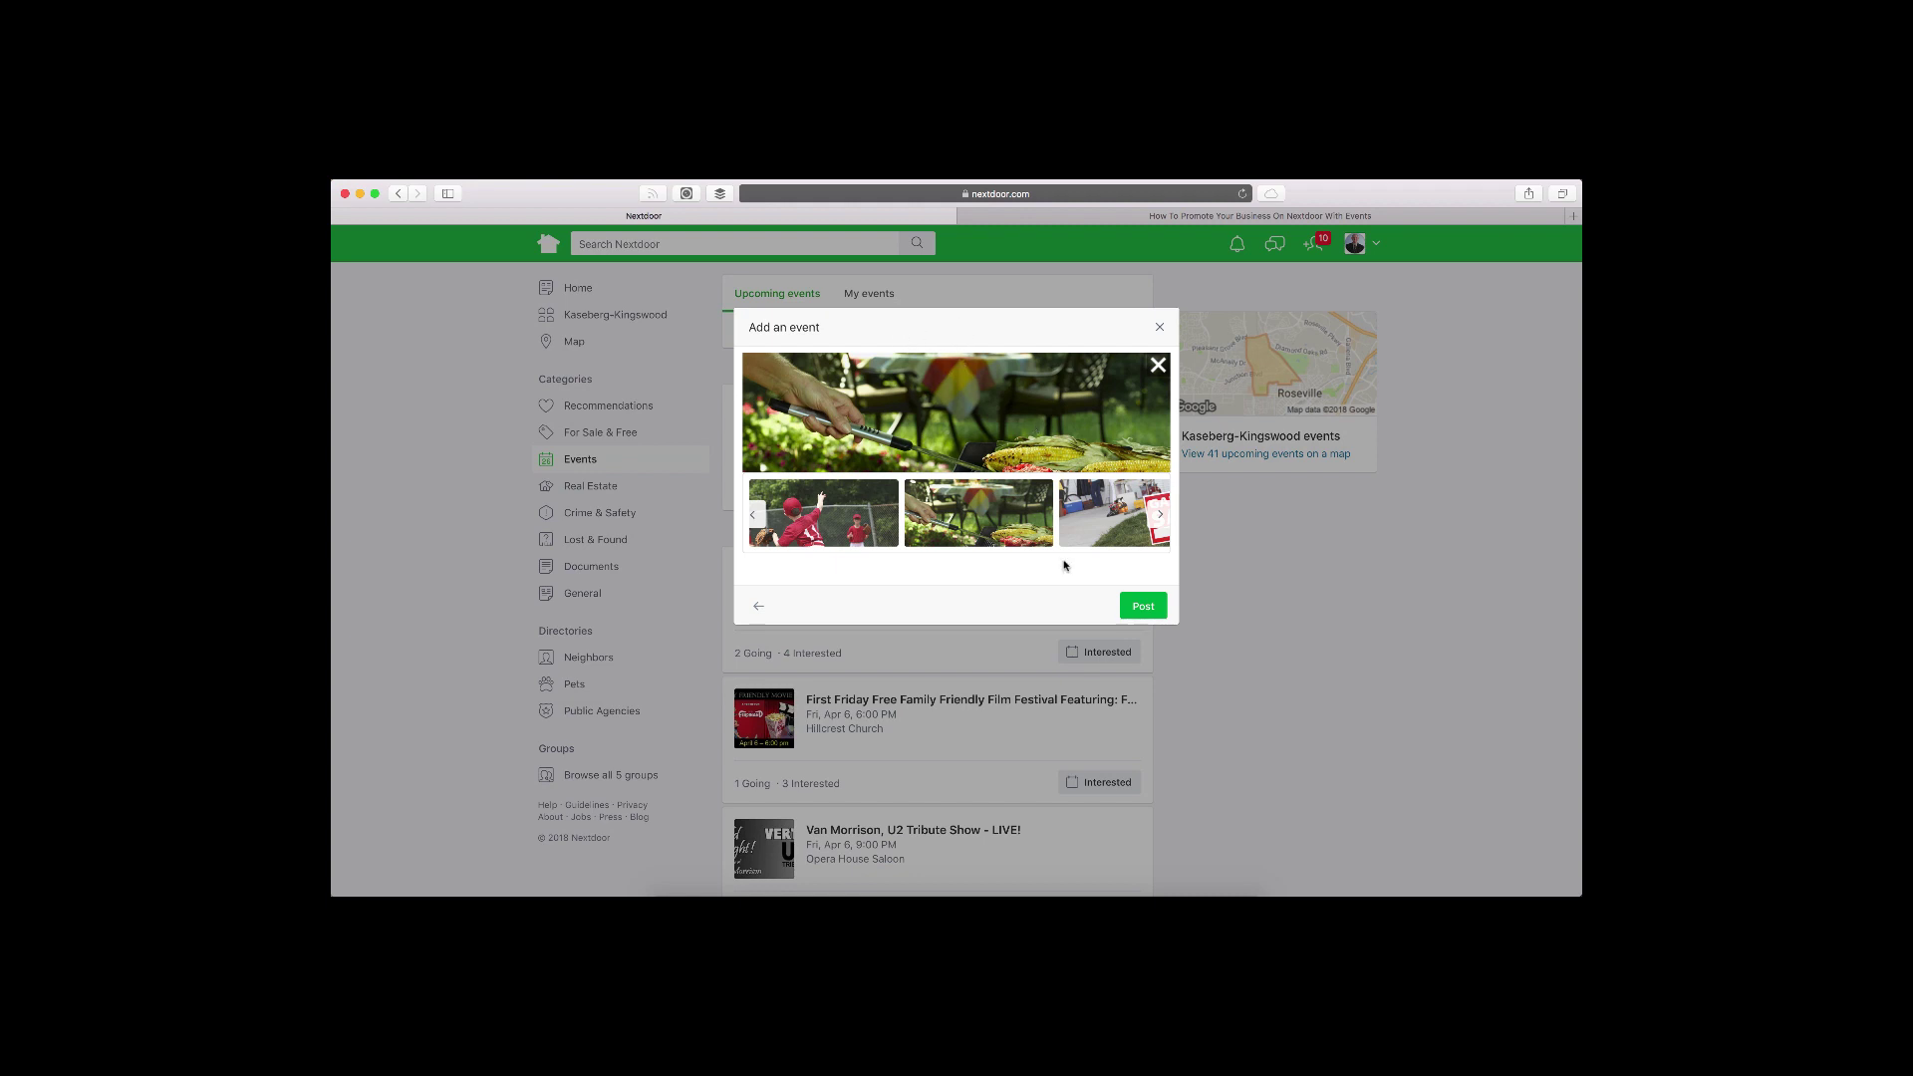
pyautogui.click(1144, 609)
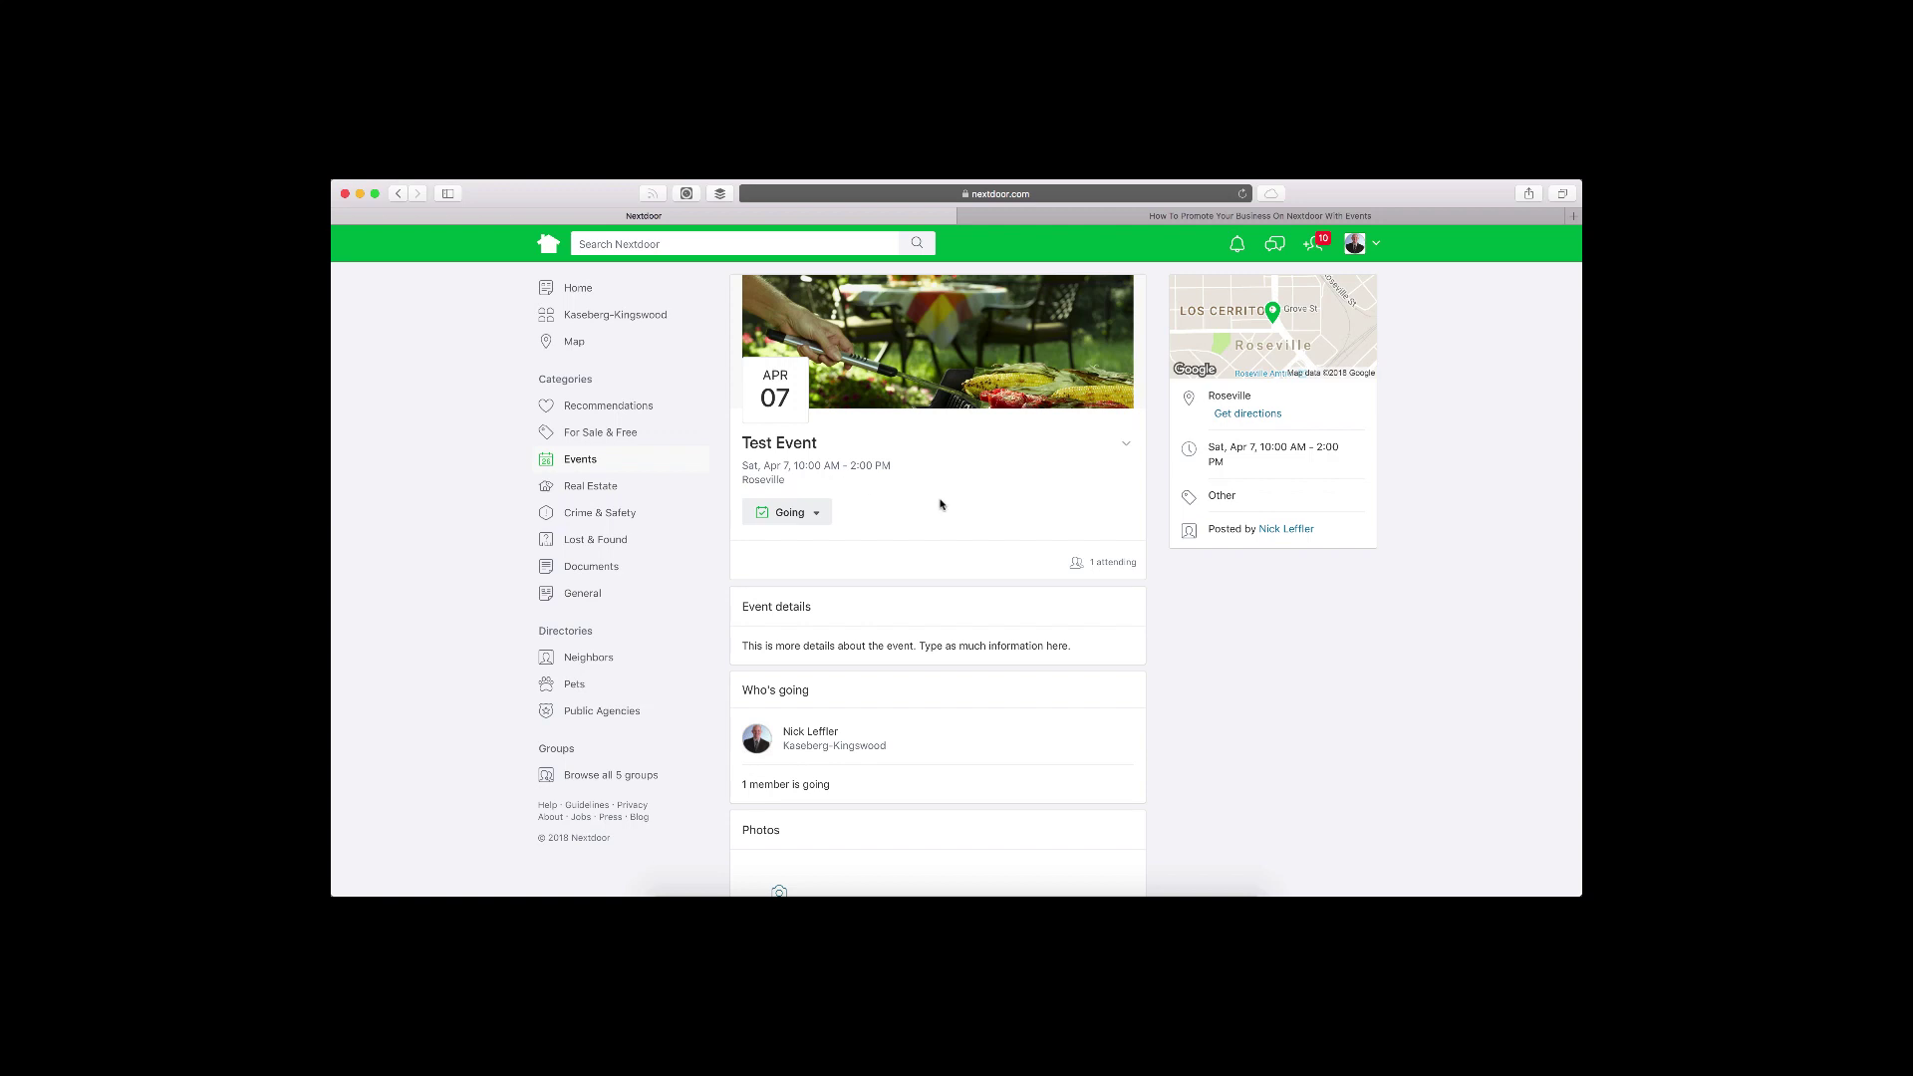
# Review the posted Test Event page, including its attendance options, event details, attendees and photos section.
pyautogui.click(825, 521)
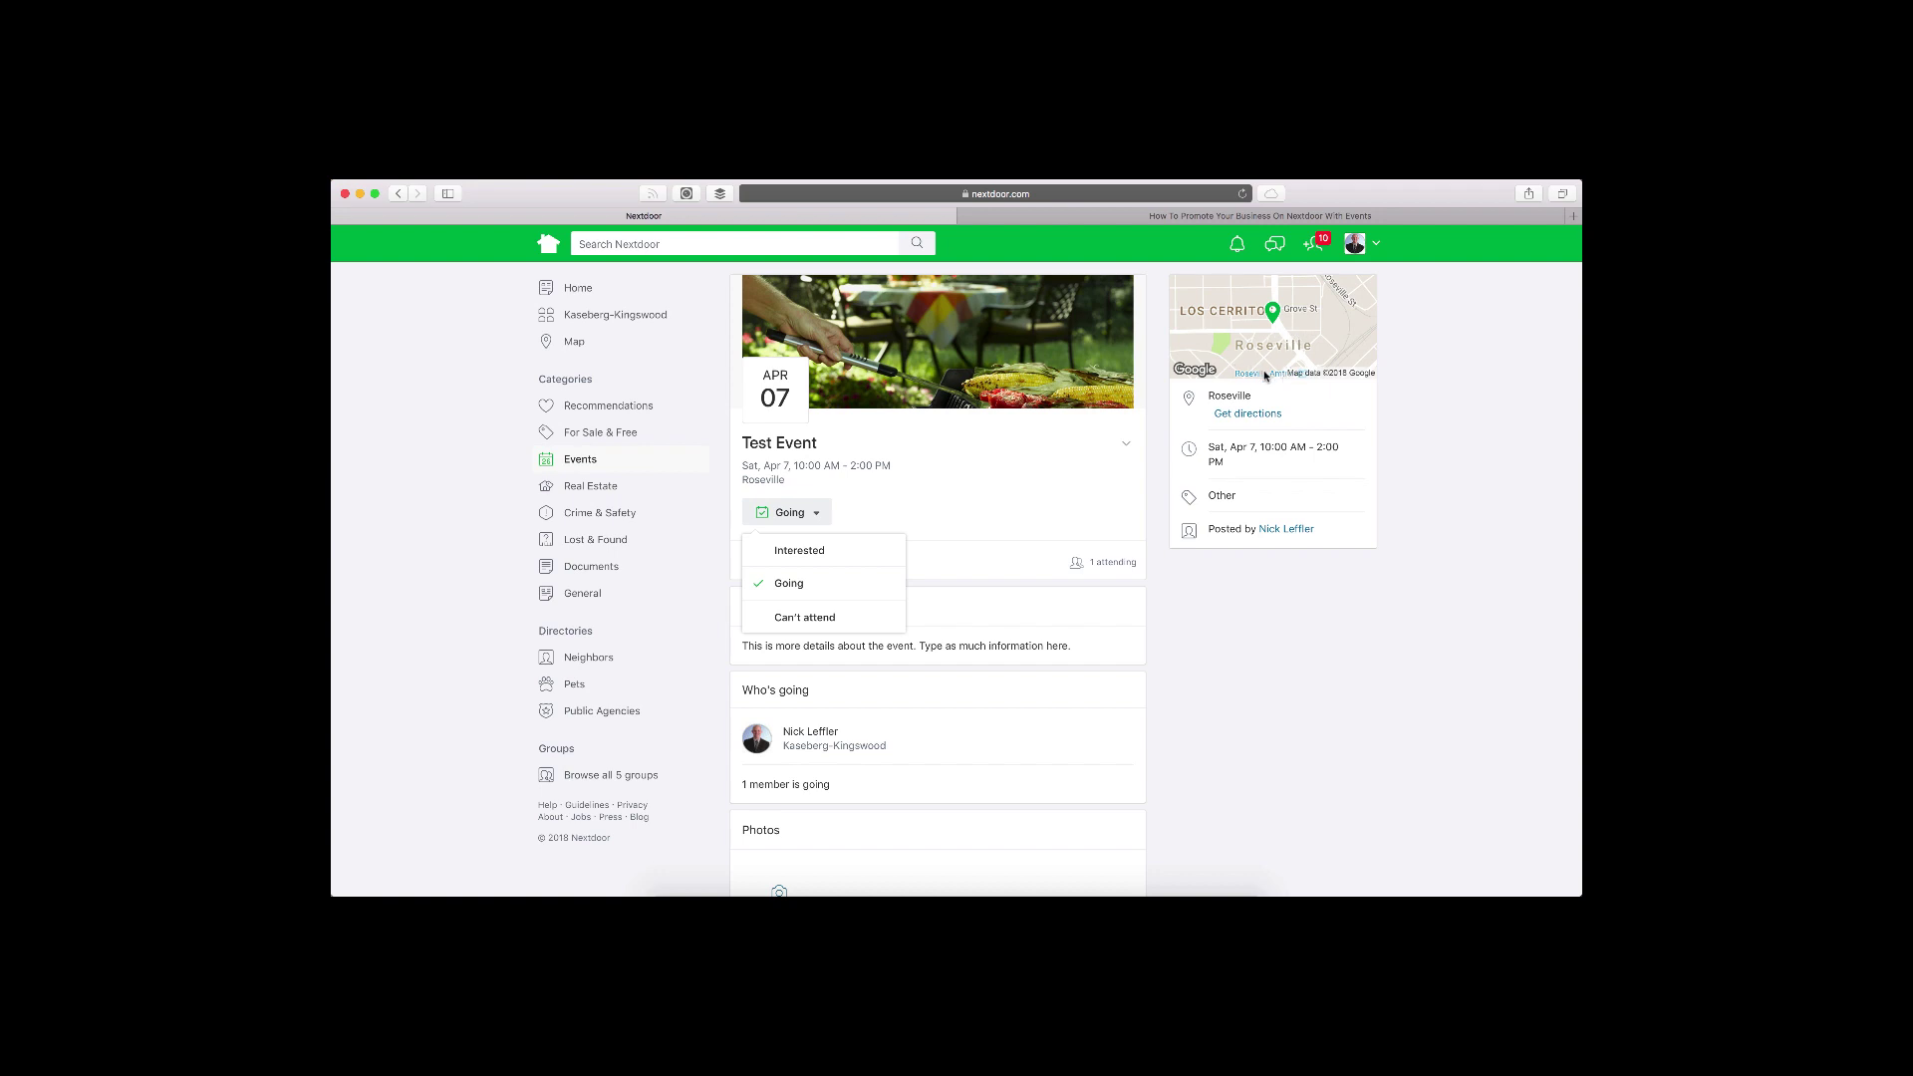
pyautogui.click(829, 522)
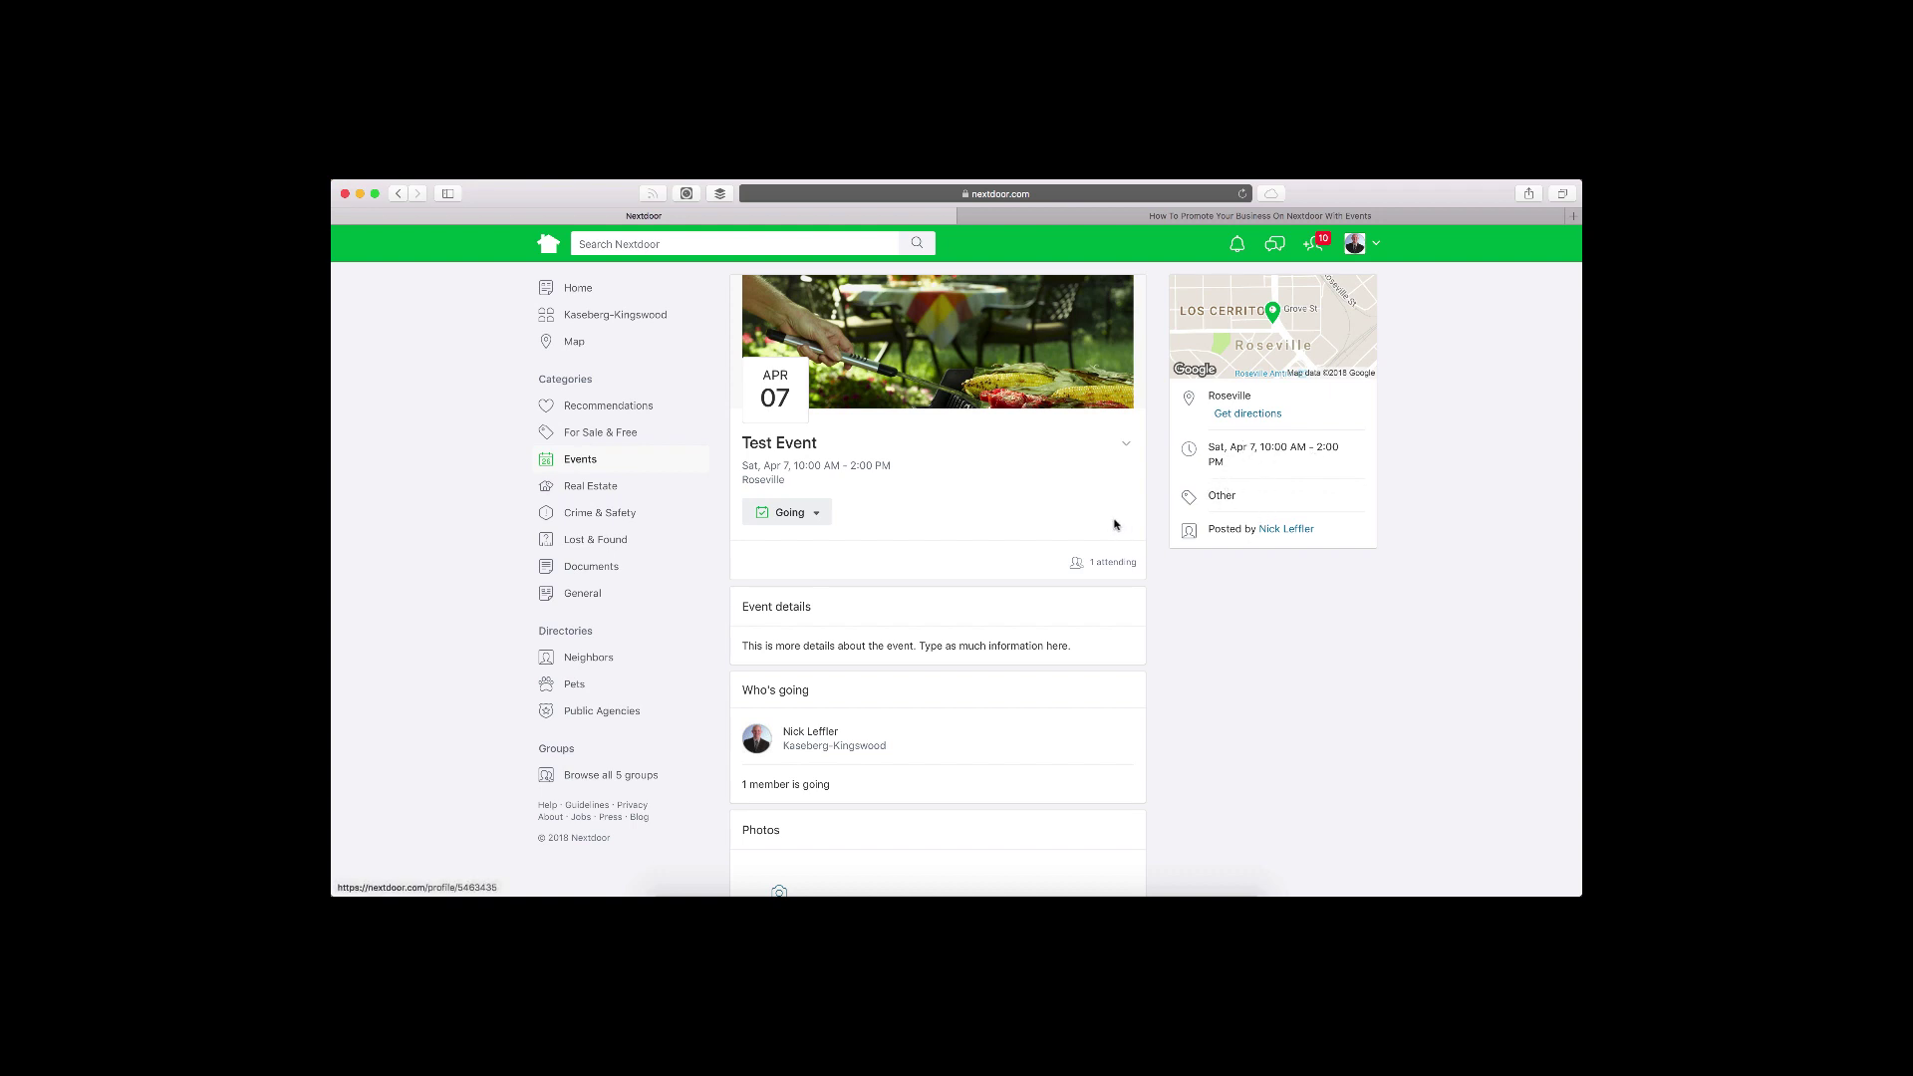
pyautogui.scroll(-2, 870, 485)
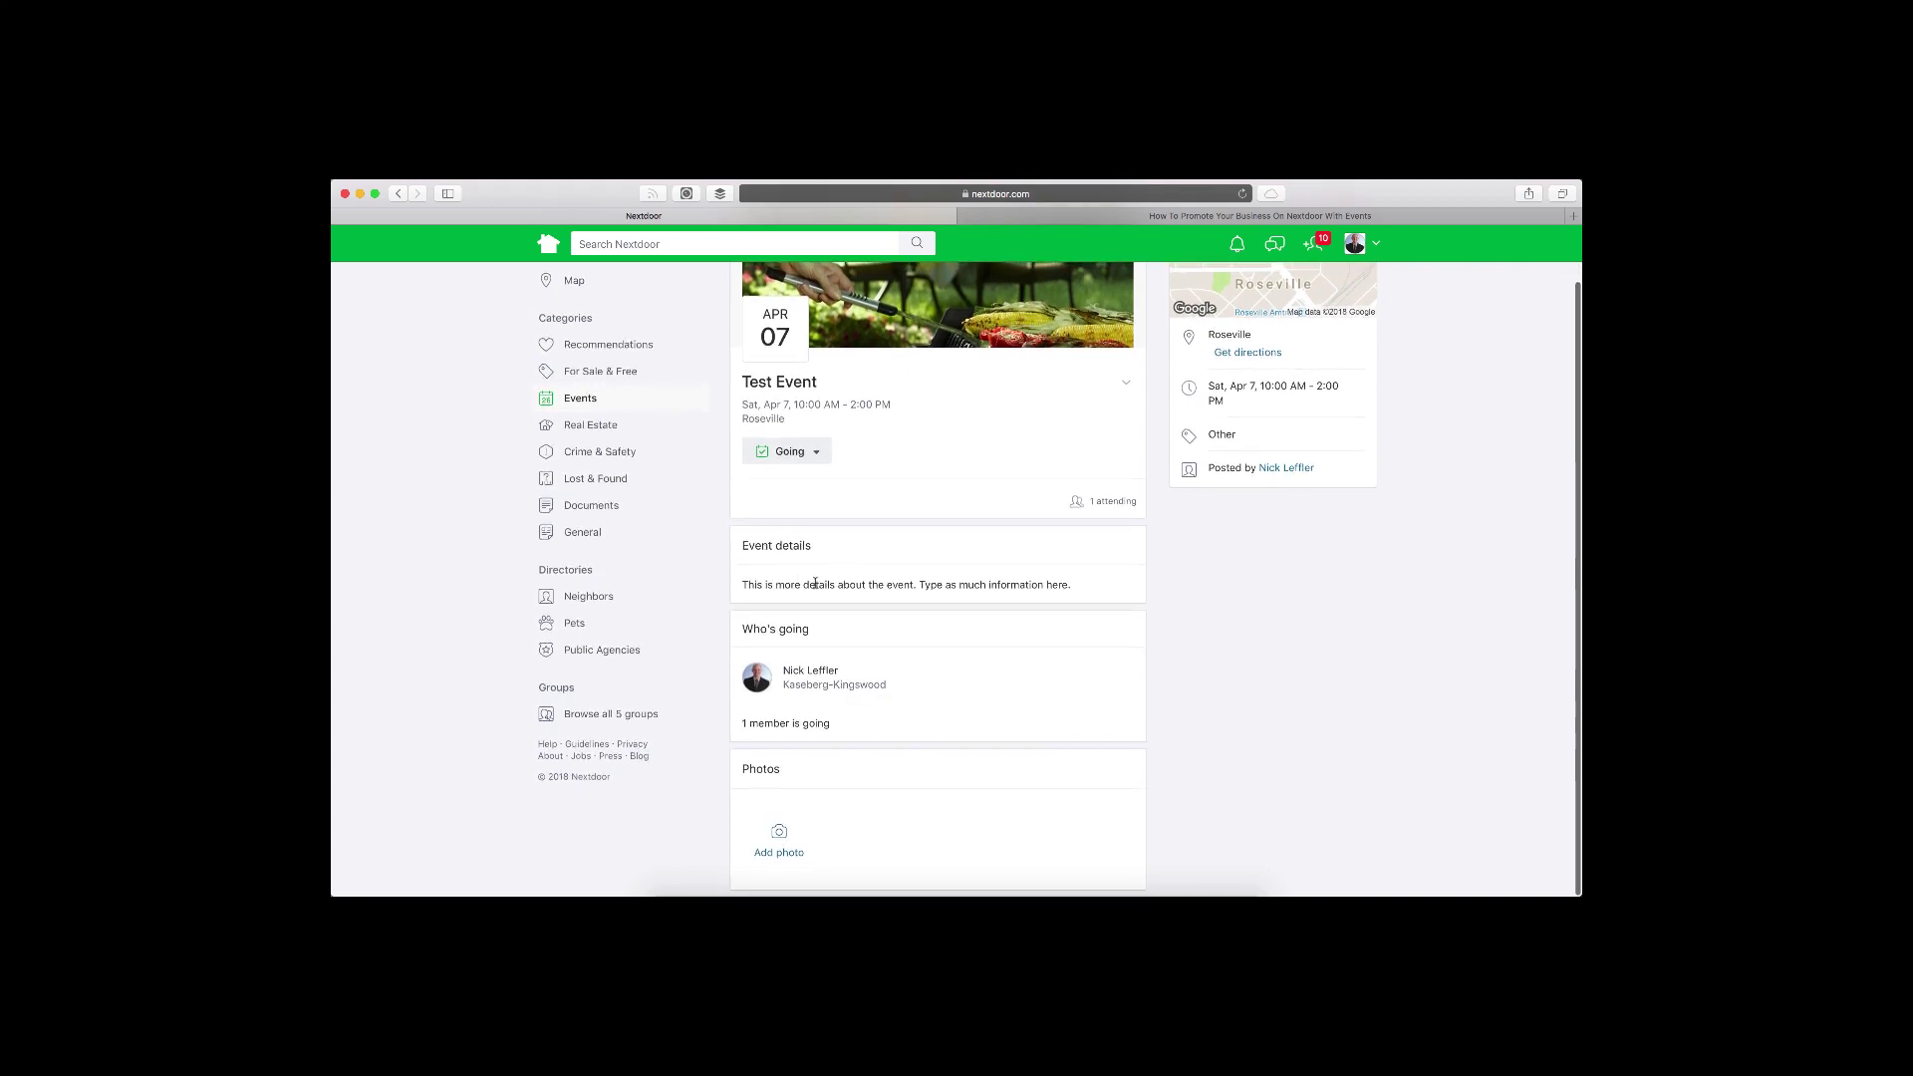
pyautogui.moveTo(805, 585); pyautogui.dragTo(986, 585)
pyautogui.click(986, 585)
pyautogui.scroll(1, 873, 527)
pyautogui.scroll(-1, 873, 527)
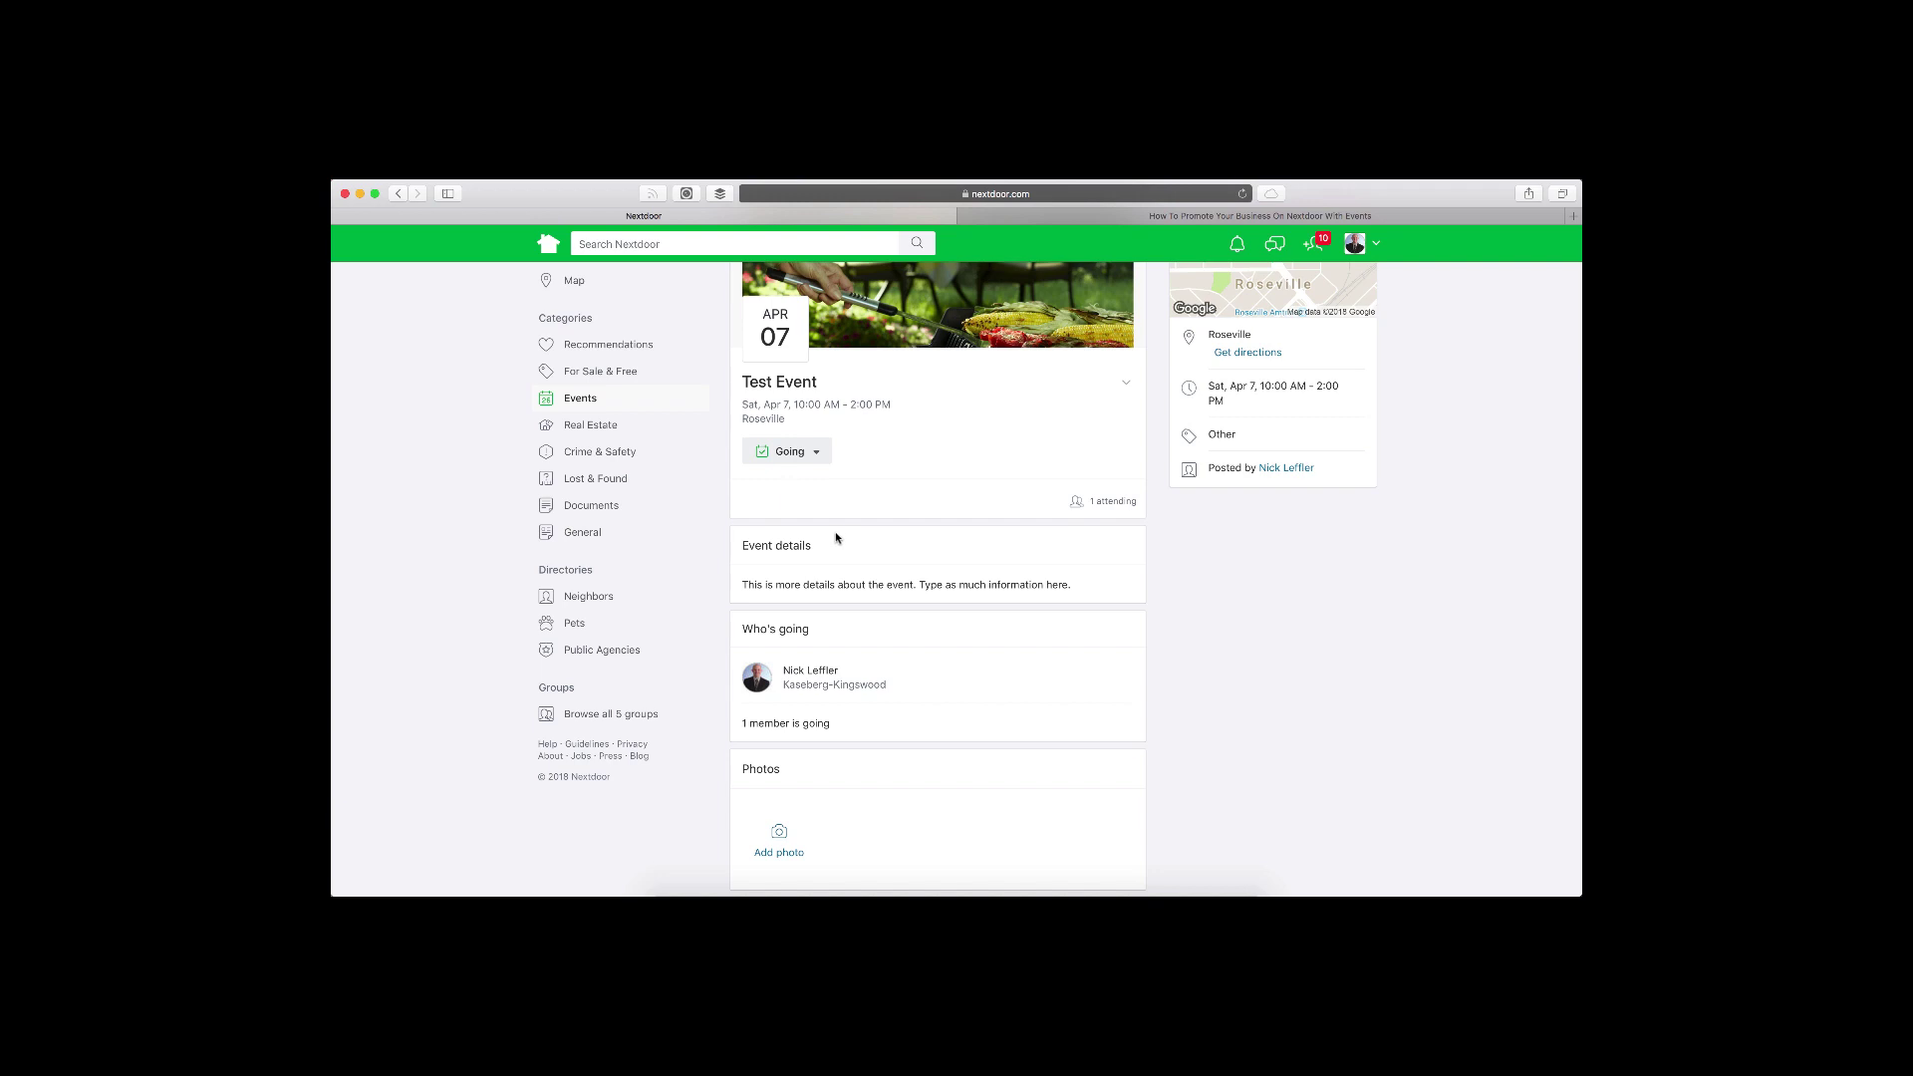
pyautogui.scroll(1, 890, 463)
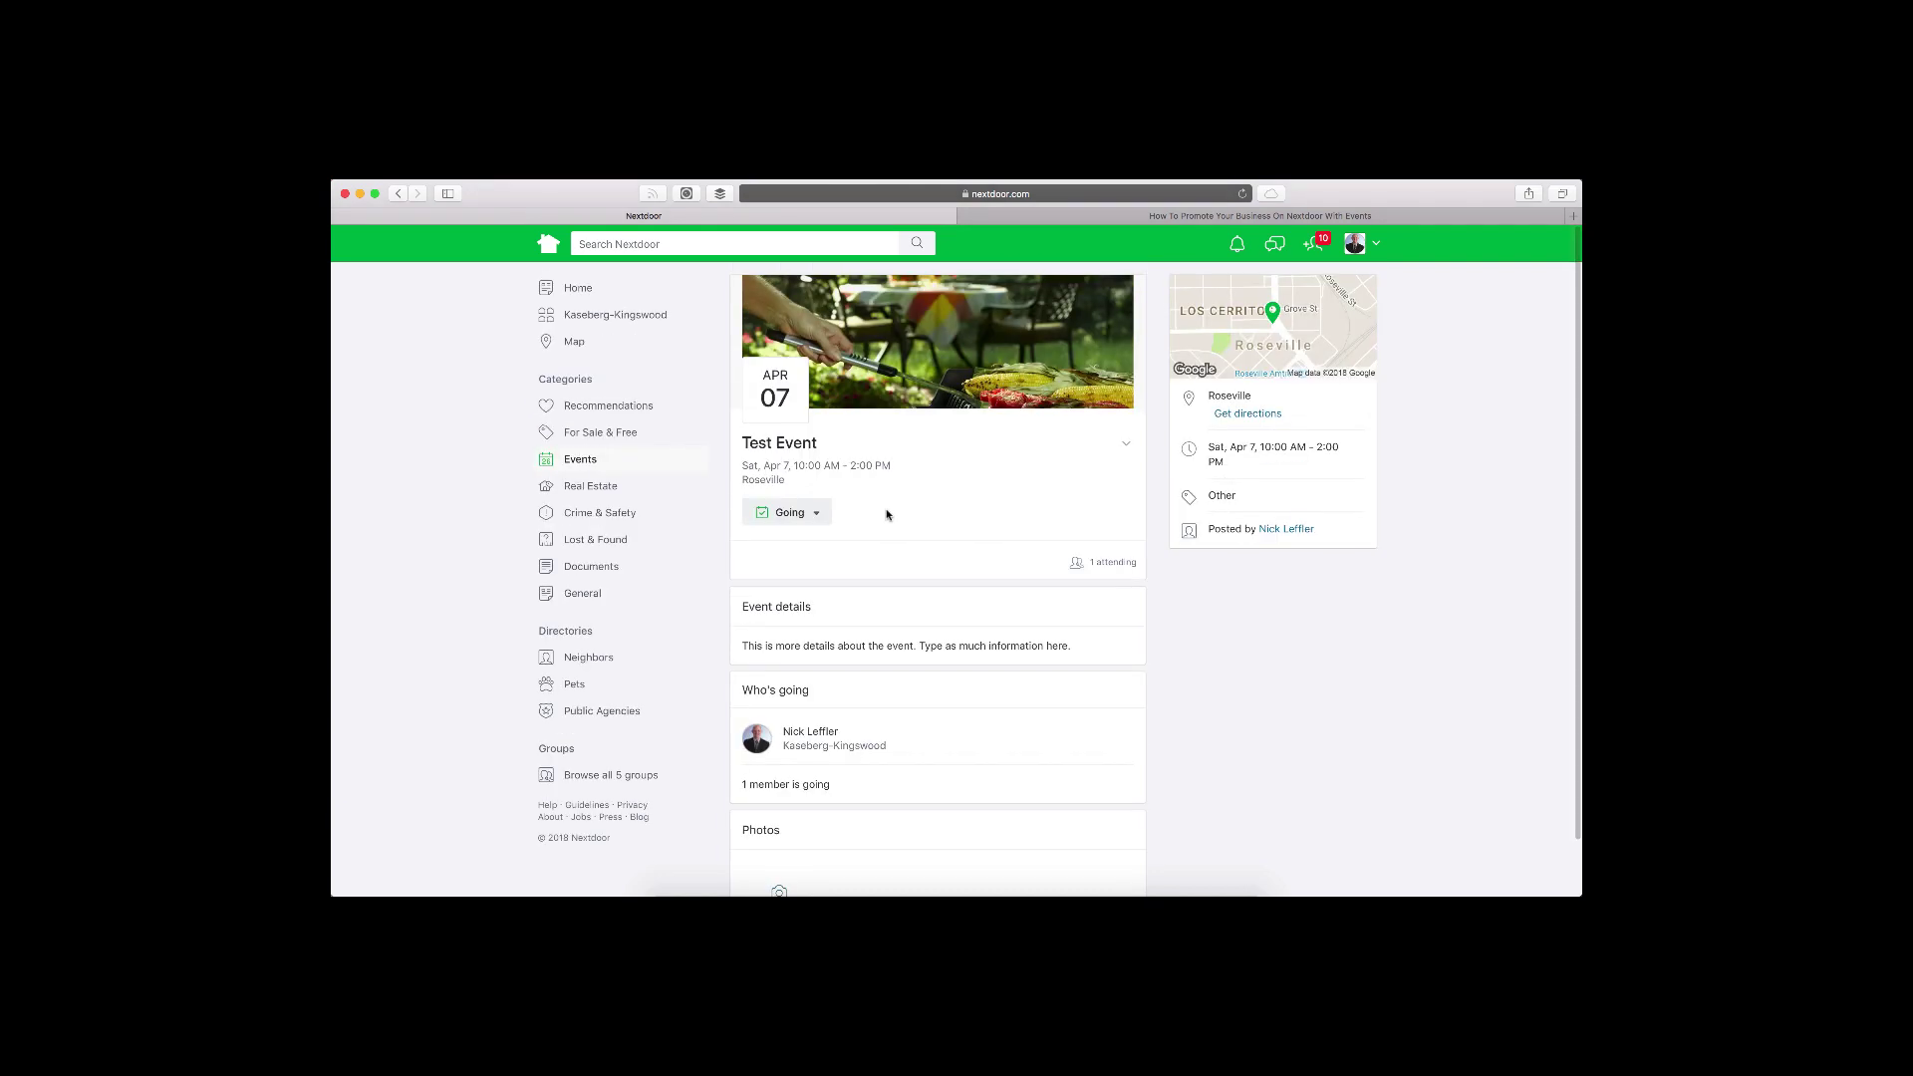
# View the Test Event's management options and its edit form, and close the form without changing anything.
pyautogui.click(1128, 448)
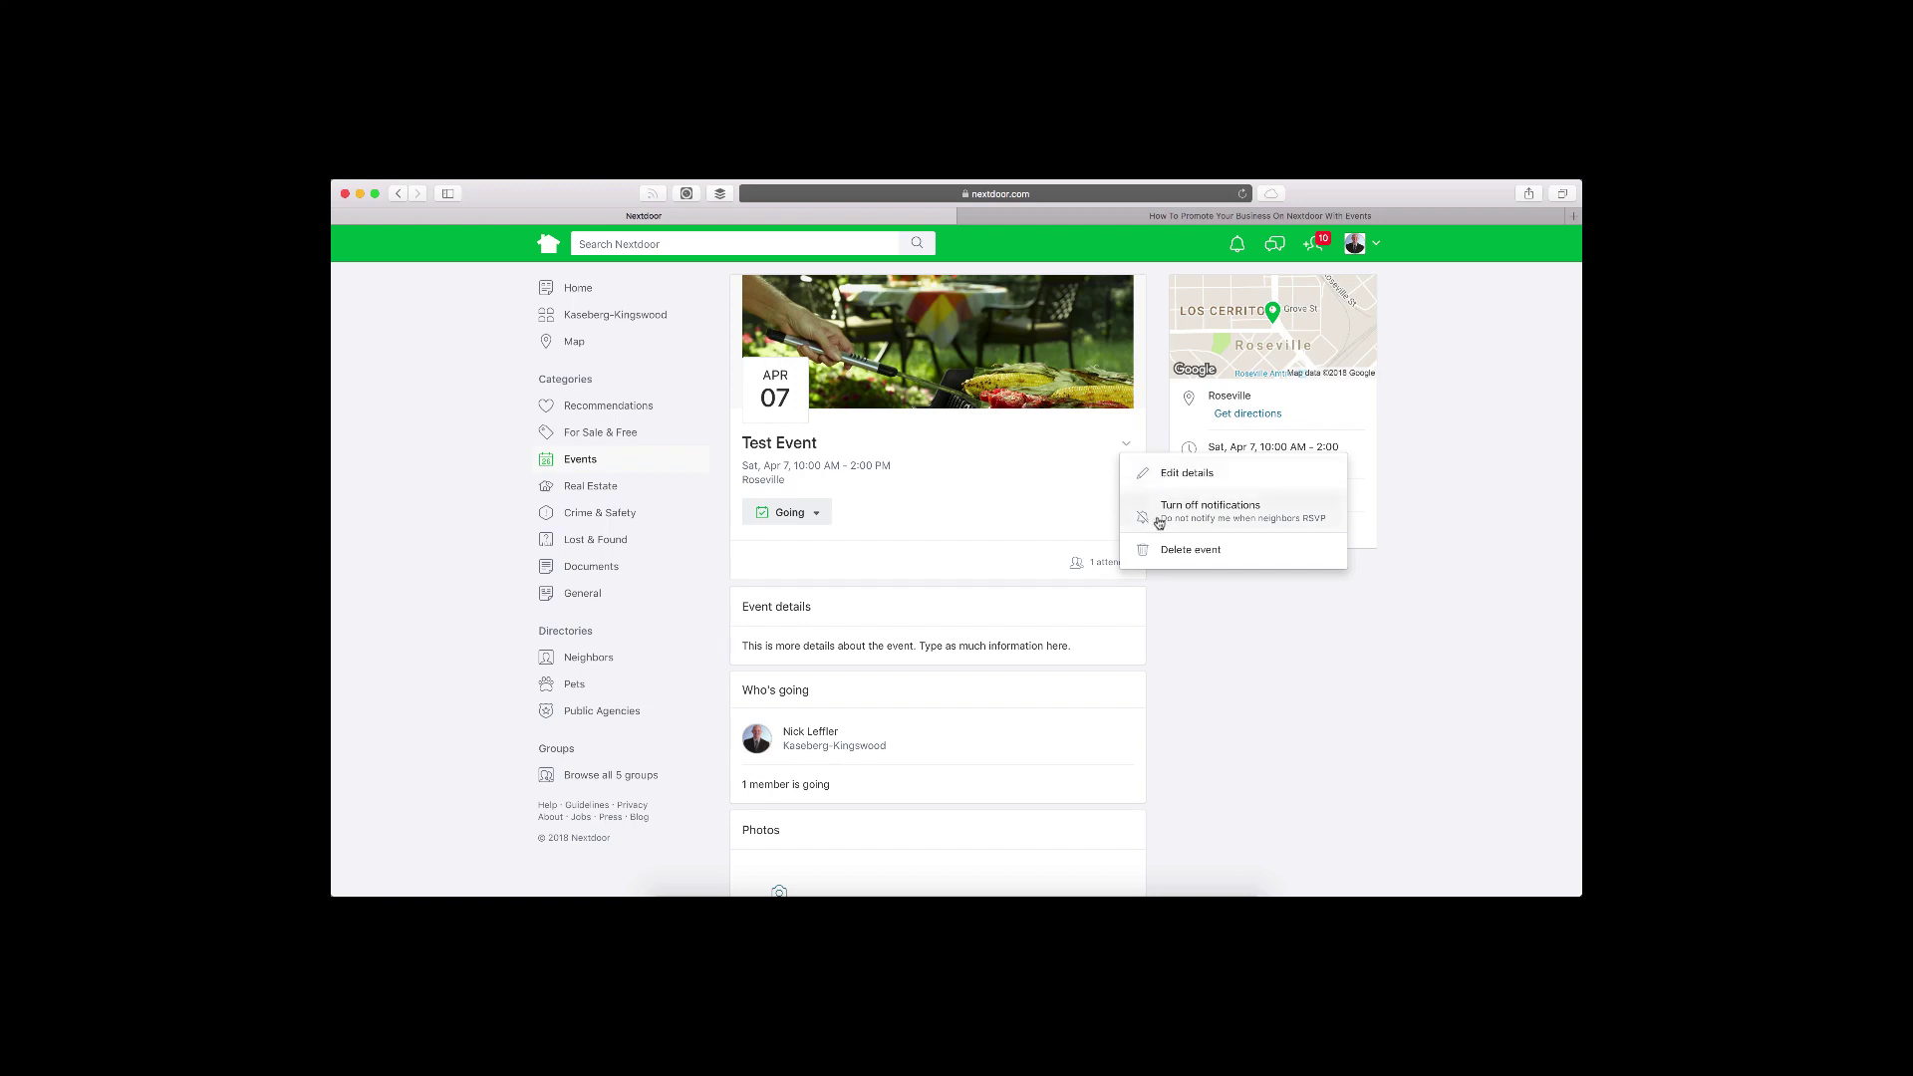
pyautogui.click(1183, 474)
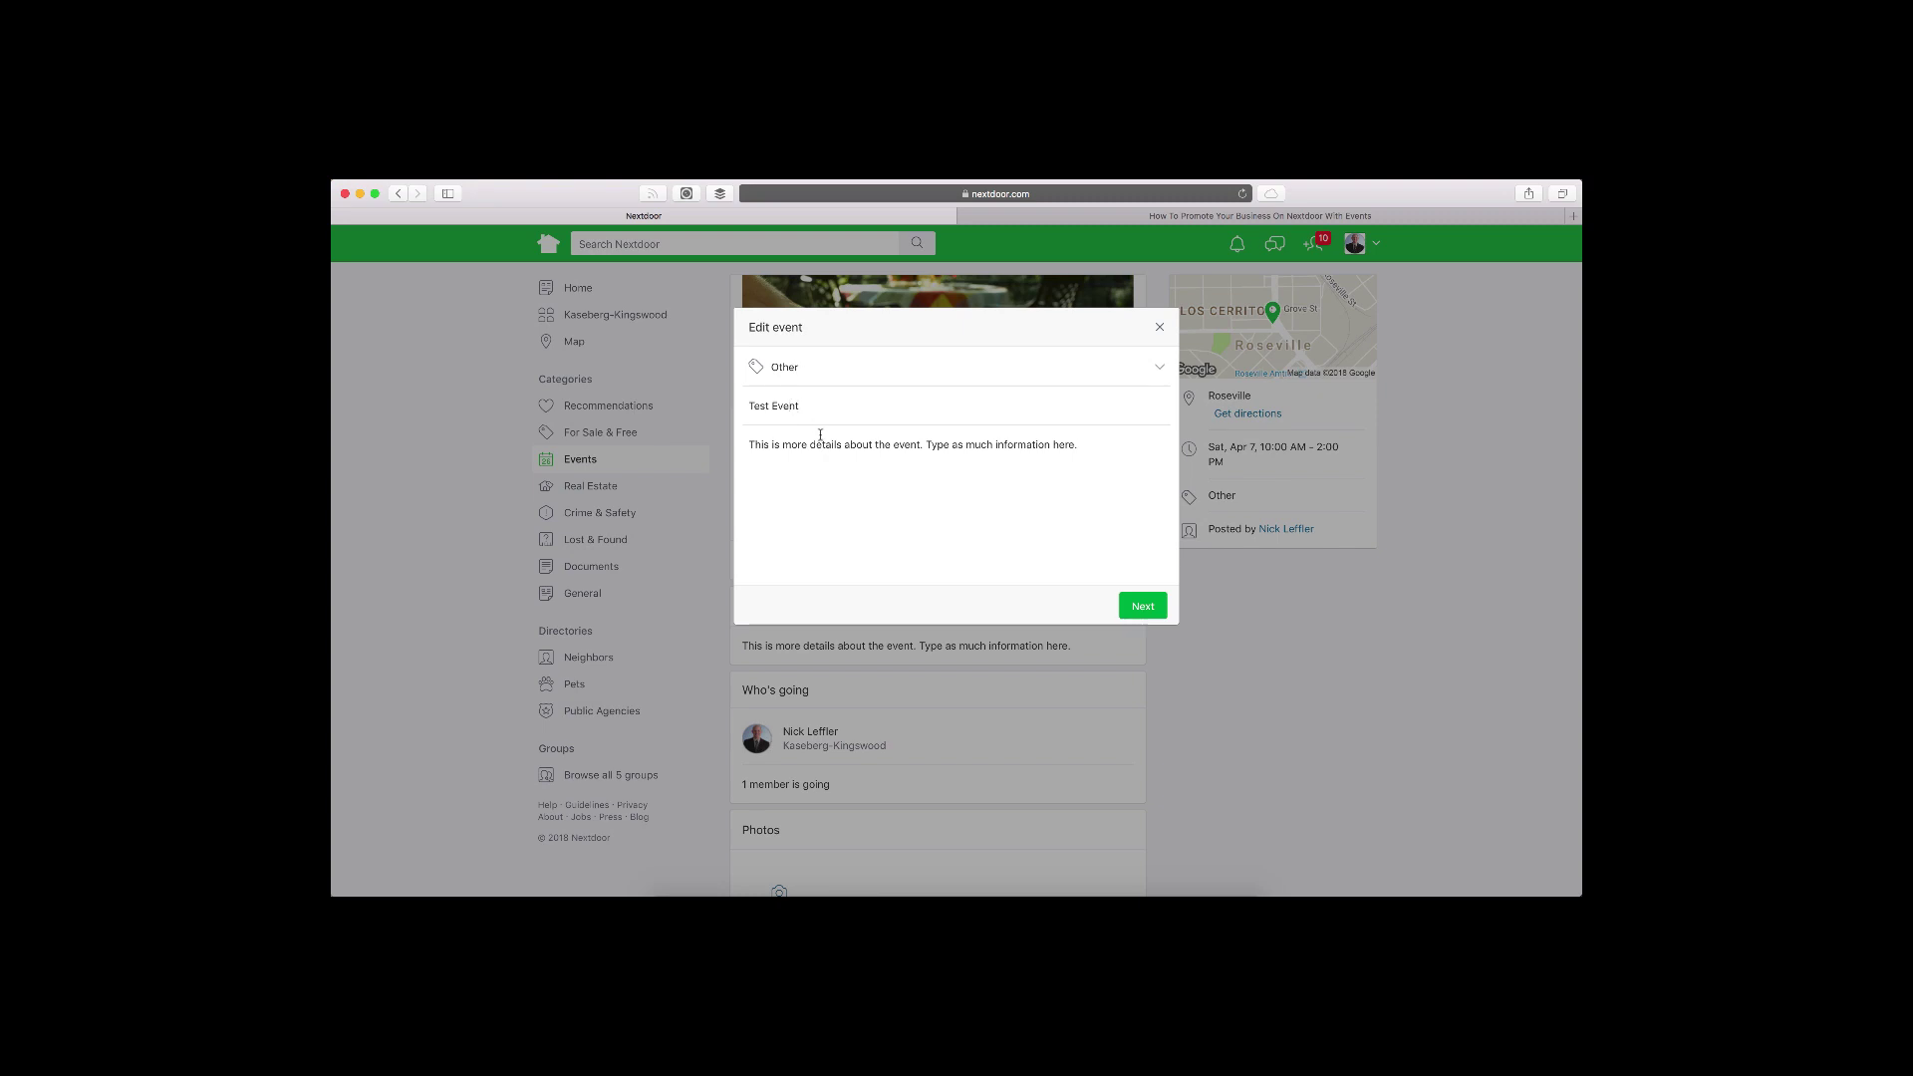
pyautogui.click(1160, 326)
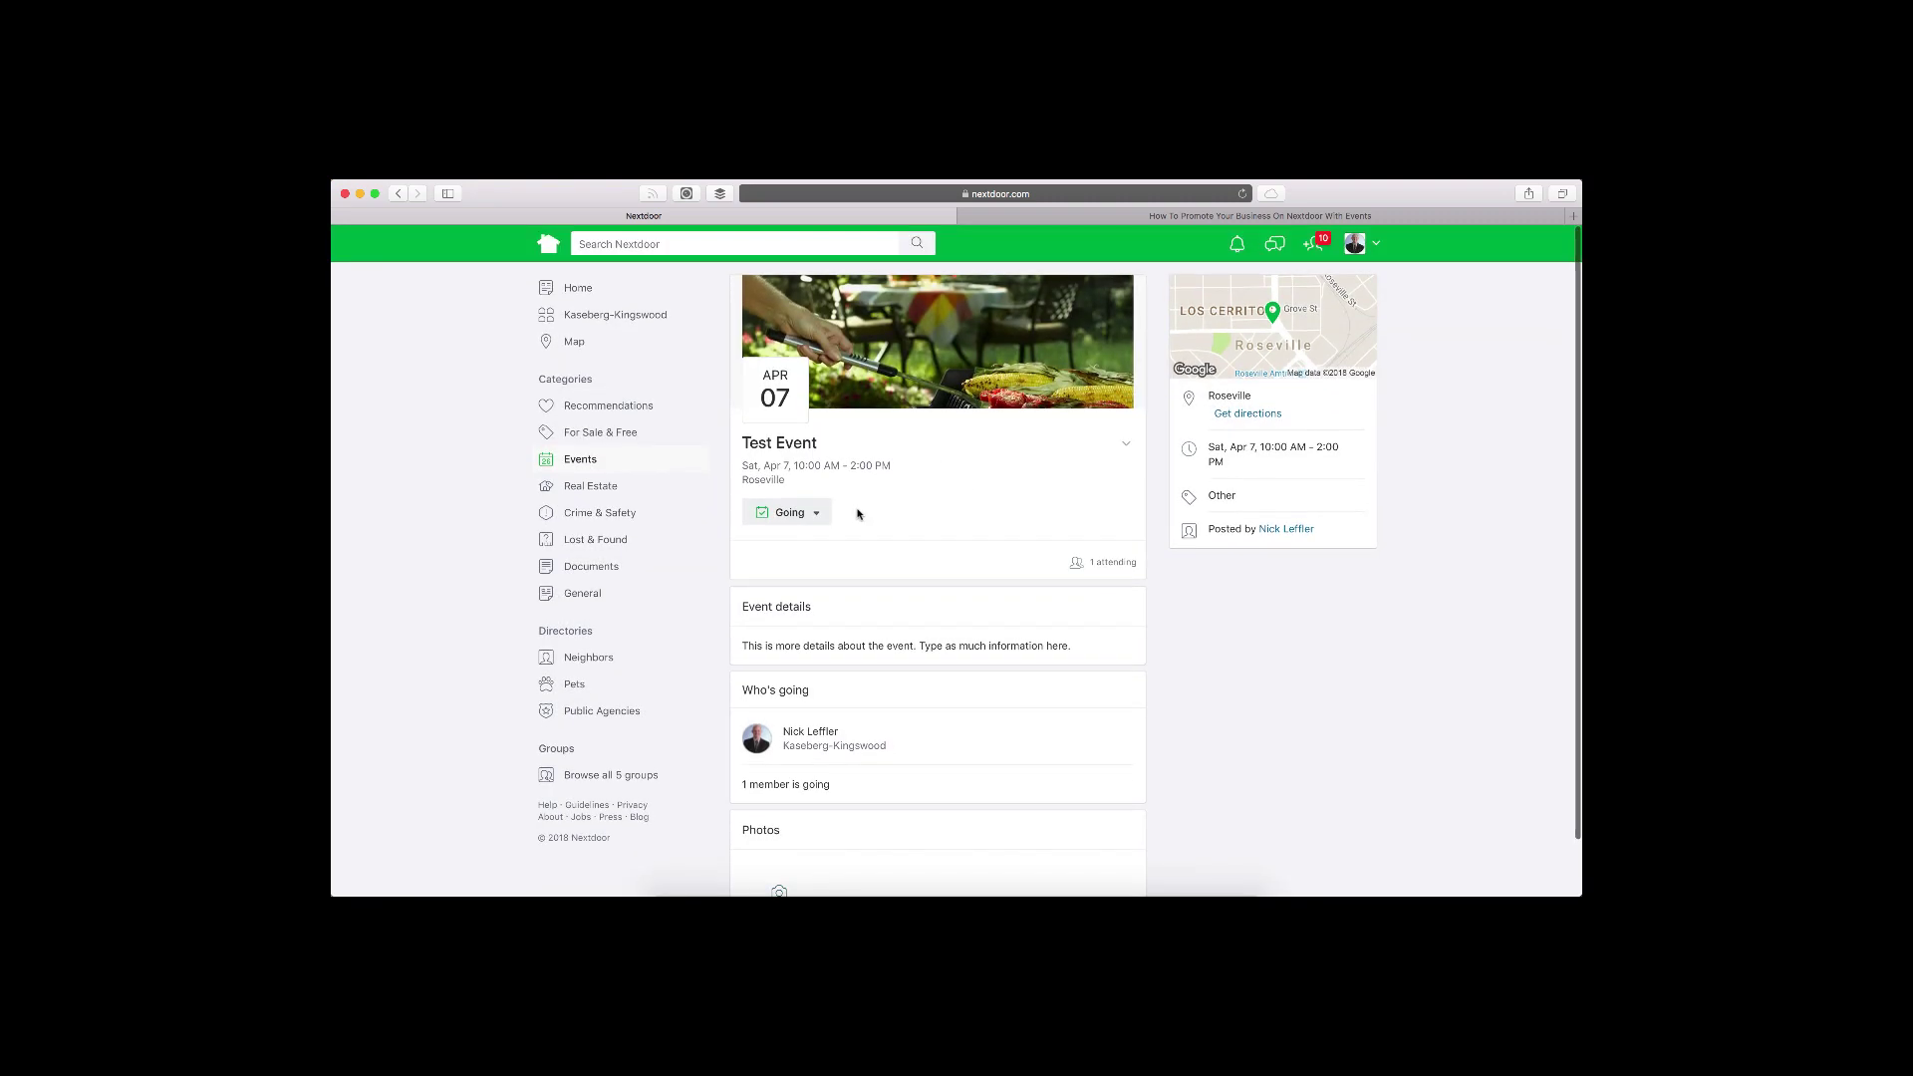
# Find Test Event in the upcoming events list and open its page.
pyautogui.scroll(-1, 858, 514)
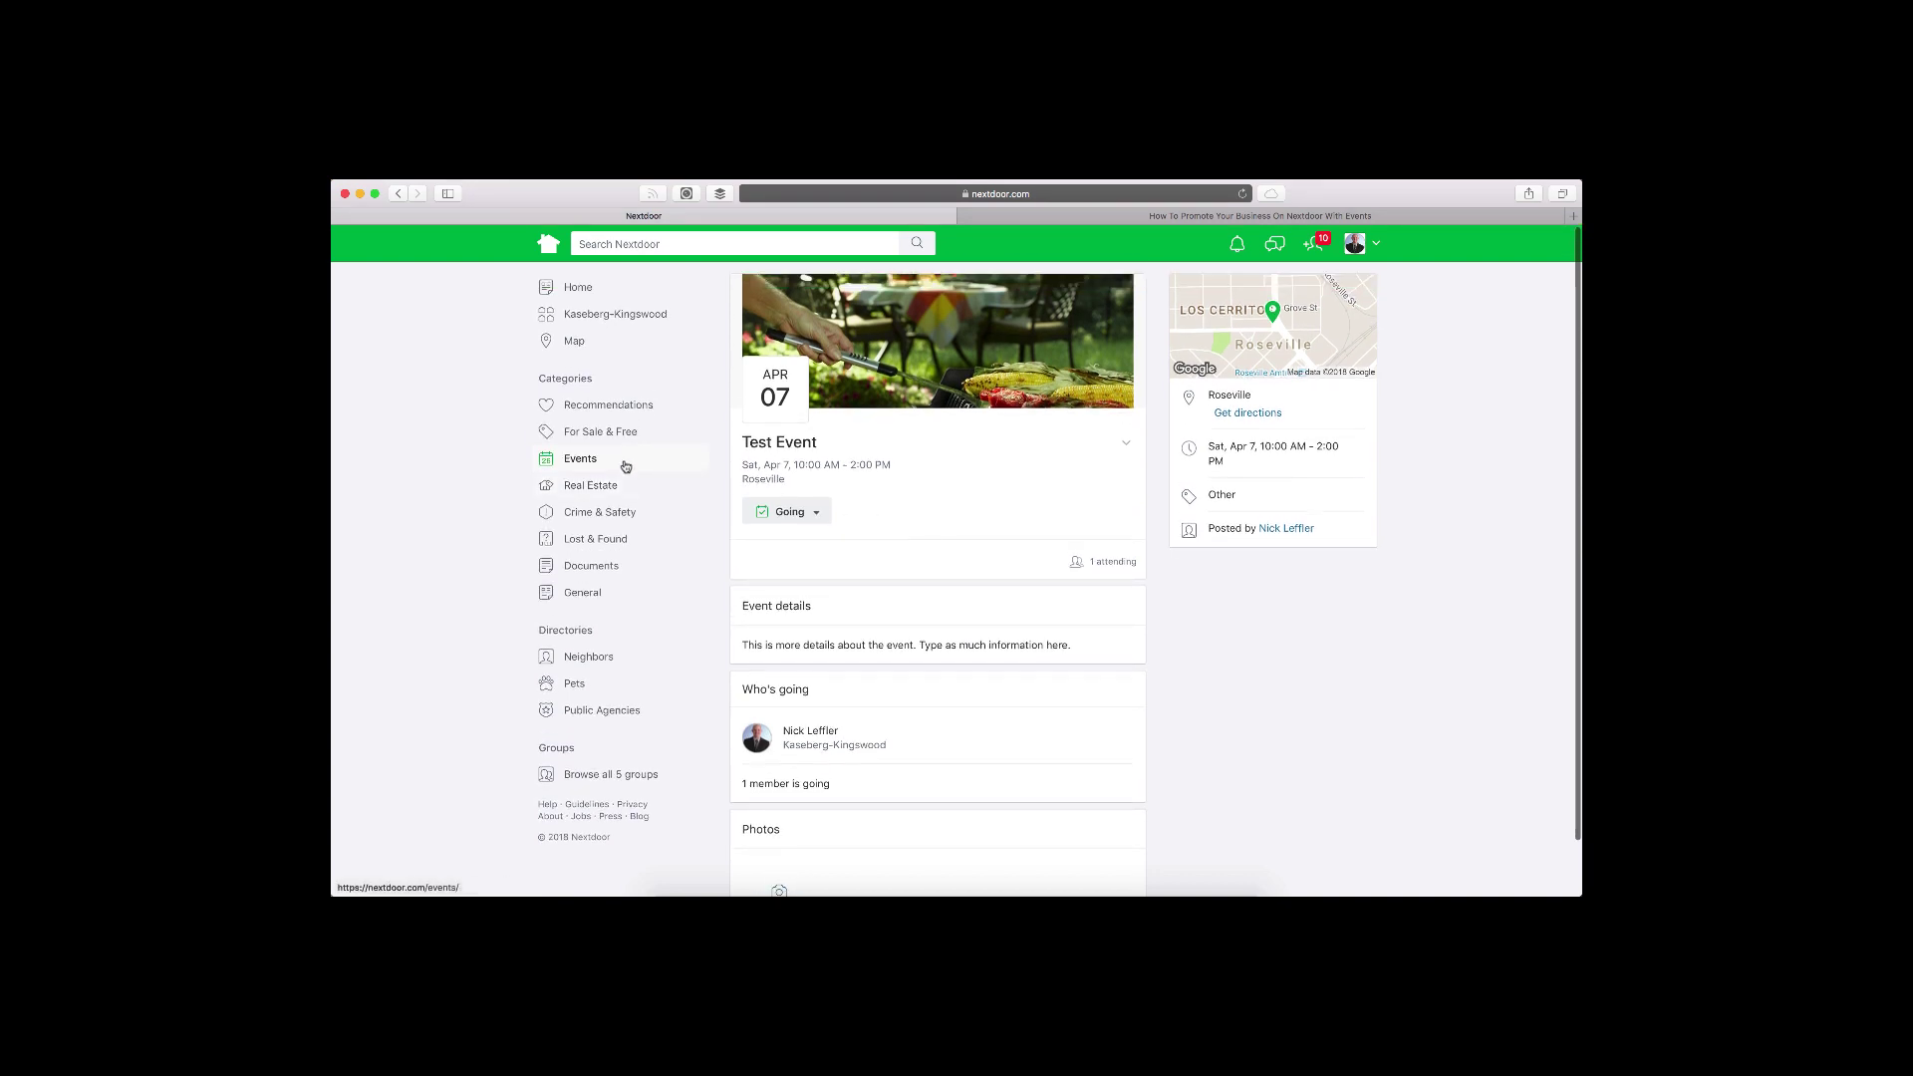
pyautogui.click(625, 466)
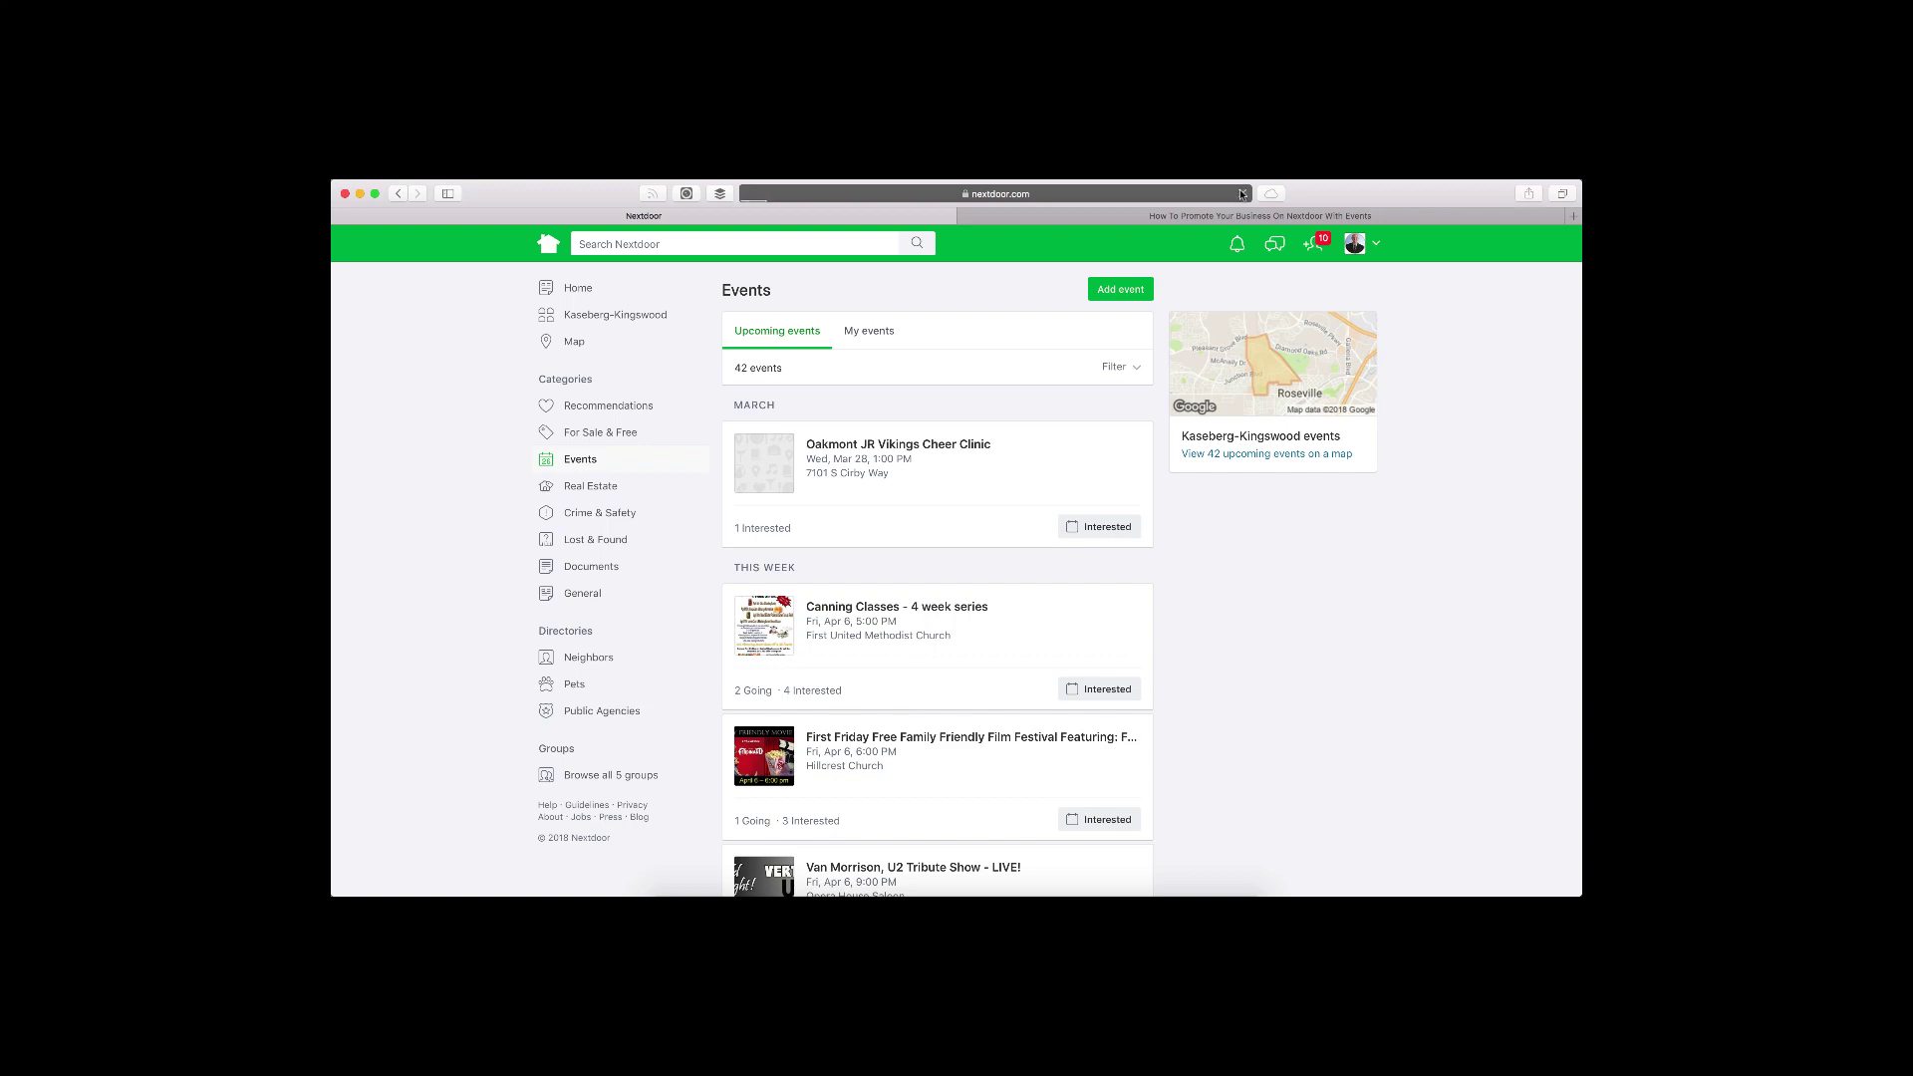
pyautogui.scroll(-3, 823, 491)
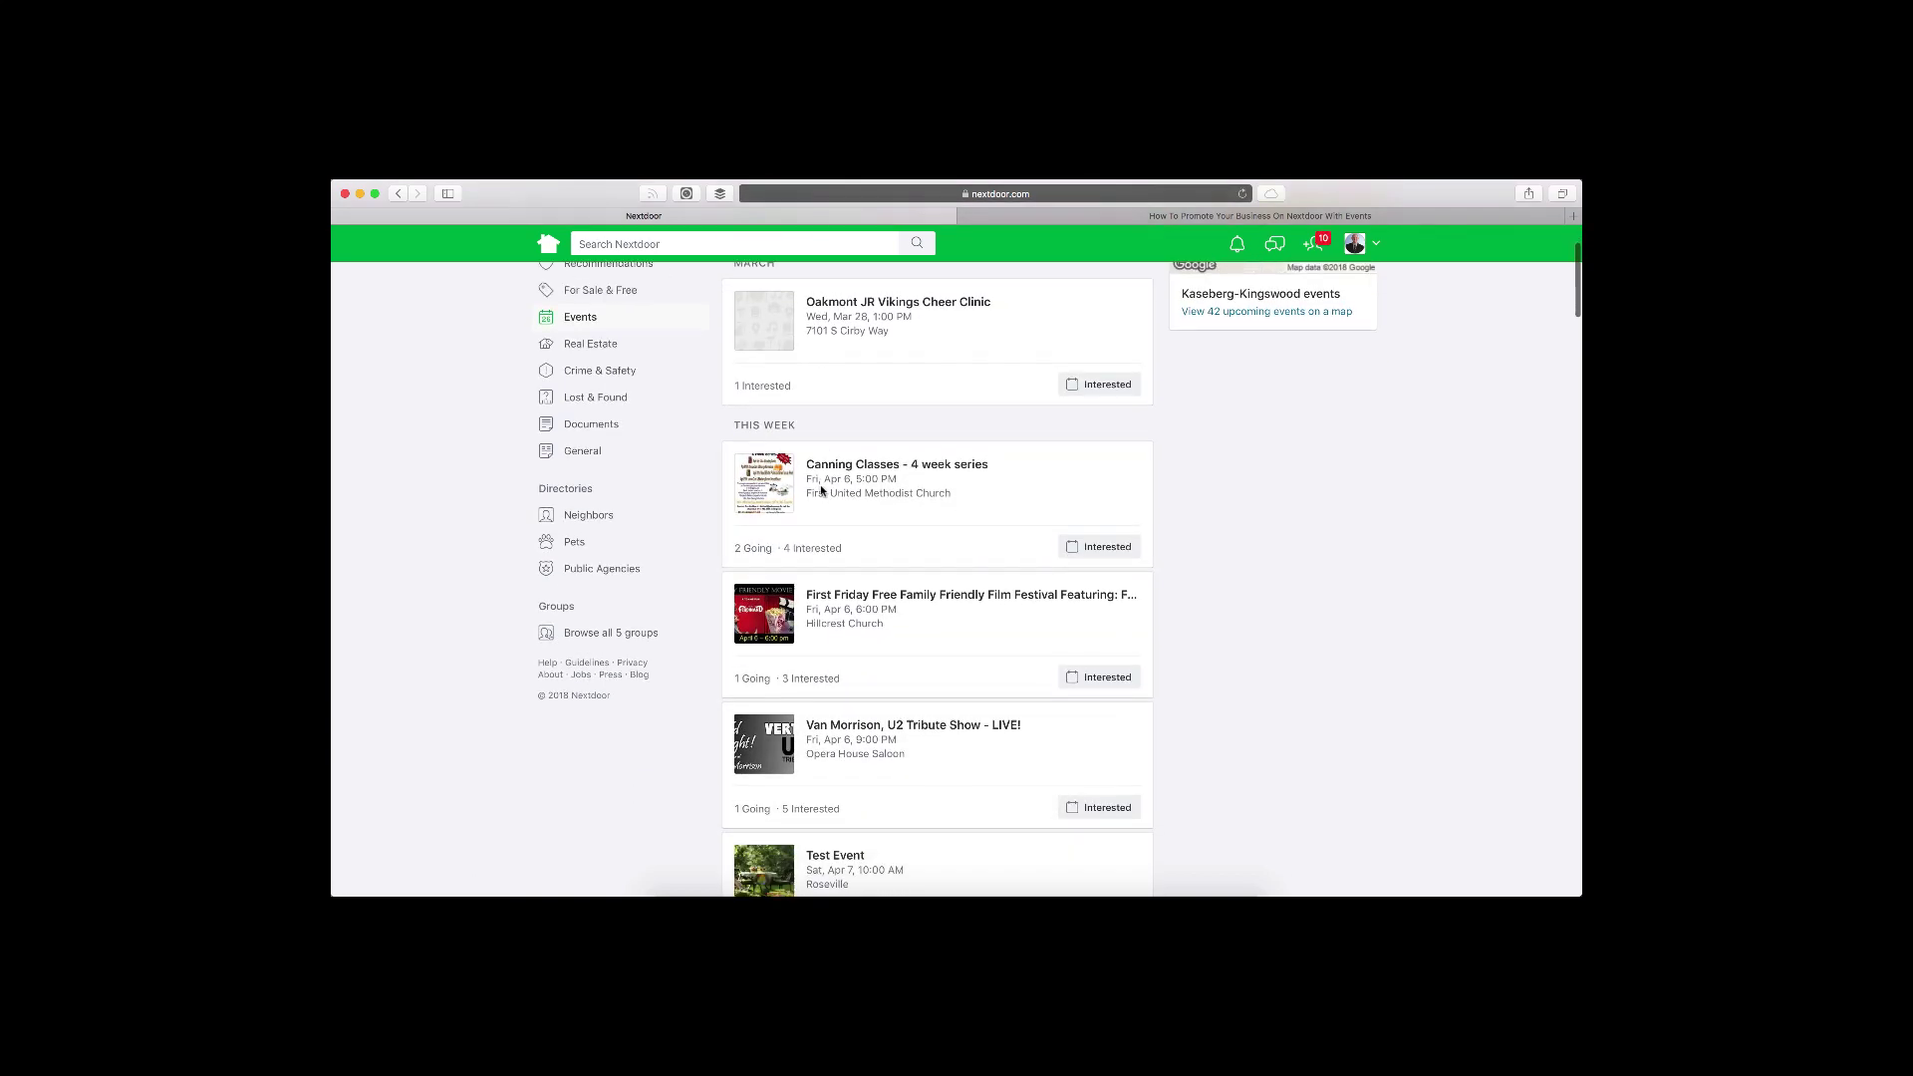
pyautogui.scroll(-6, 821, 490)
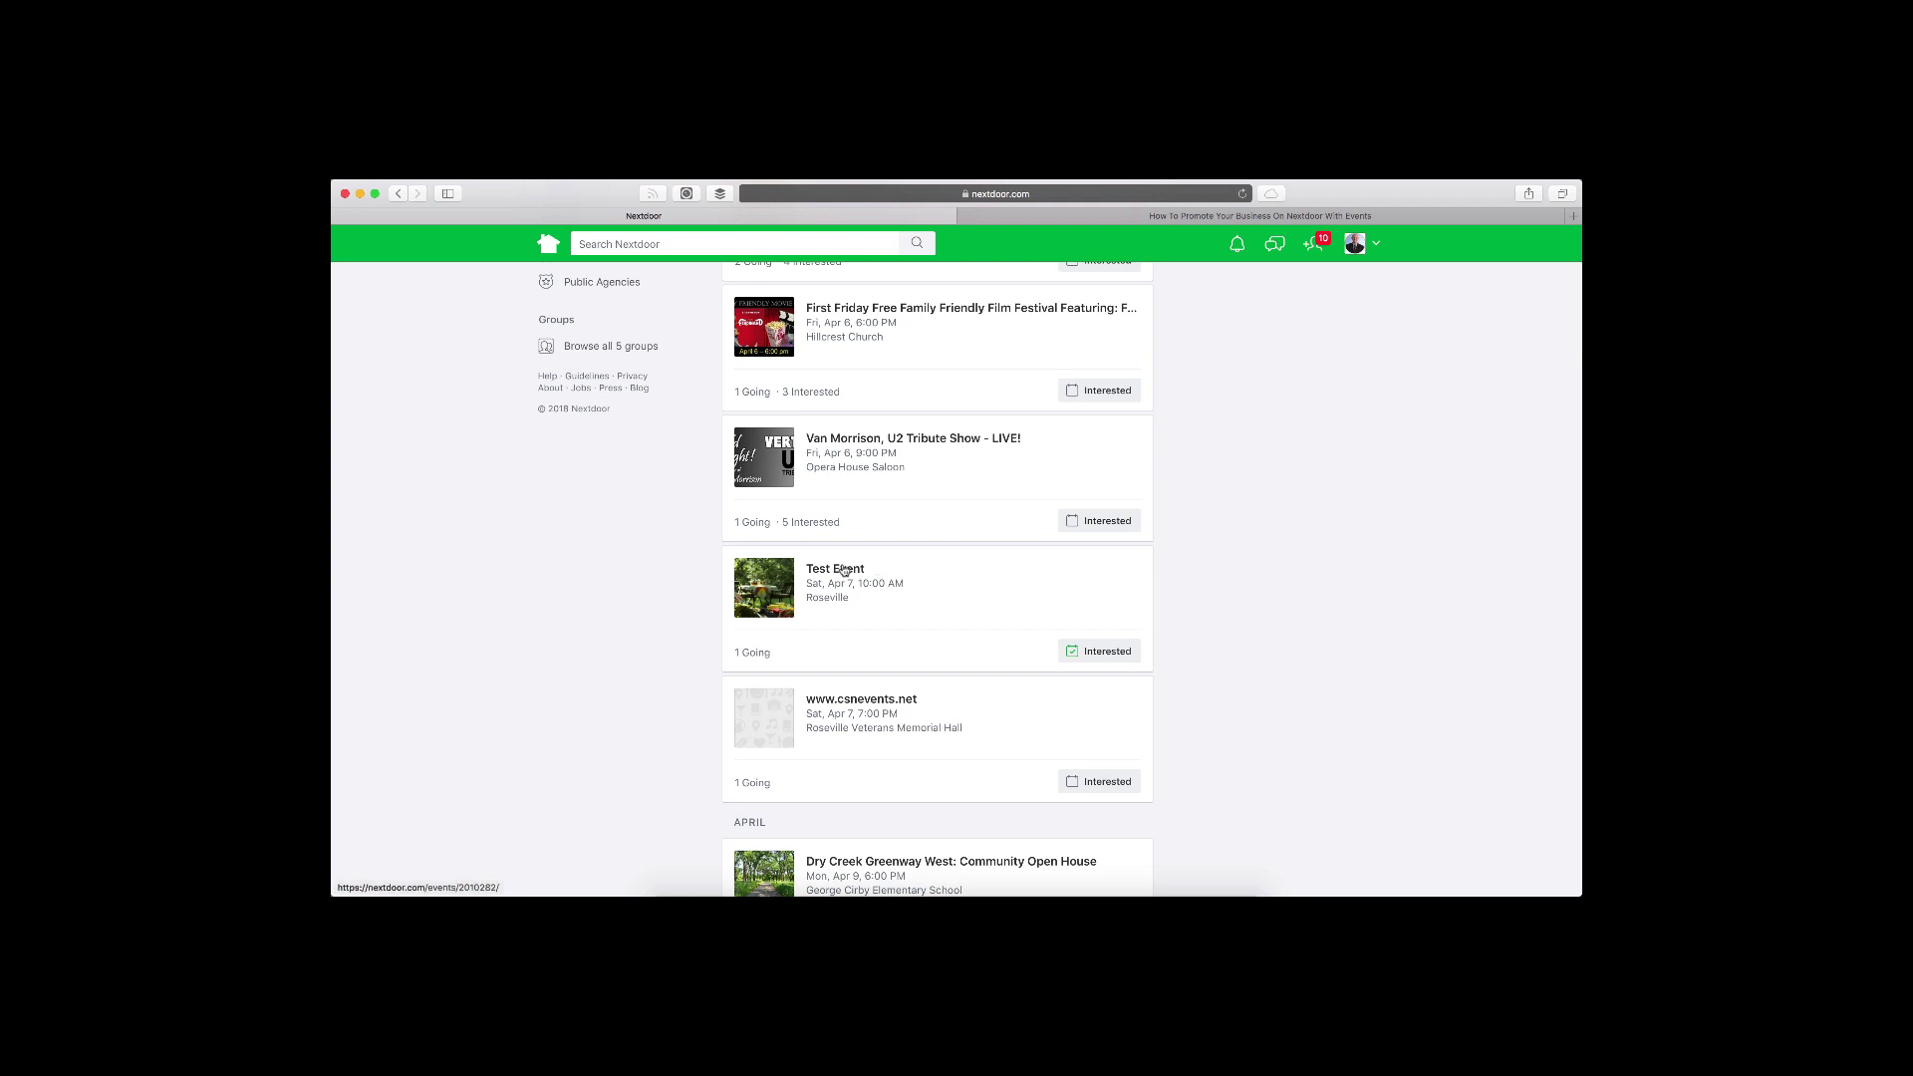
pyautogui.scroll(-1, 872, 522)
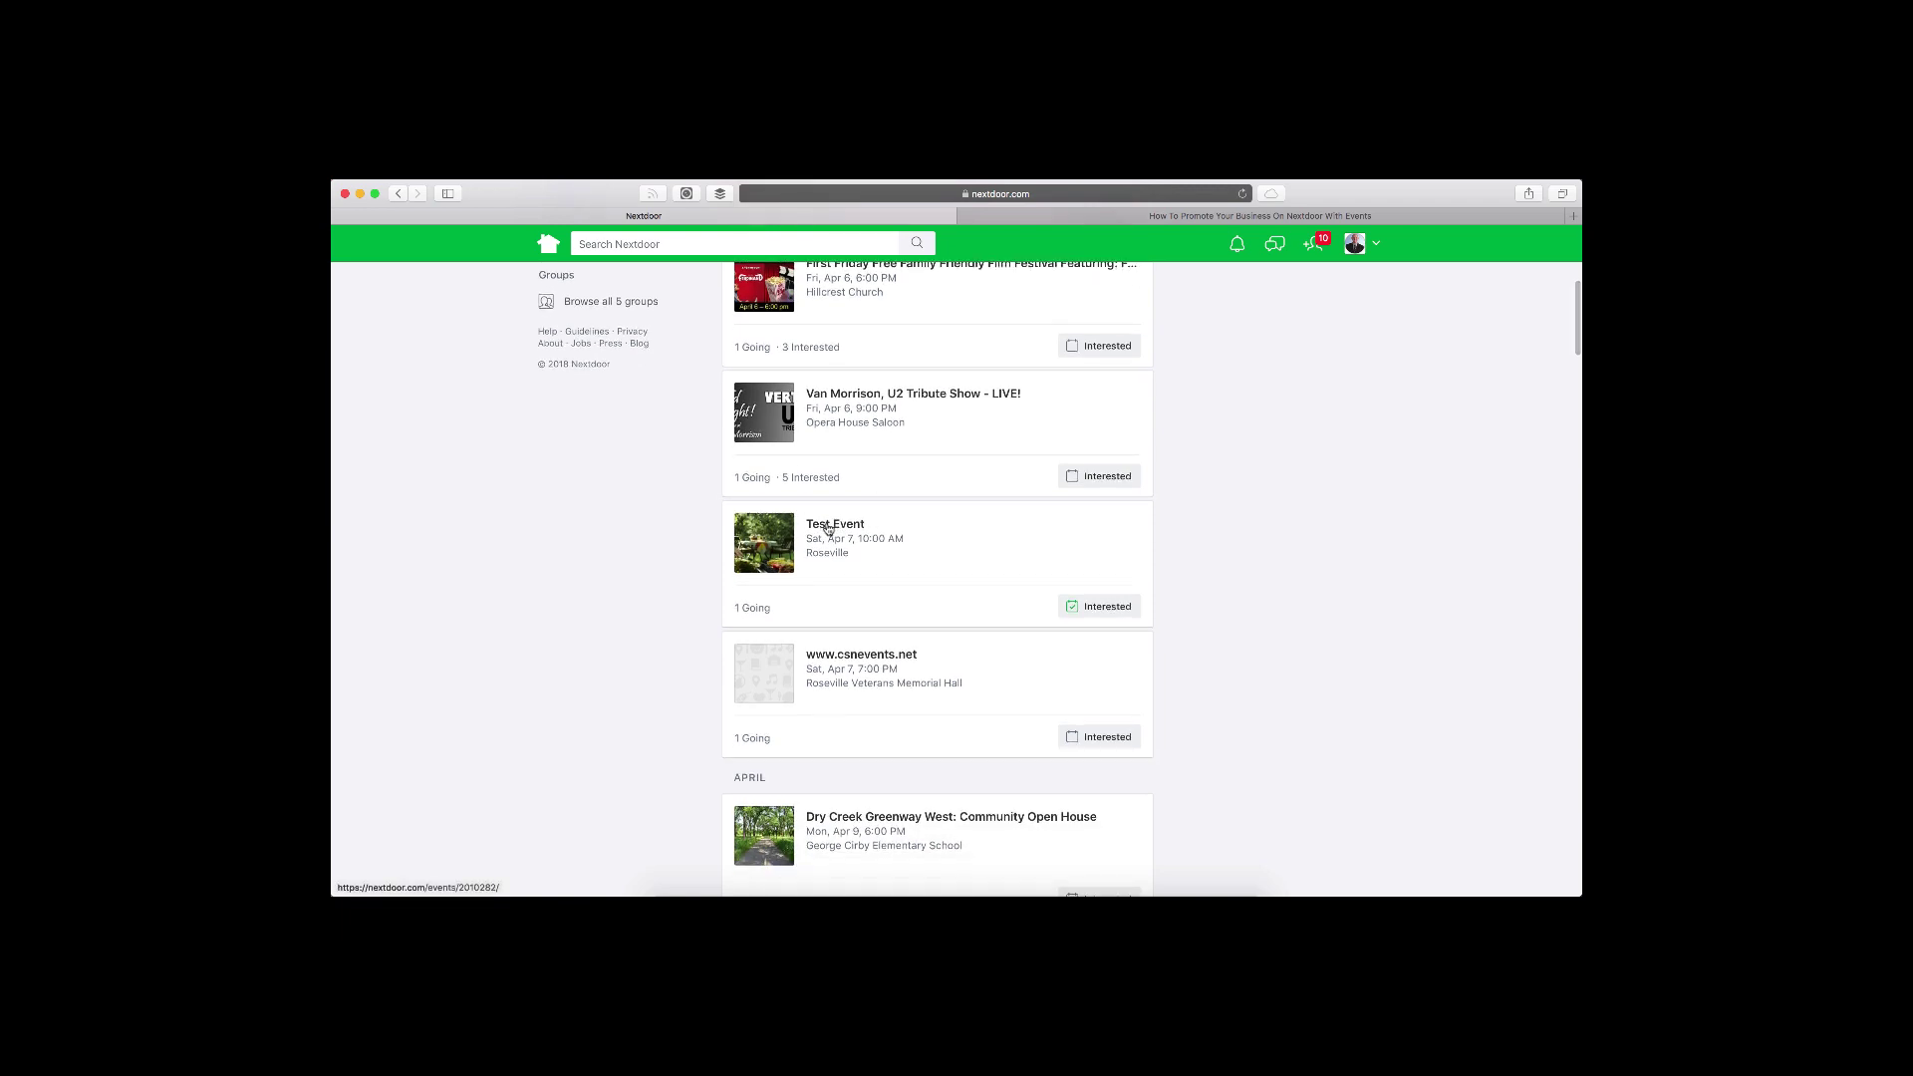
pyautogui.click(827, 528)
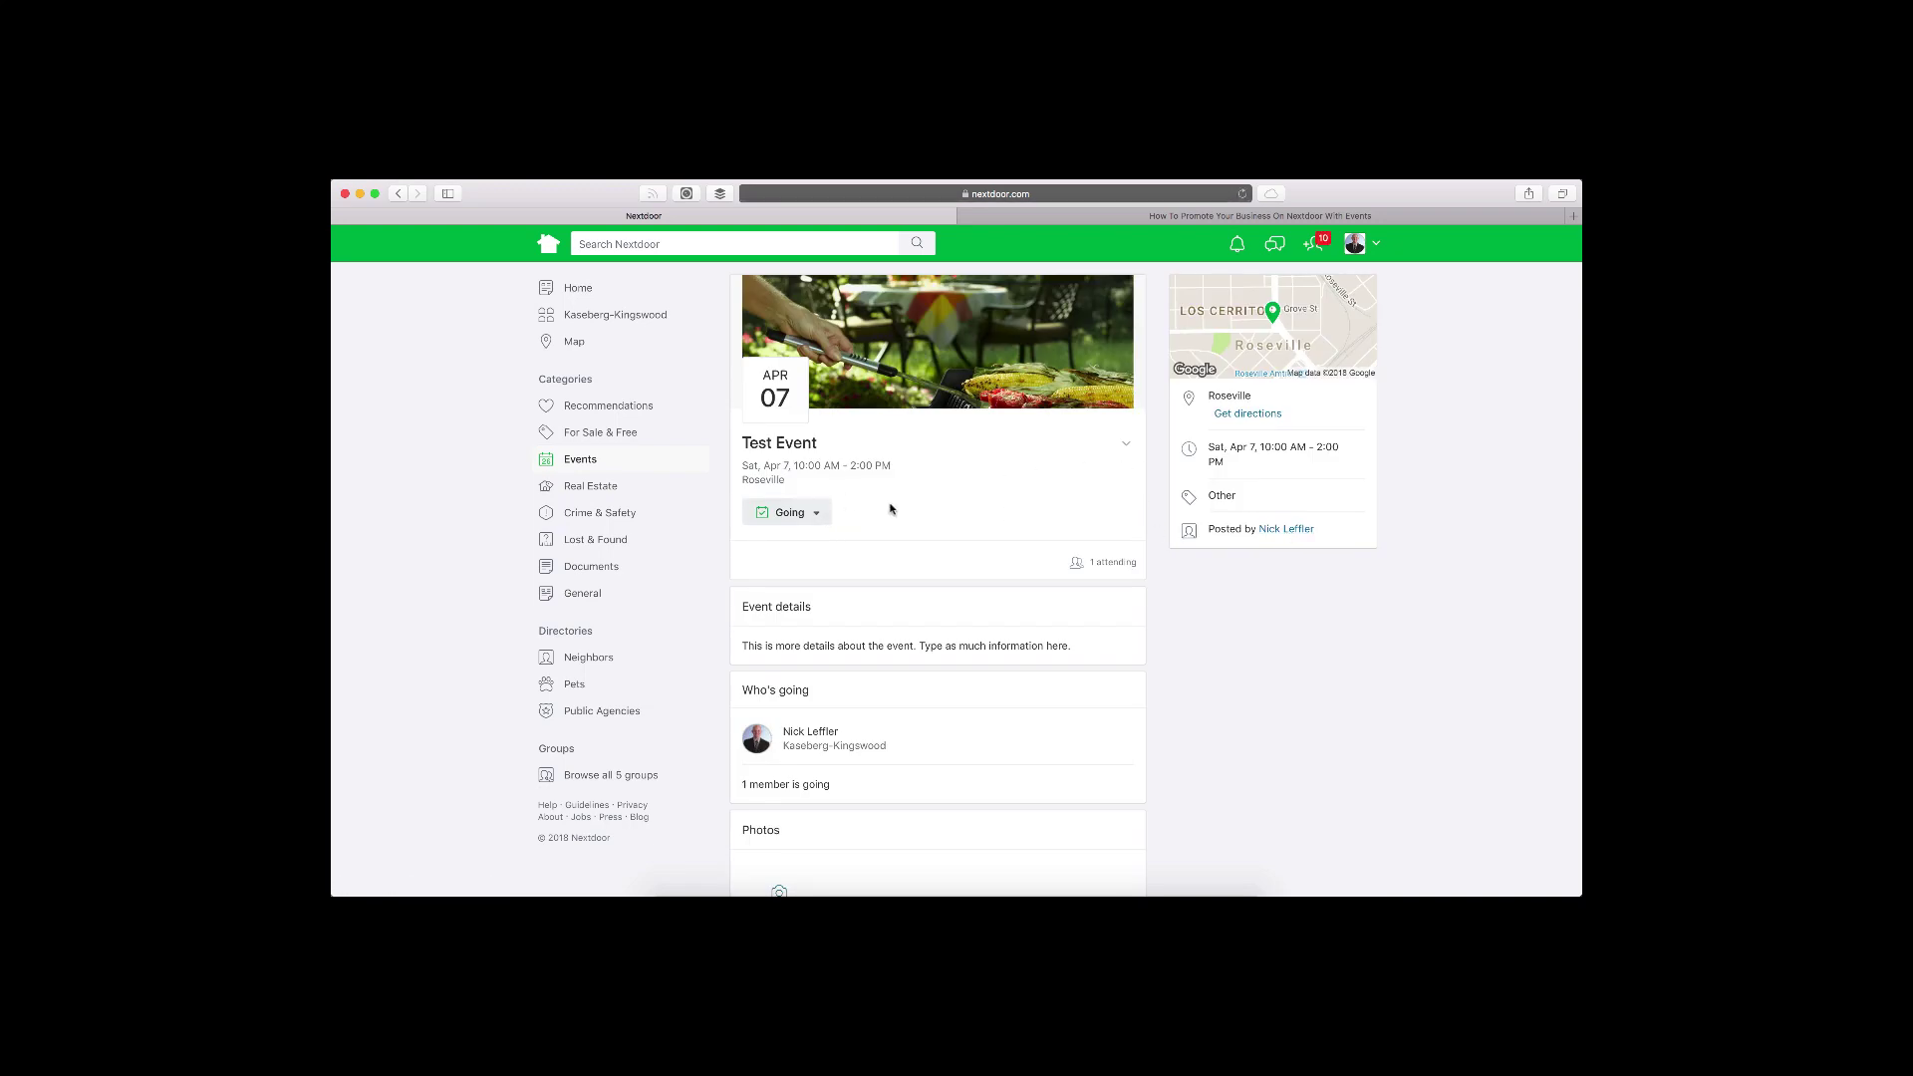
# Delete the Test Event permanently.
pyautogui.click(1122, 447)
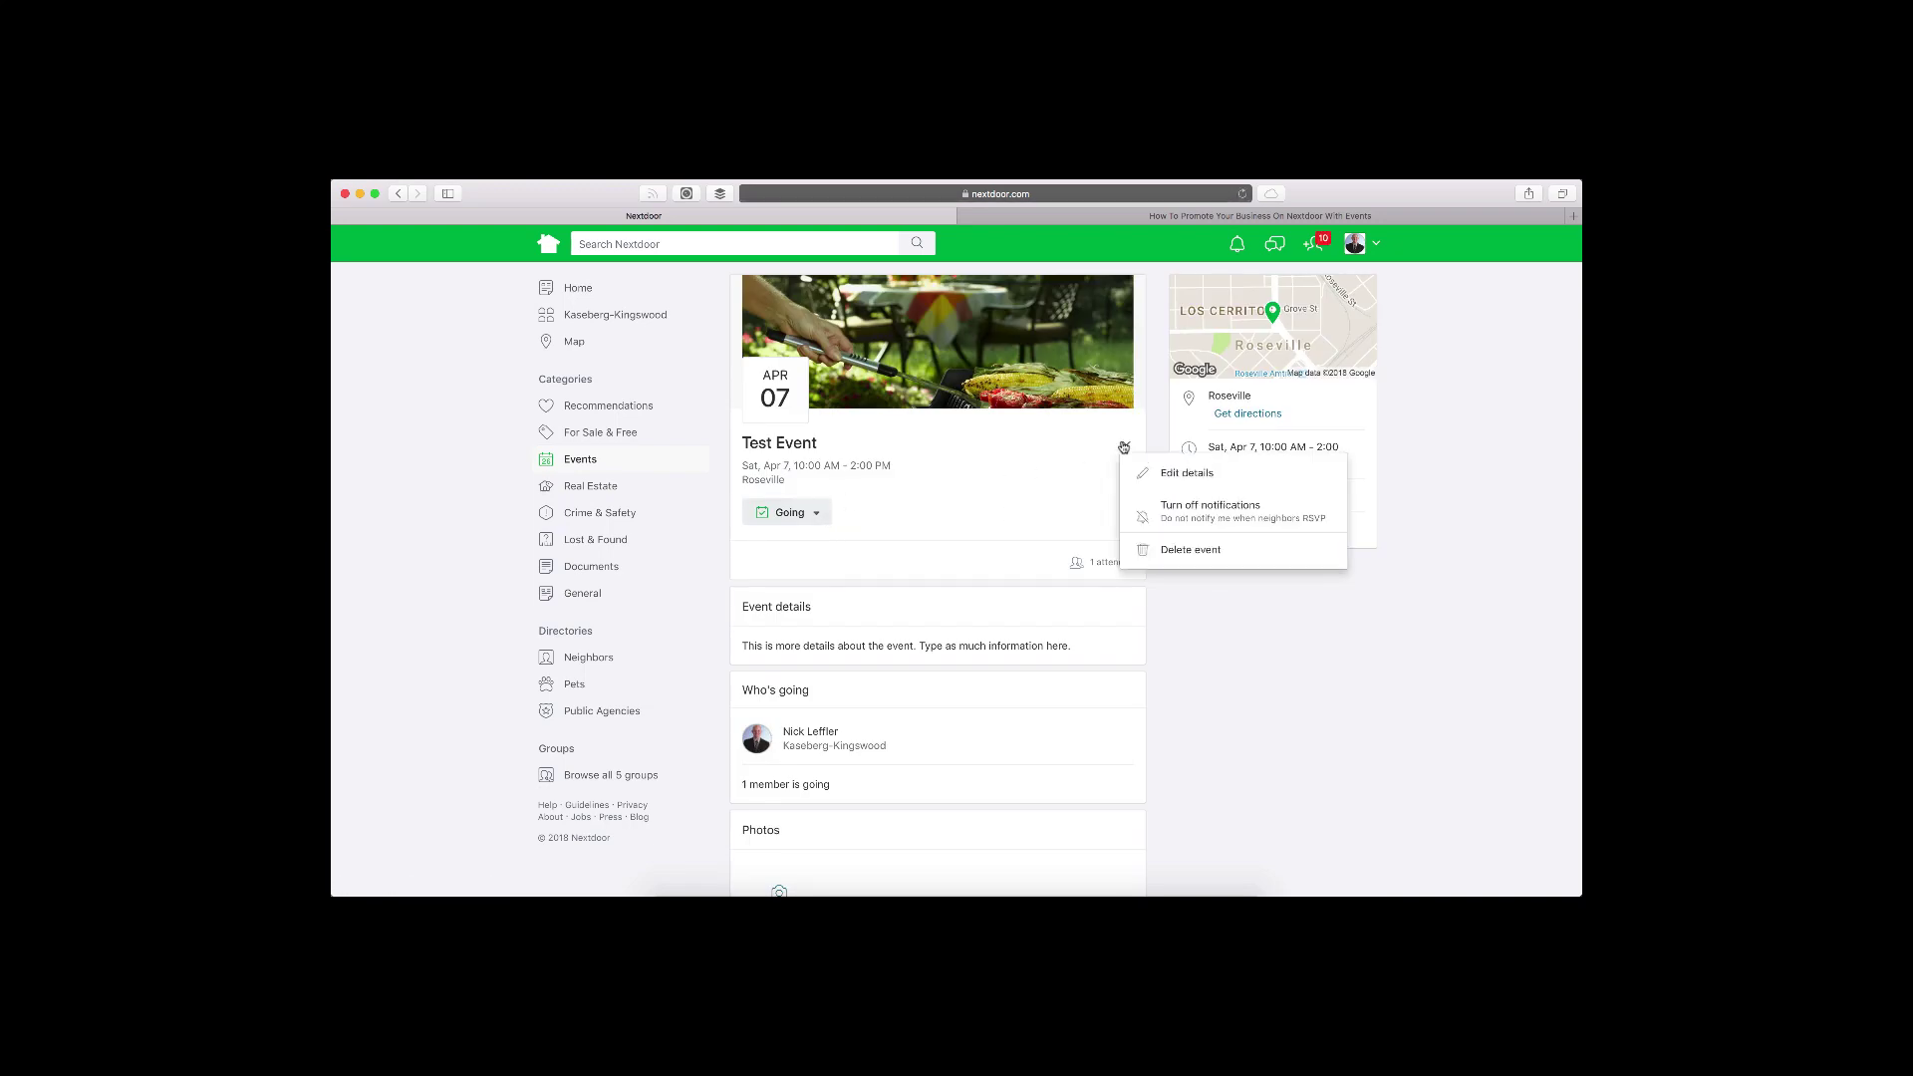
pyautogui.click(1144, 549)
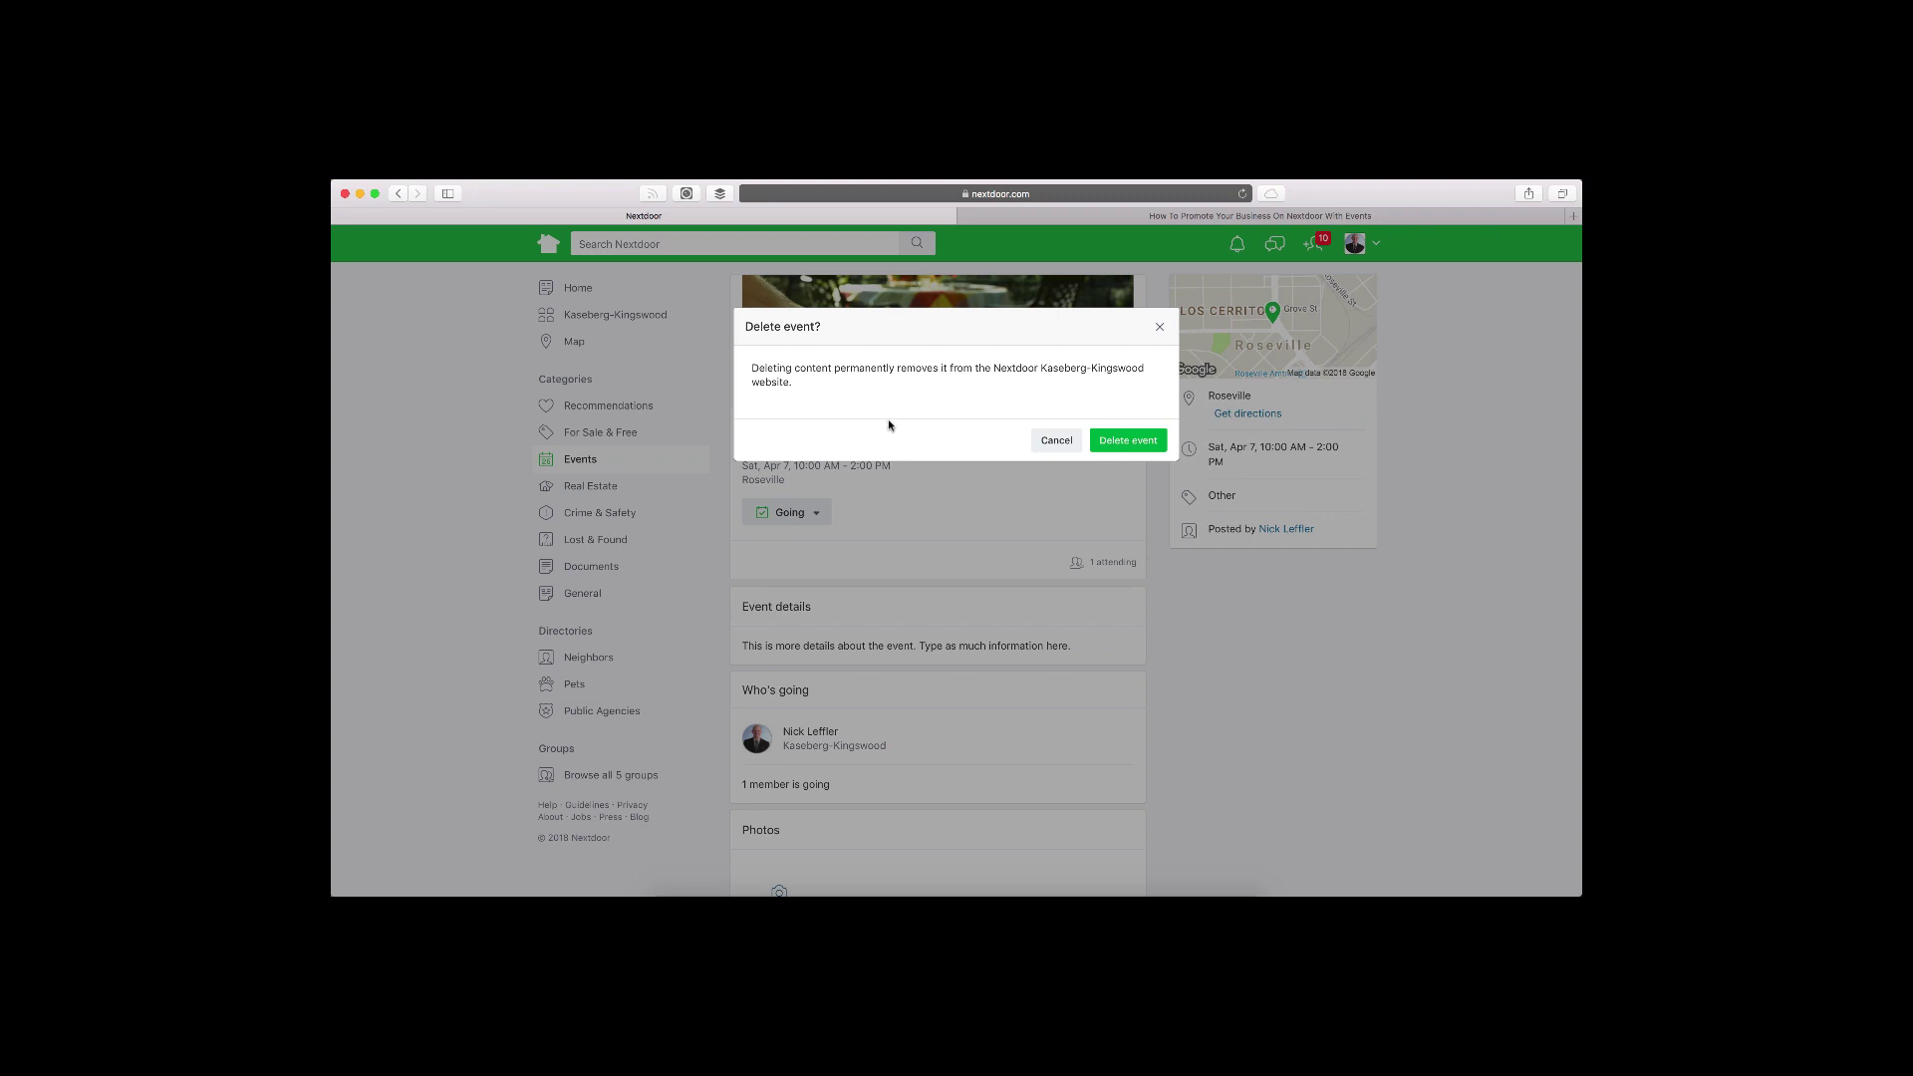
pyautogui.click(1123, 441)
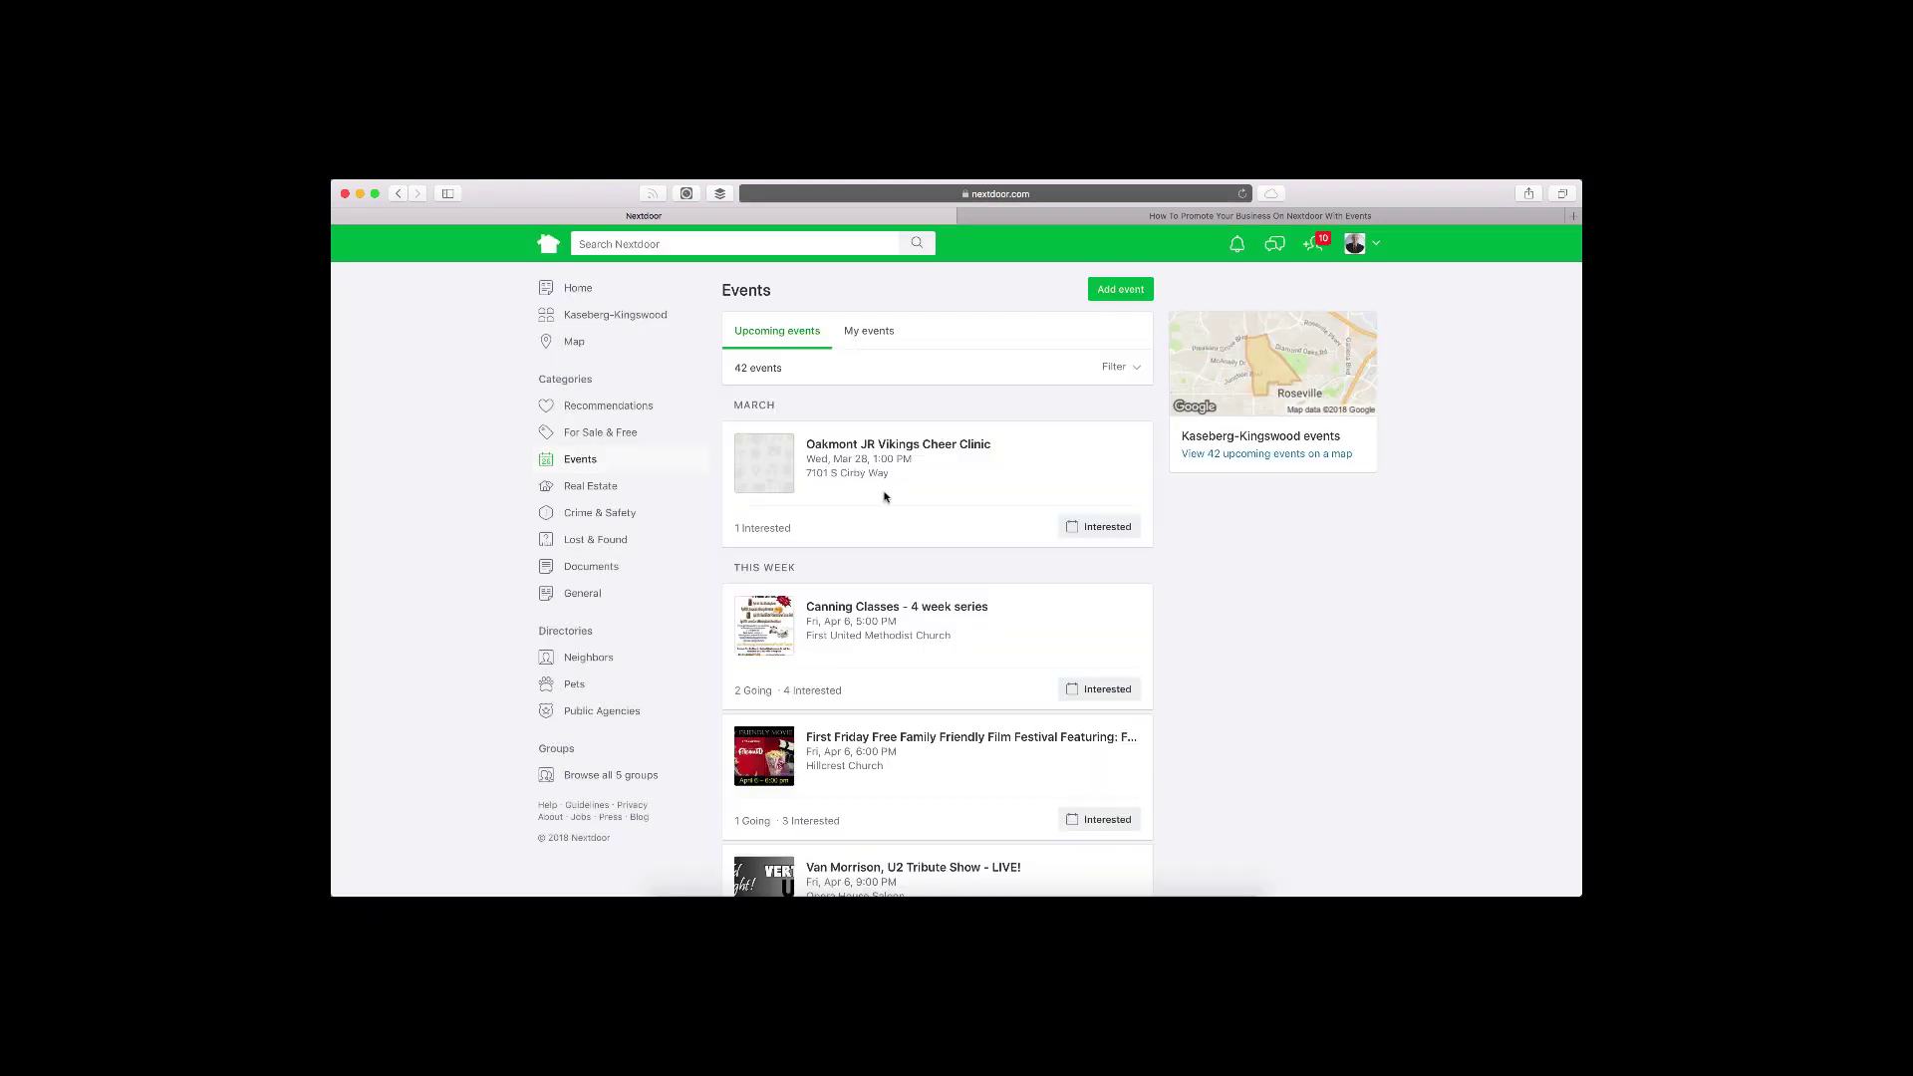
# Refresh the upcoming events list and check whether Test Event is still listed.
pyautogui.scroll(-5, 883, 496)
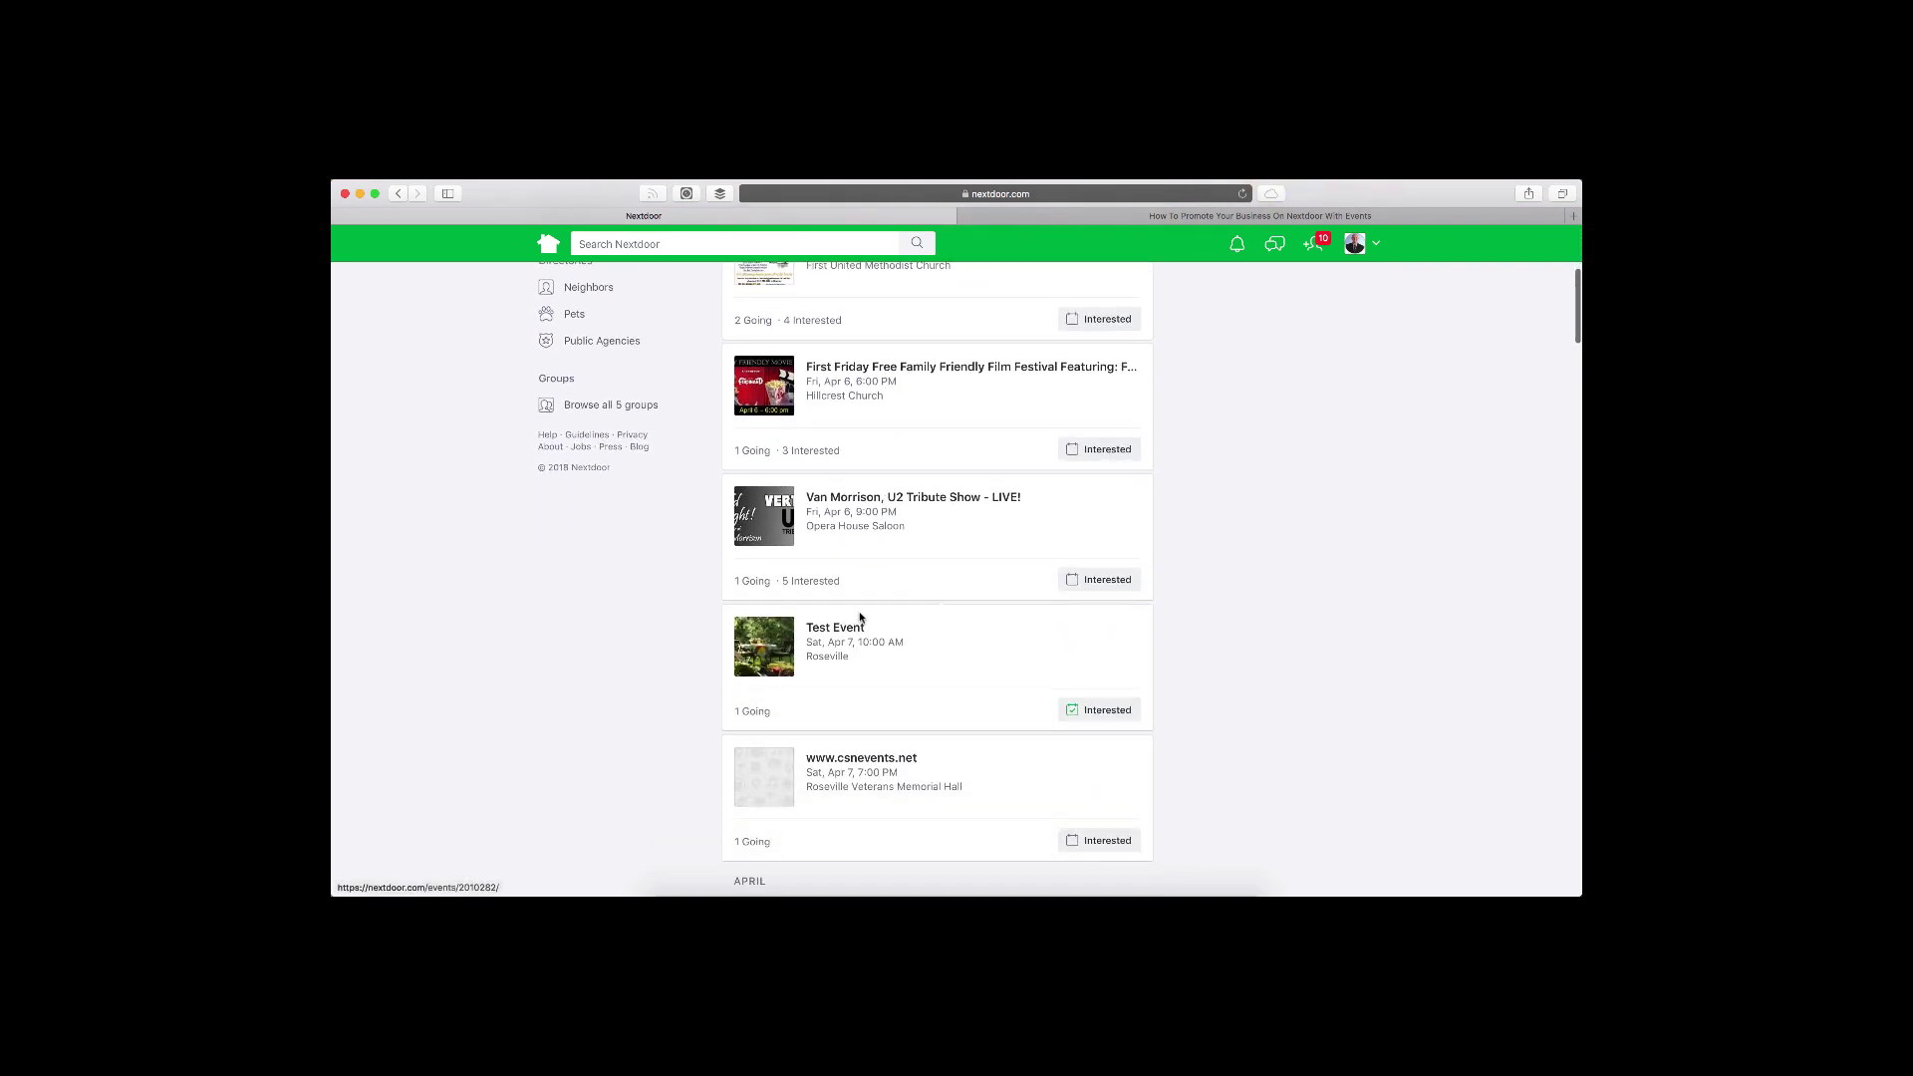
pyautogui.click(1242, 193)
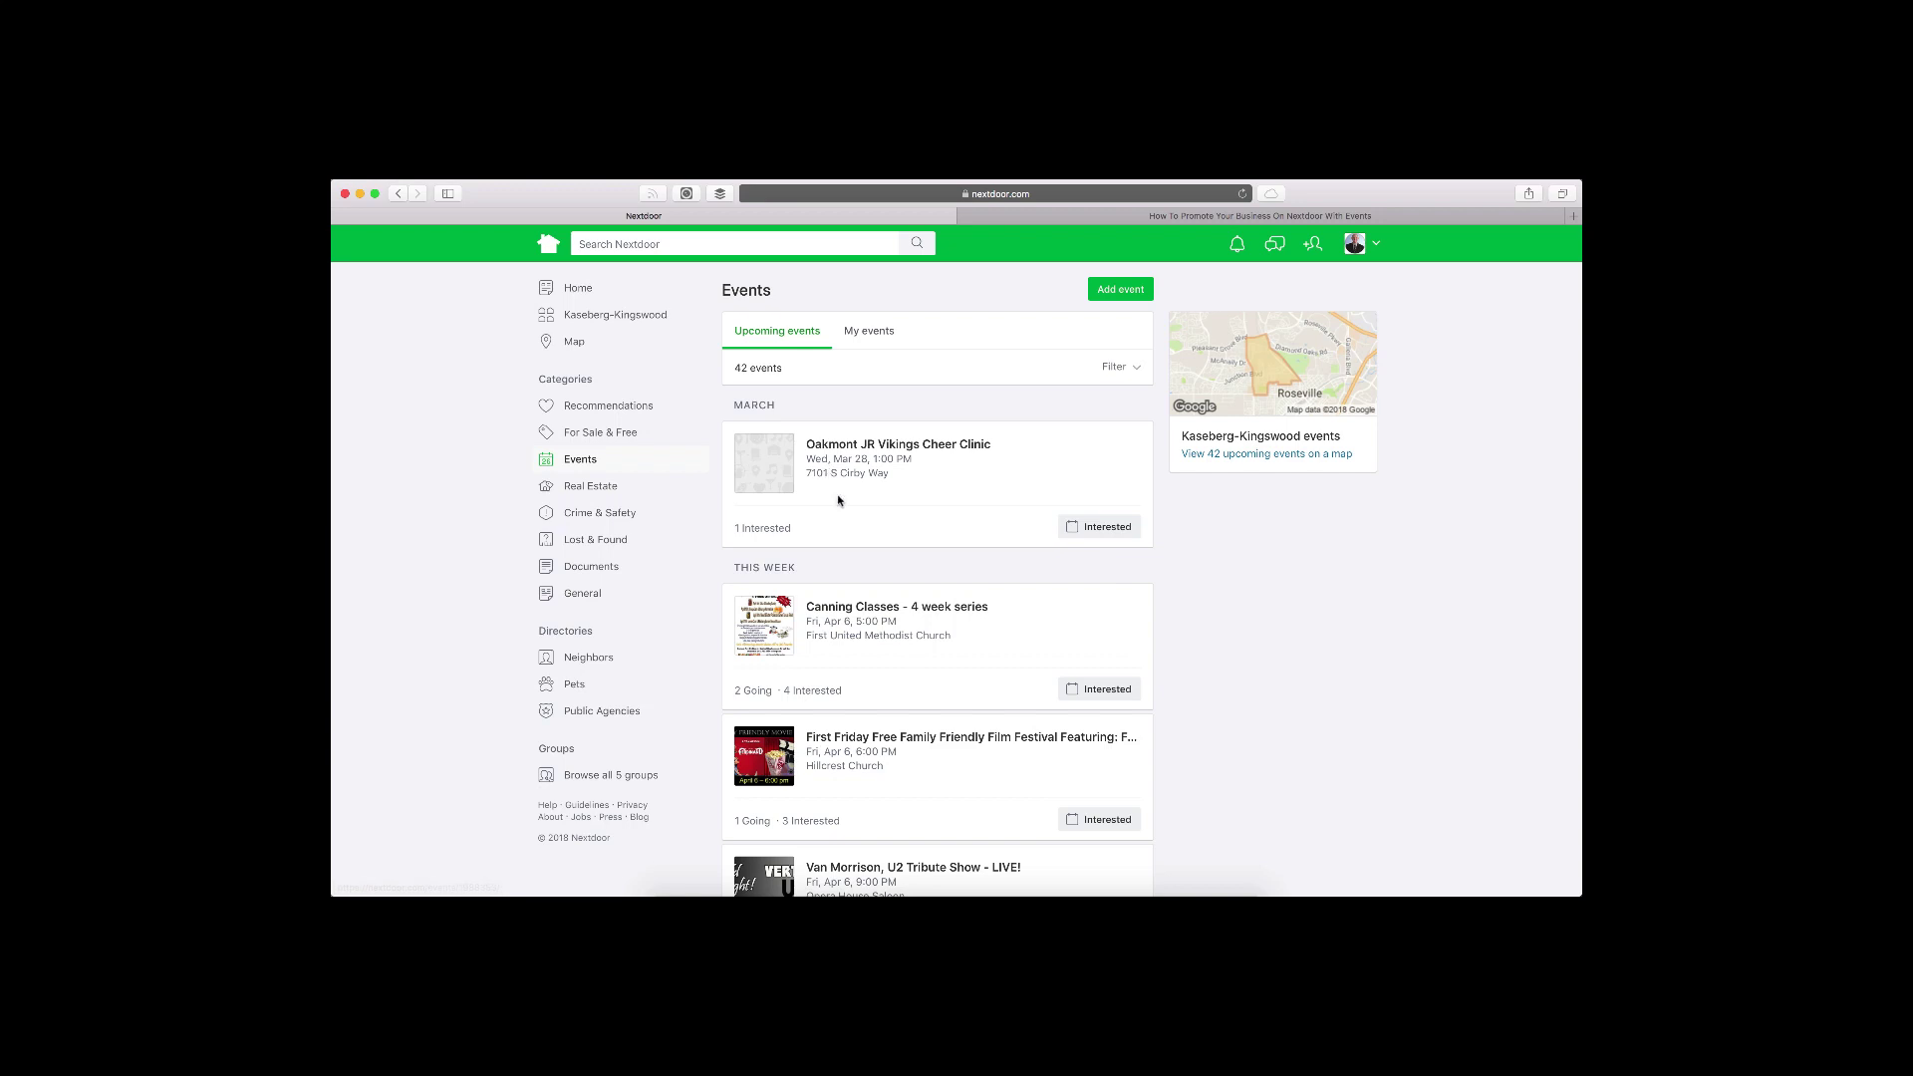
pyautogui.scroll(-5, 838, 500)
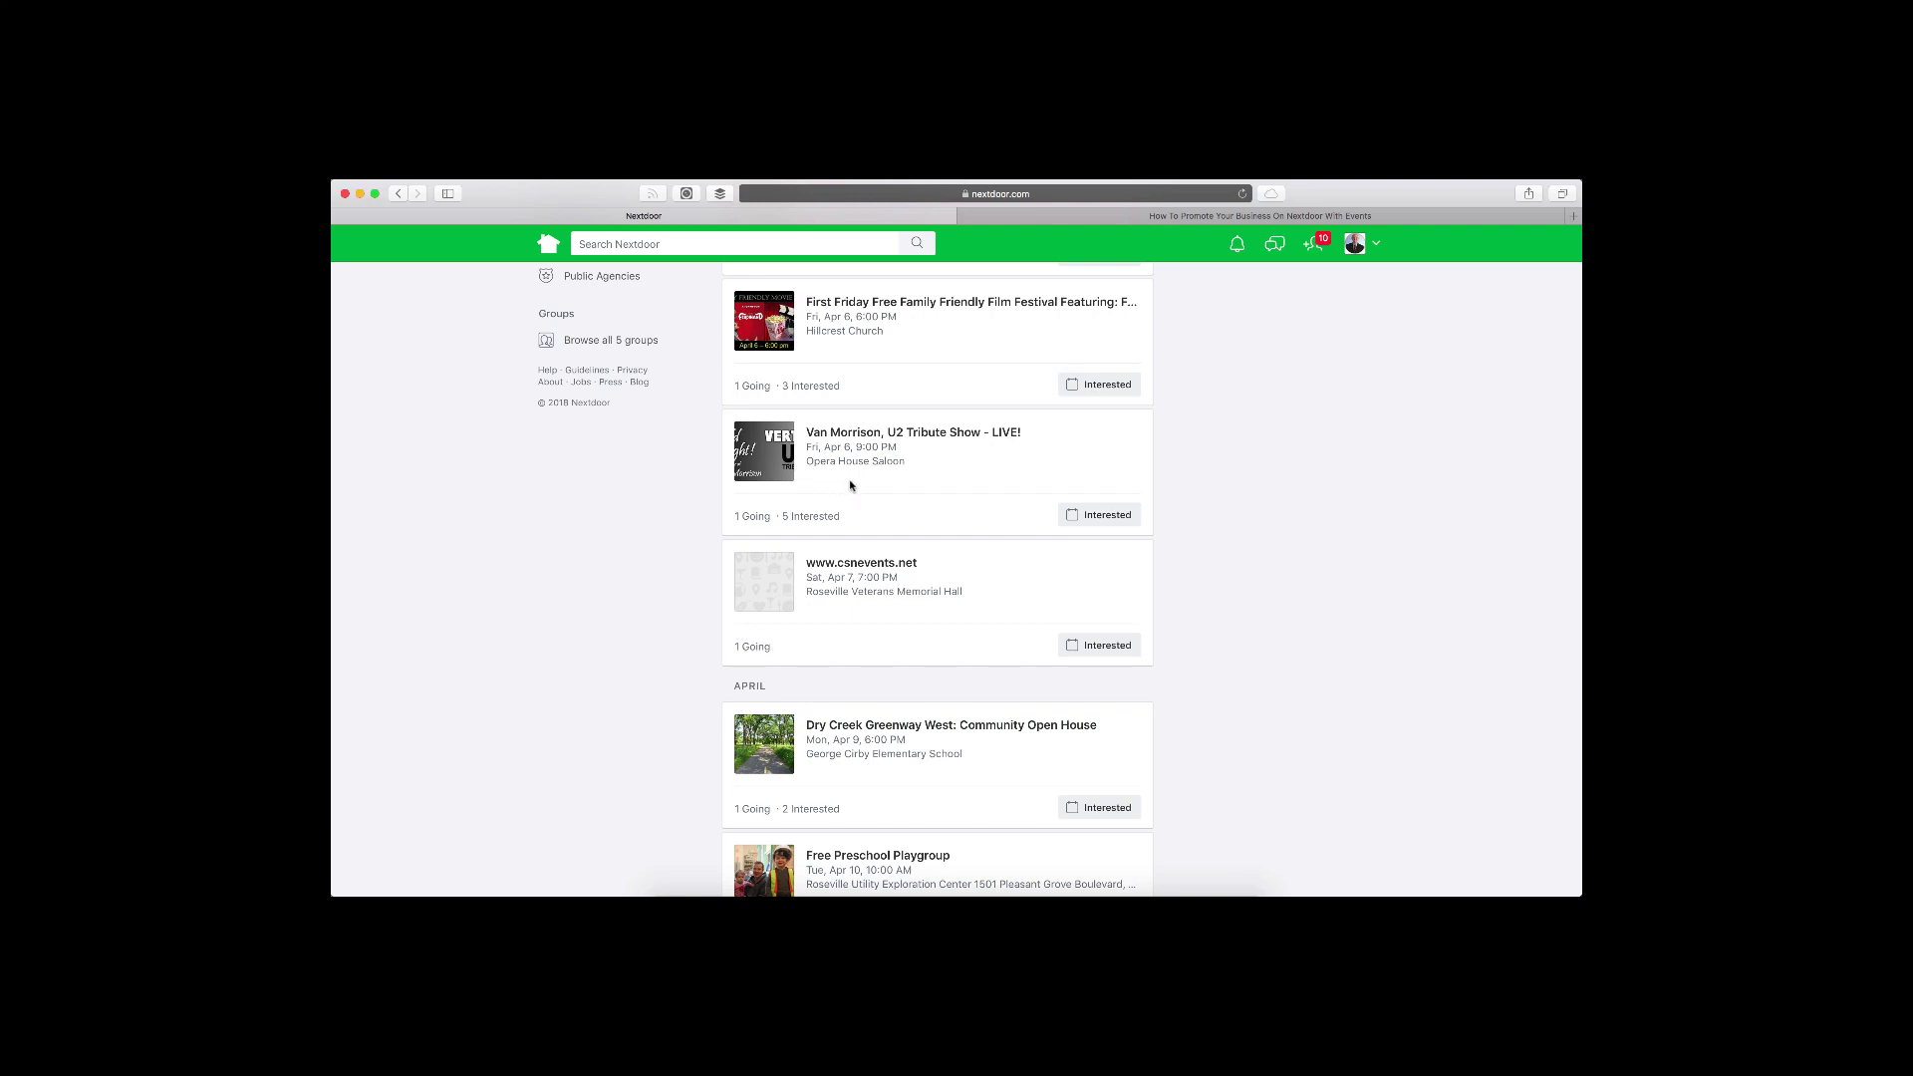
pyautogui.scroll(5, 850, 486)
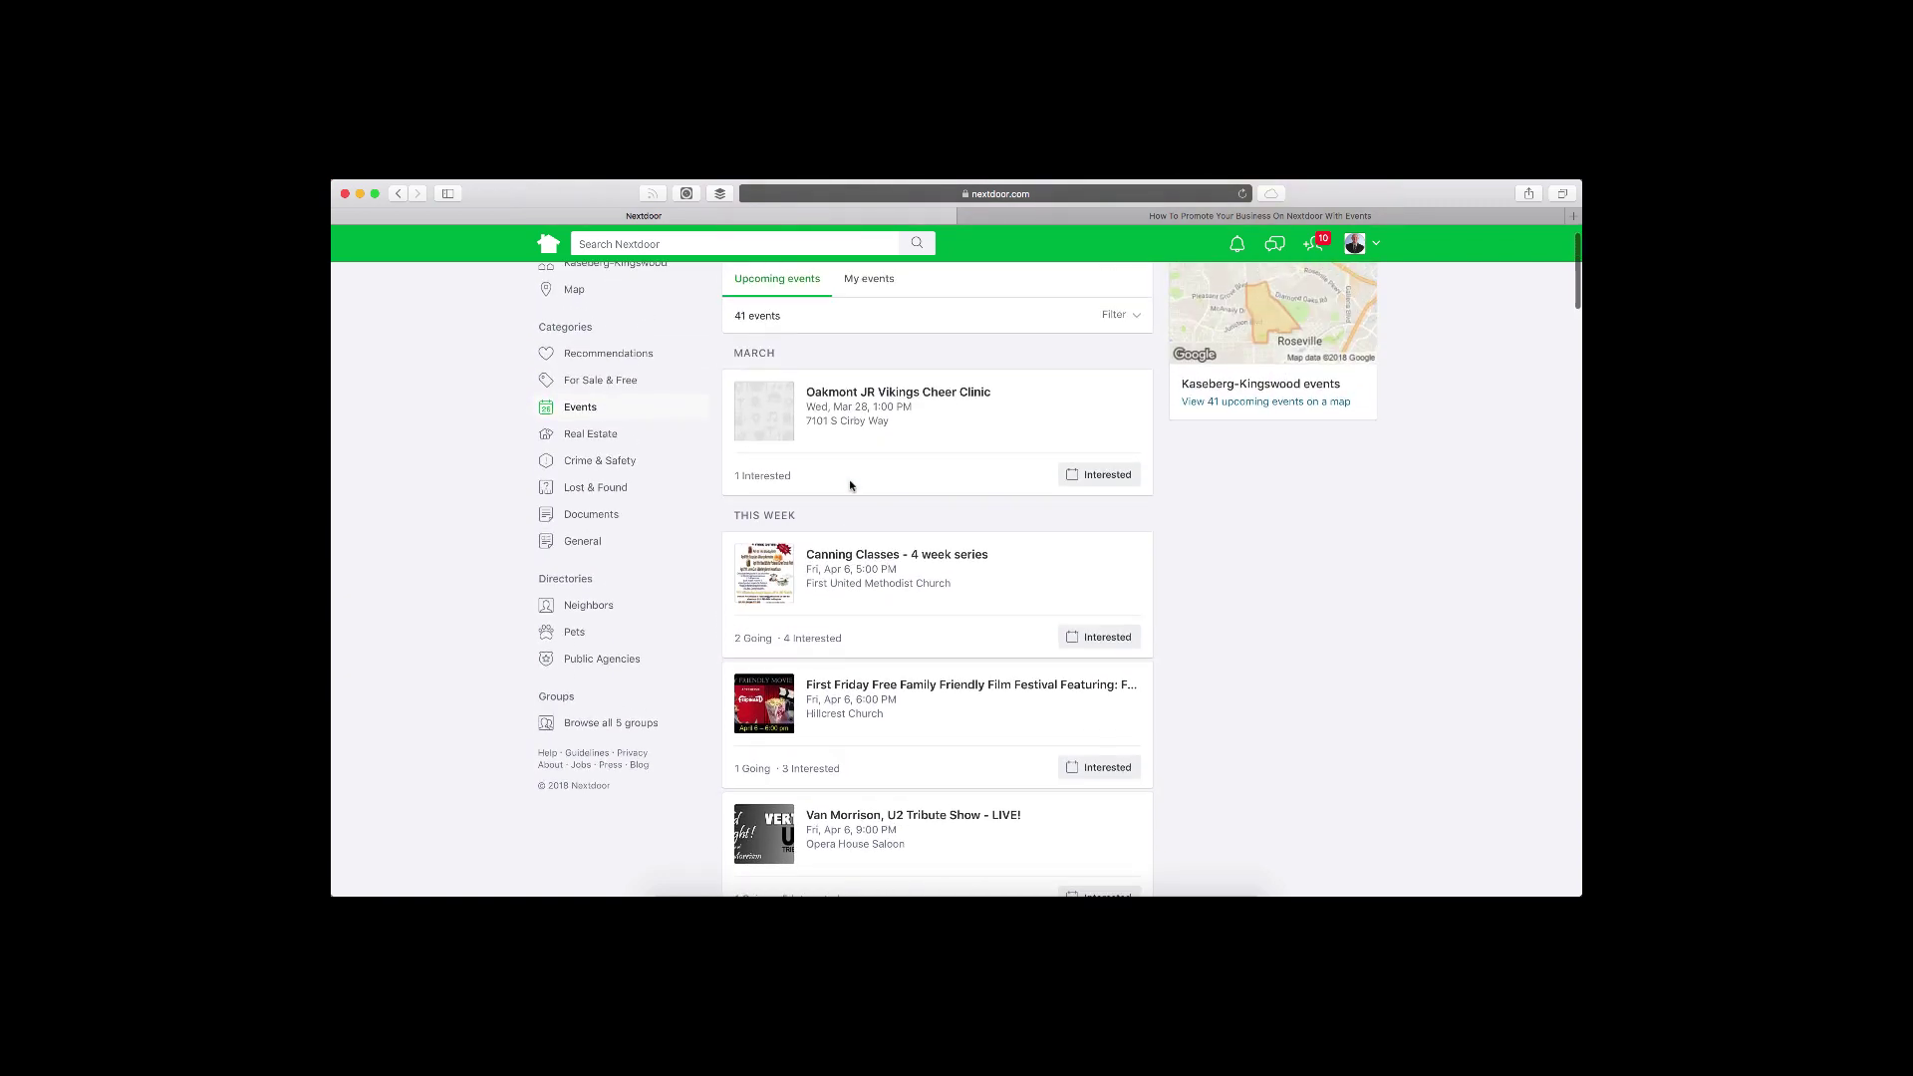
pyautogui.click(590, 406)
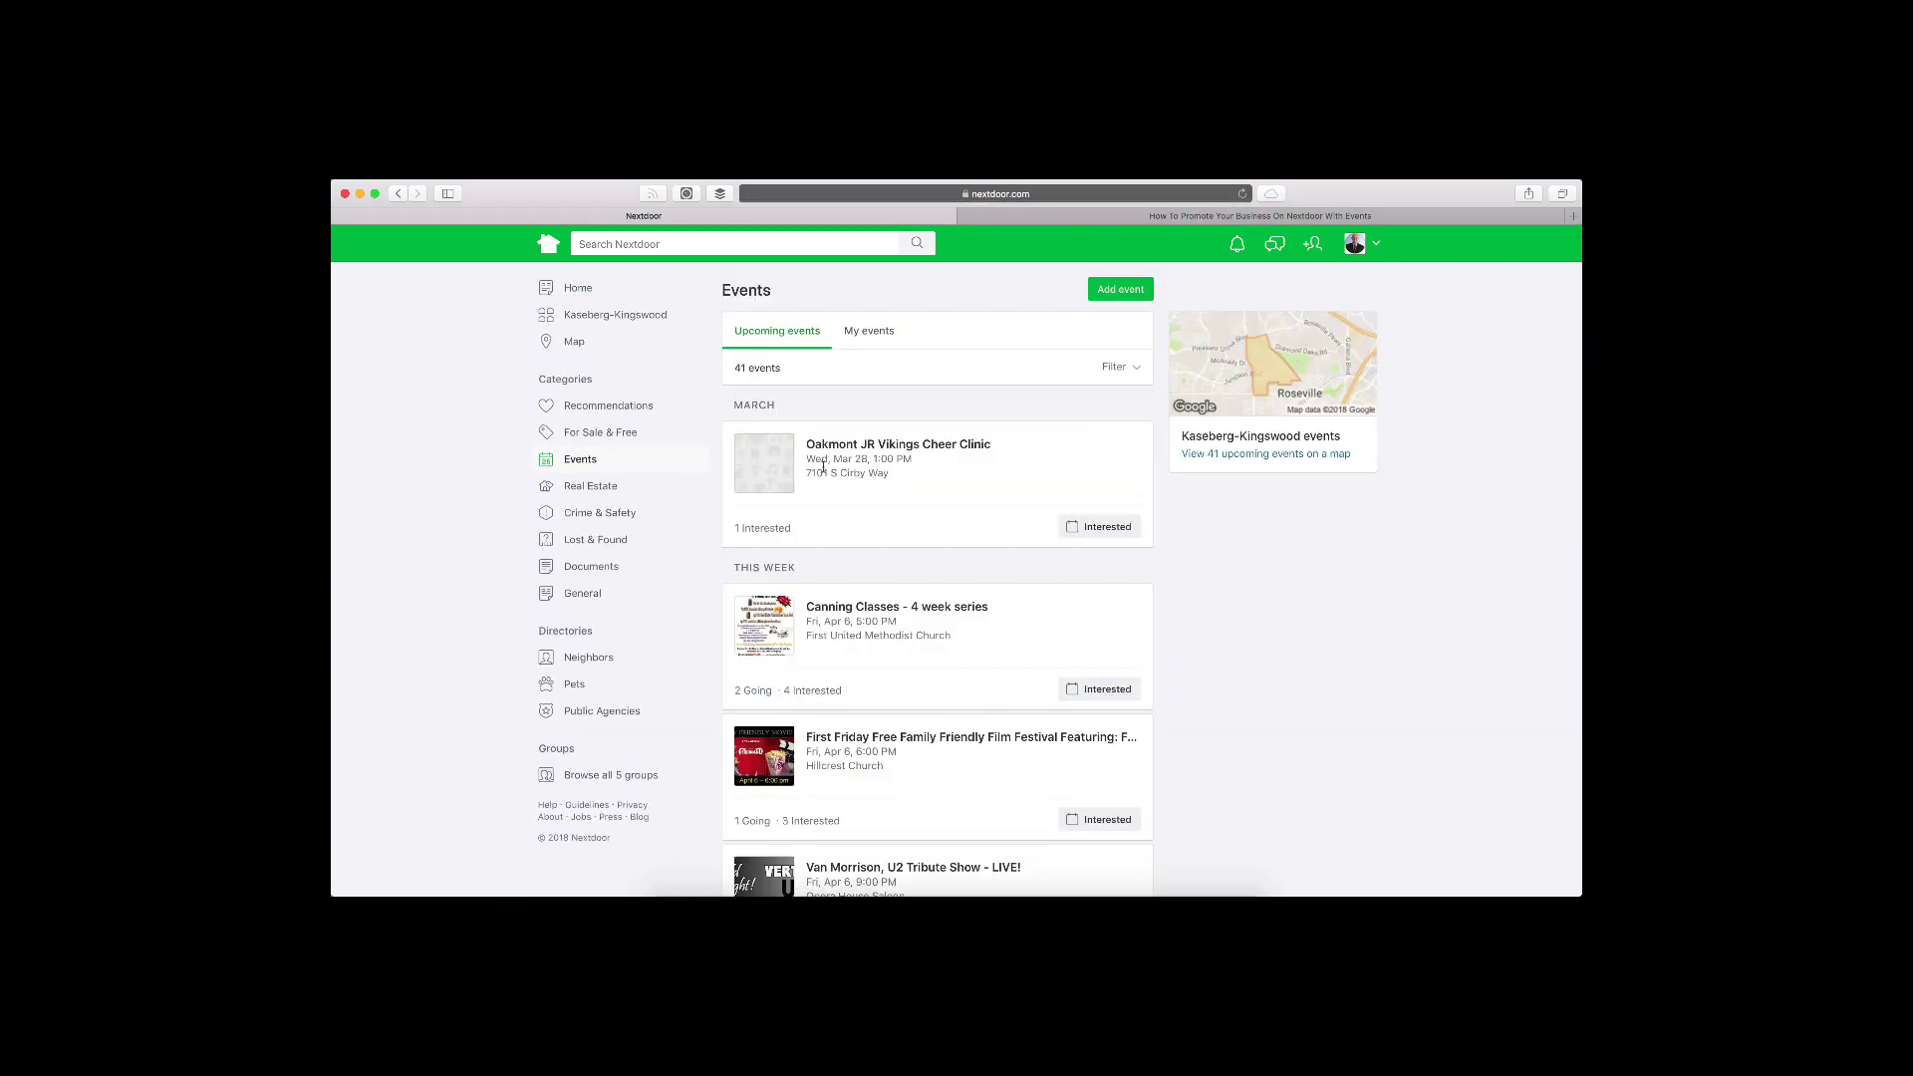
pyautogui.scroll(-5, 823, 466)
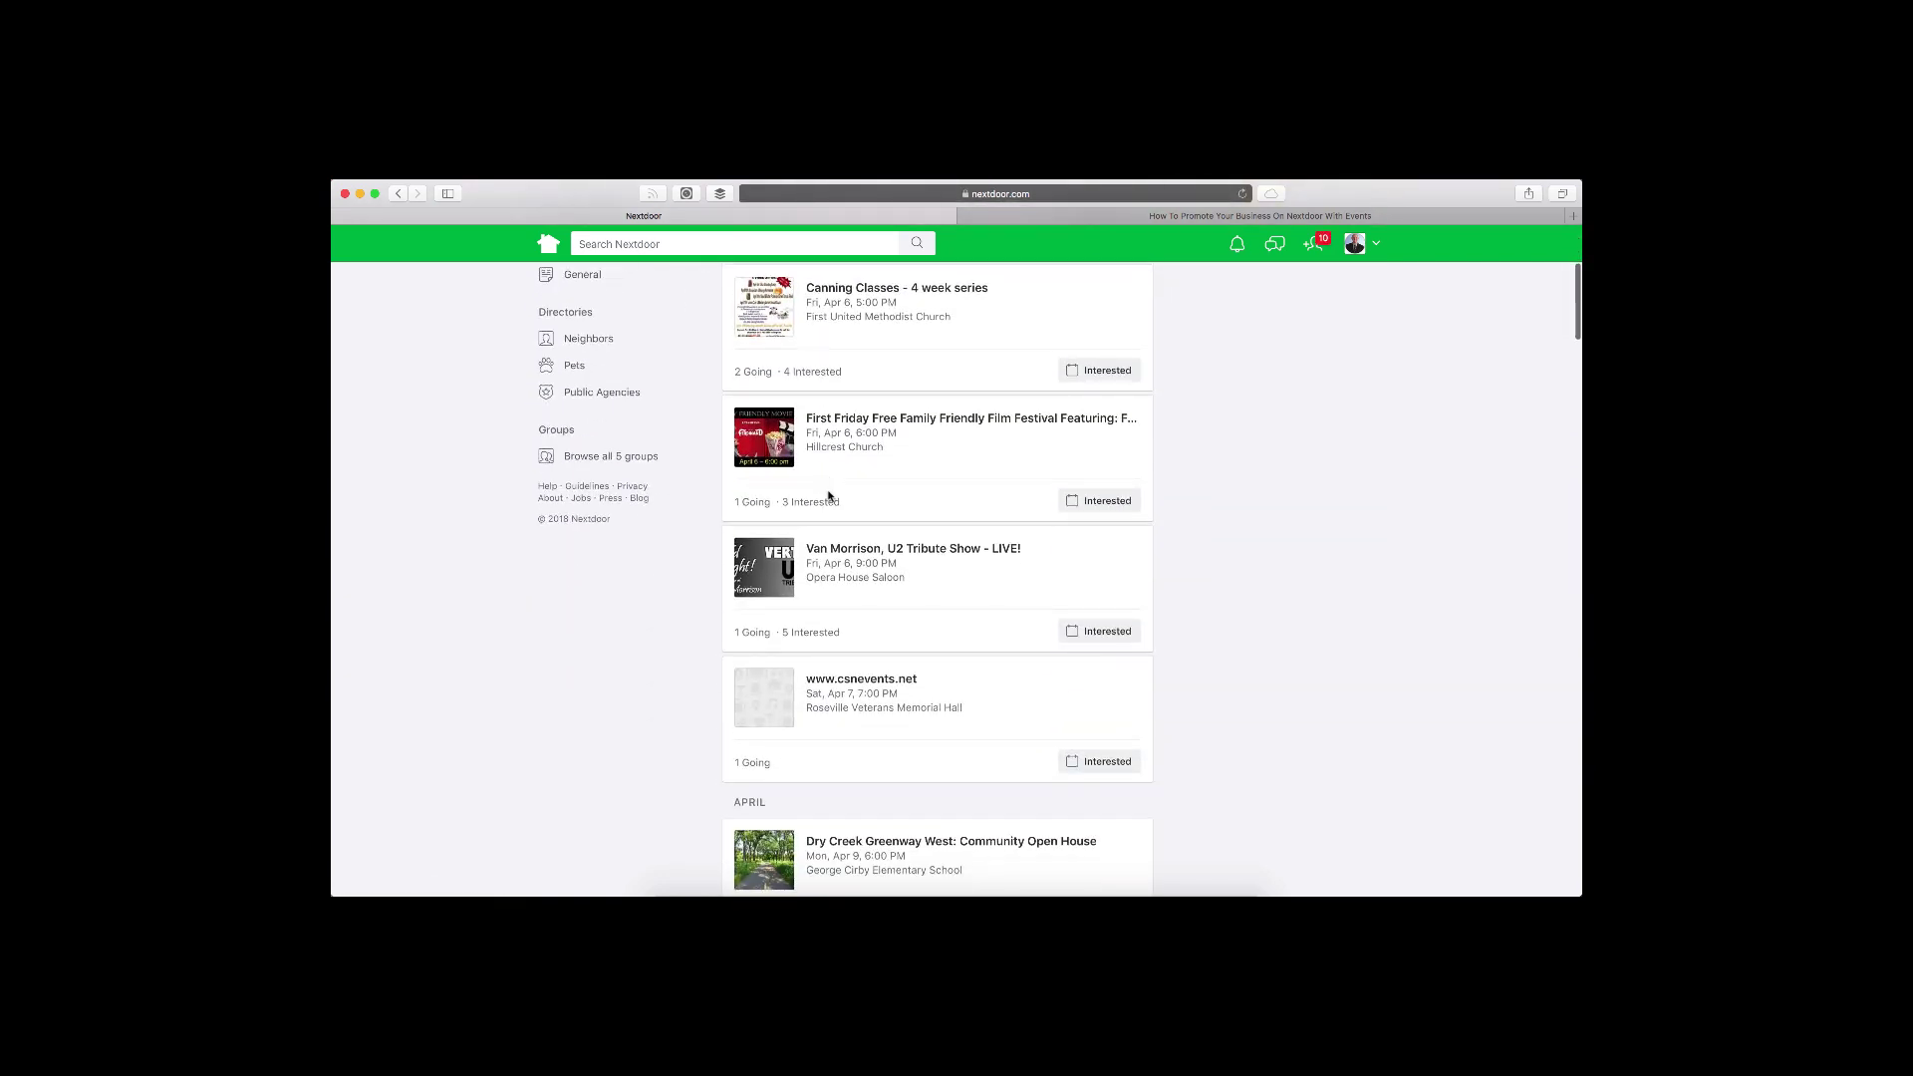
pyautogui.scroll(5, 828, 495)
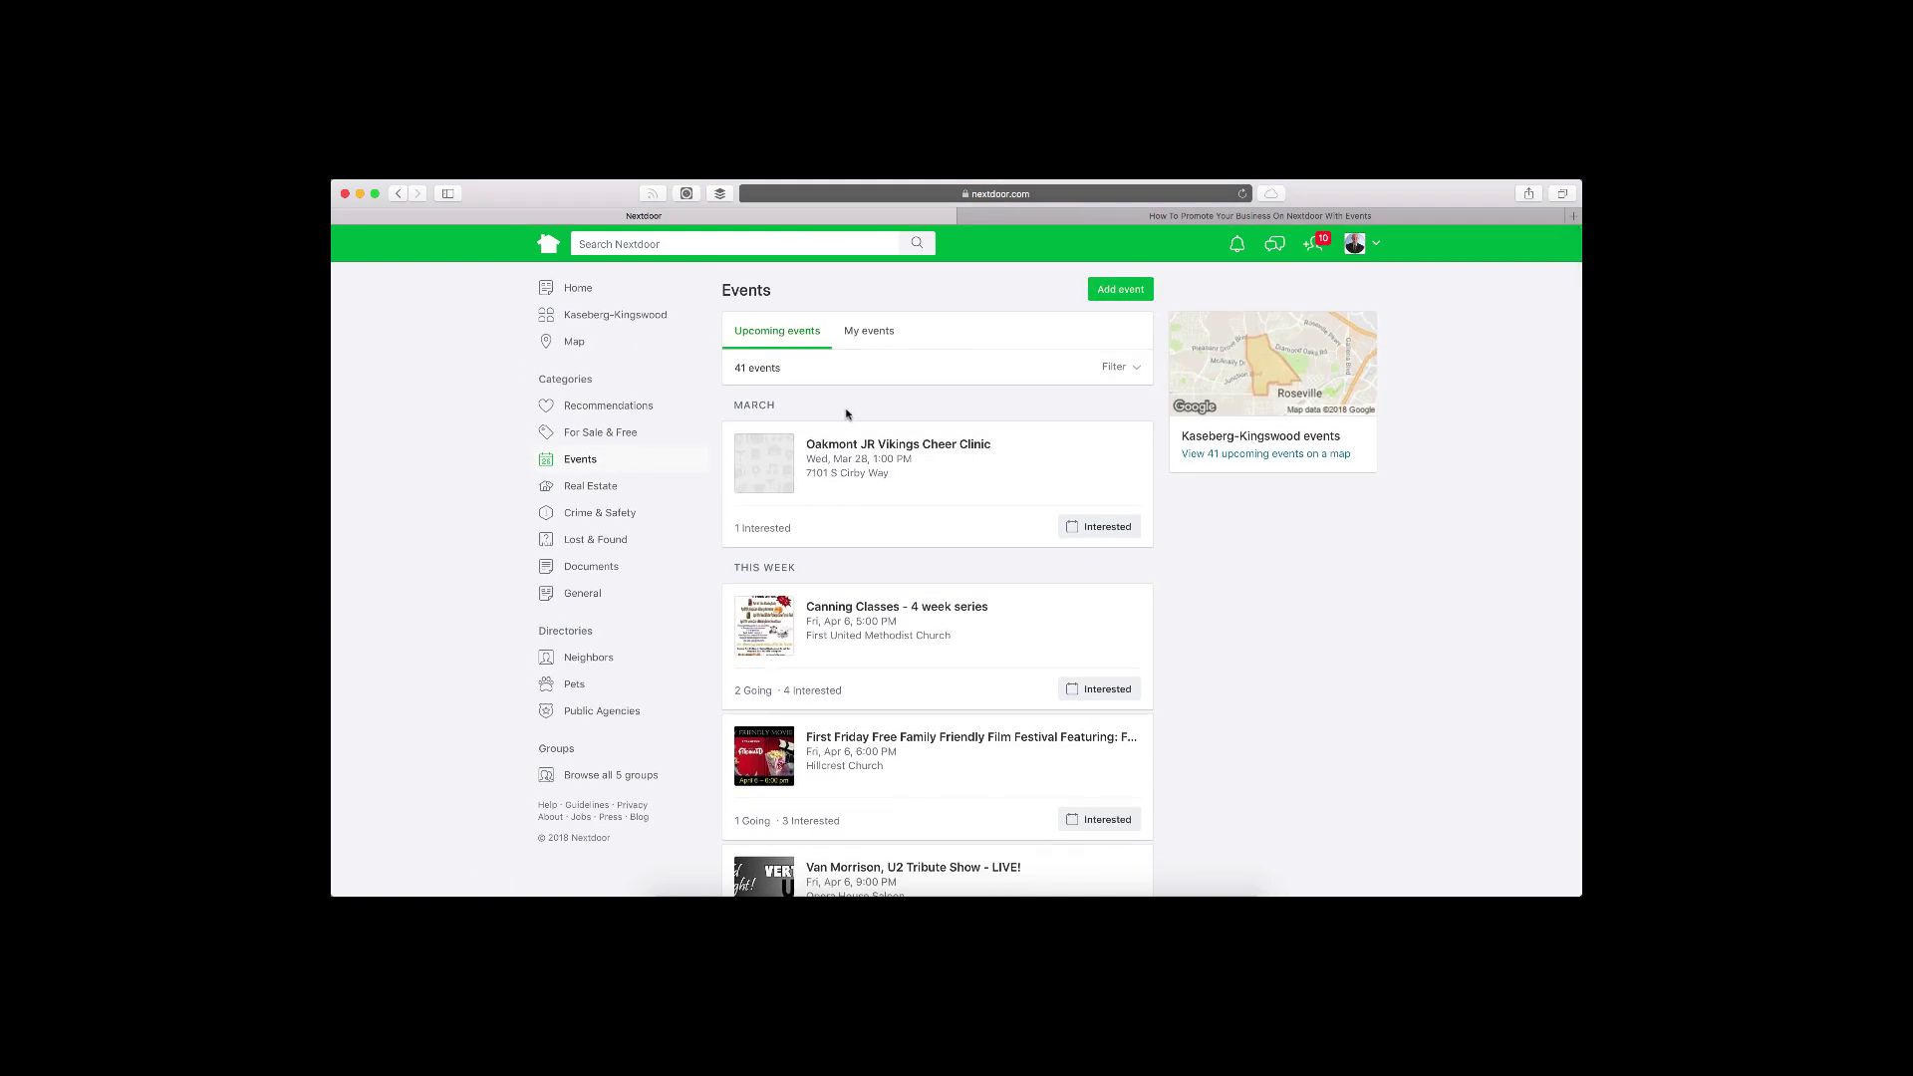
# Open the Dry Creek Greenway West: Community Open House event and examine its details, attendees and photos.
pyautogui.scroll(-9, 846, 414)
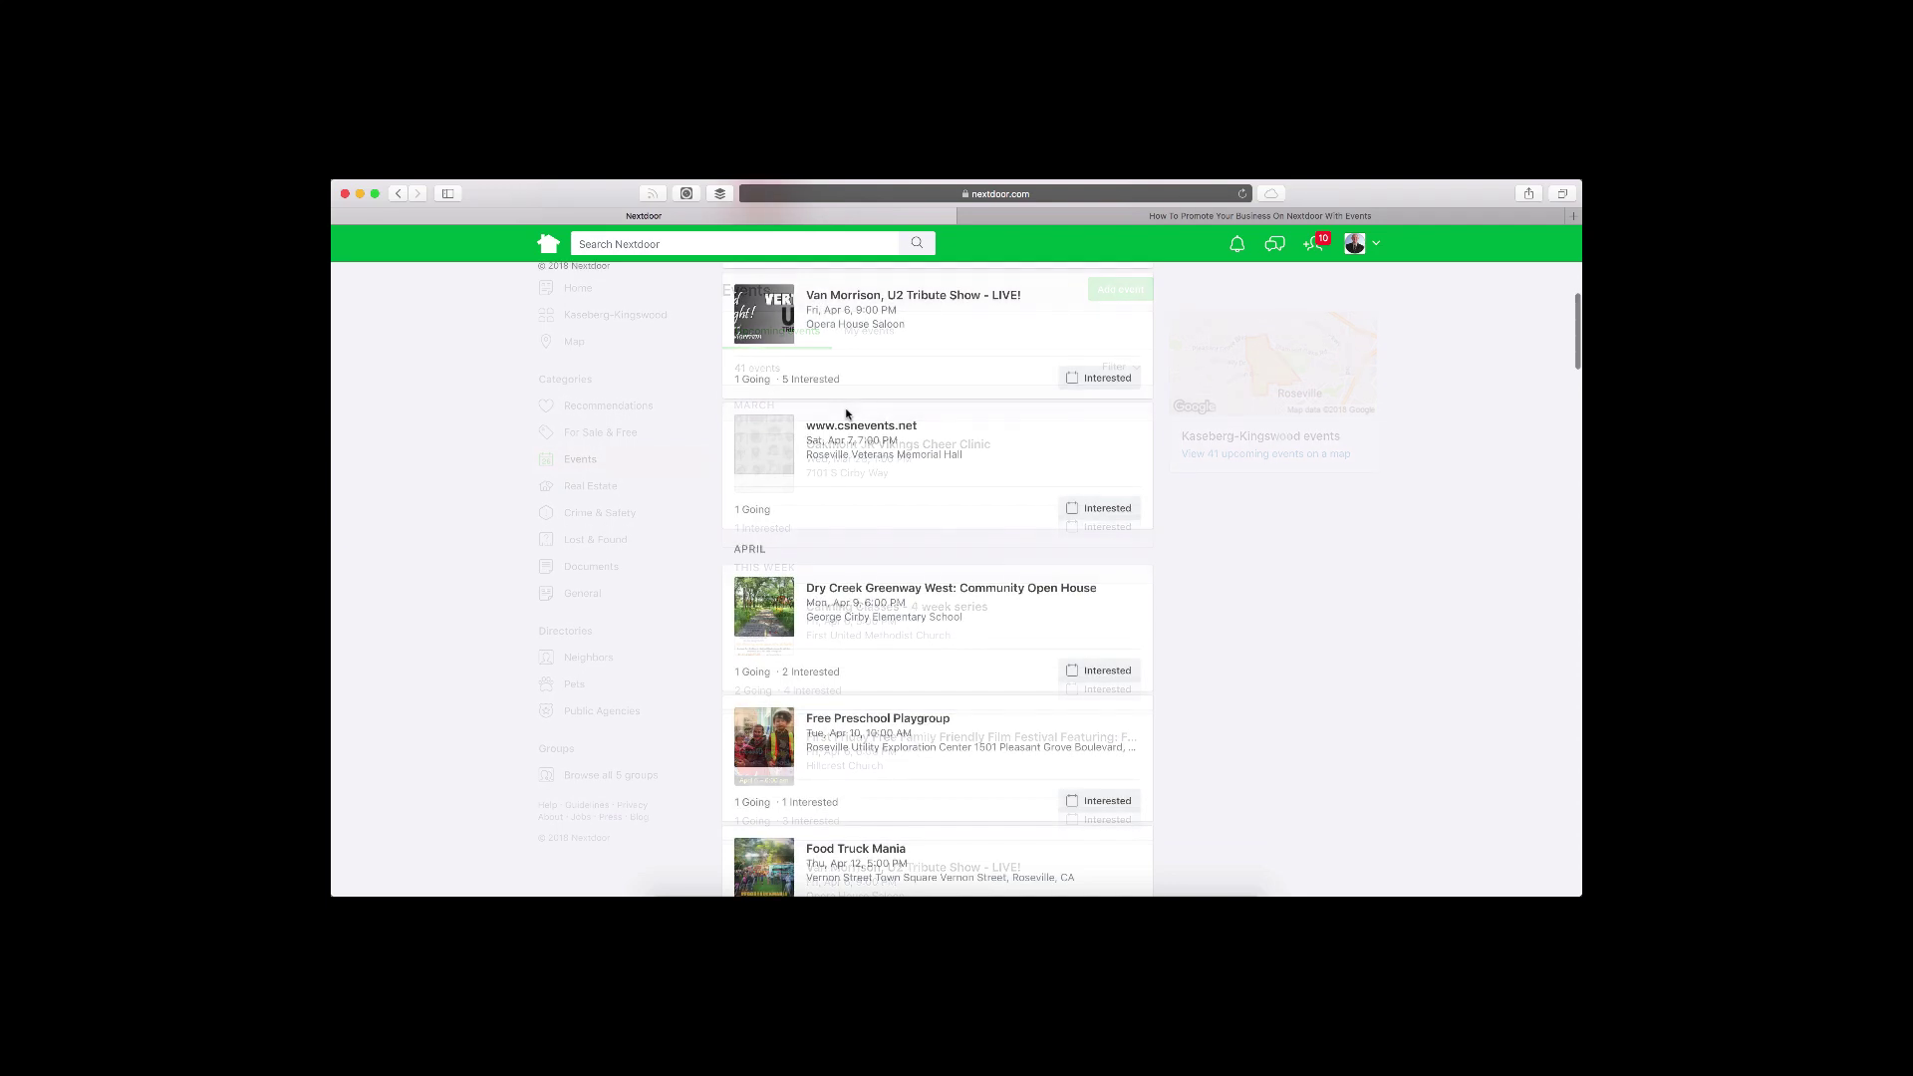
pyautogui.click(828, 595)
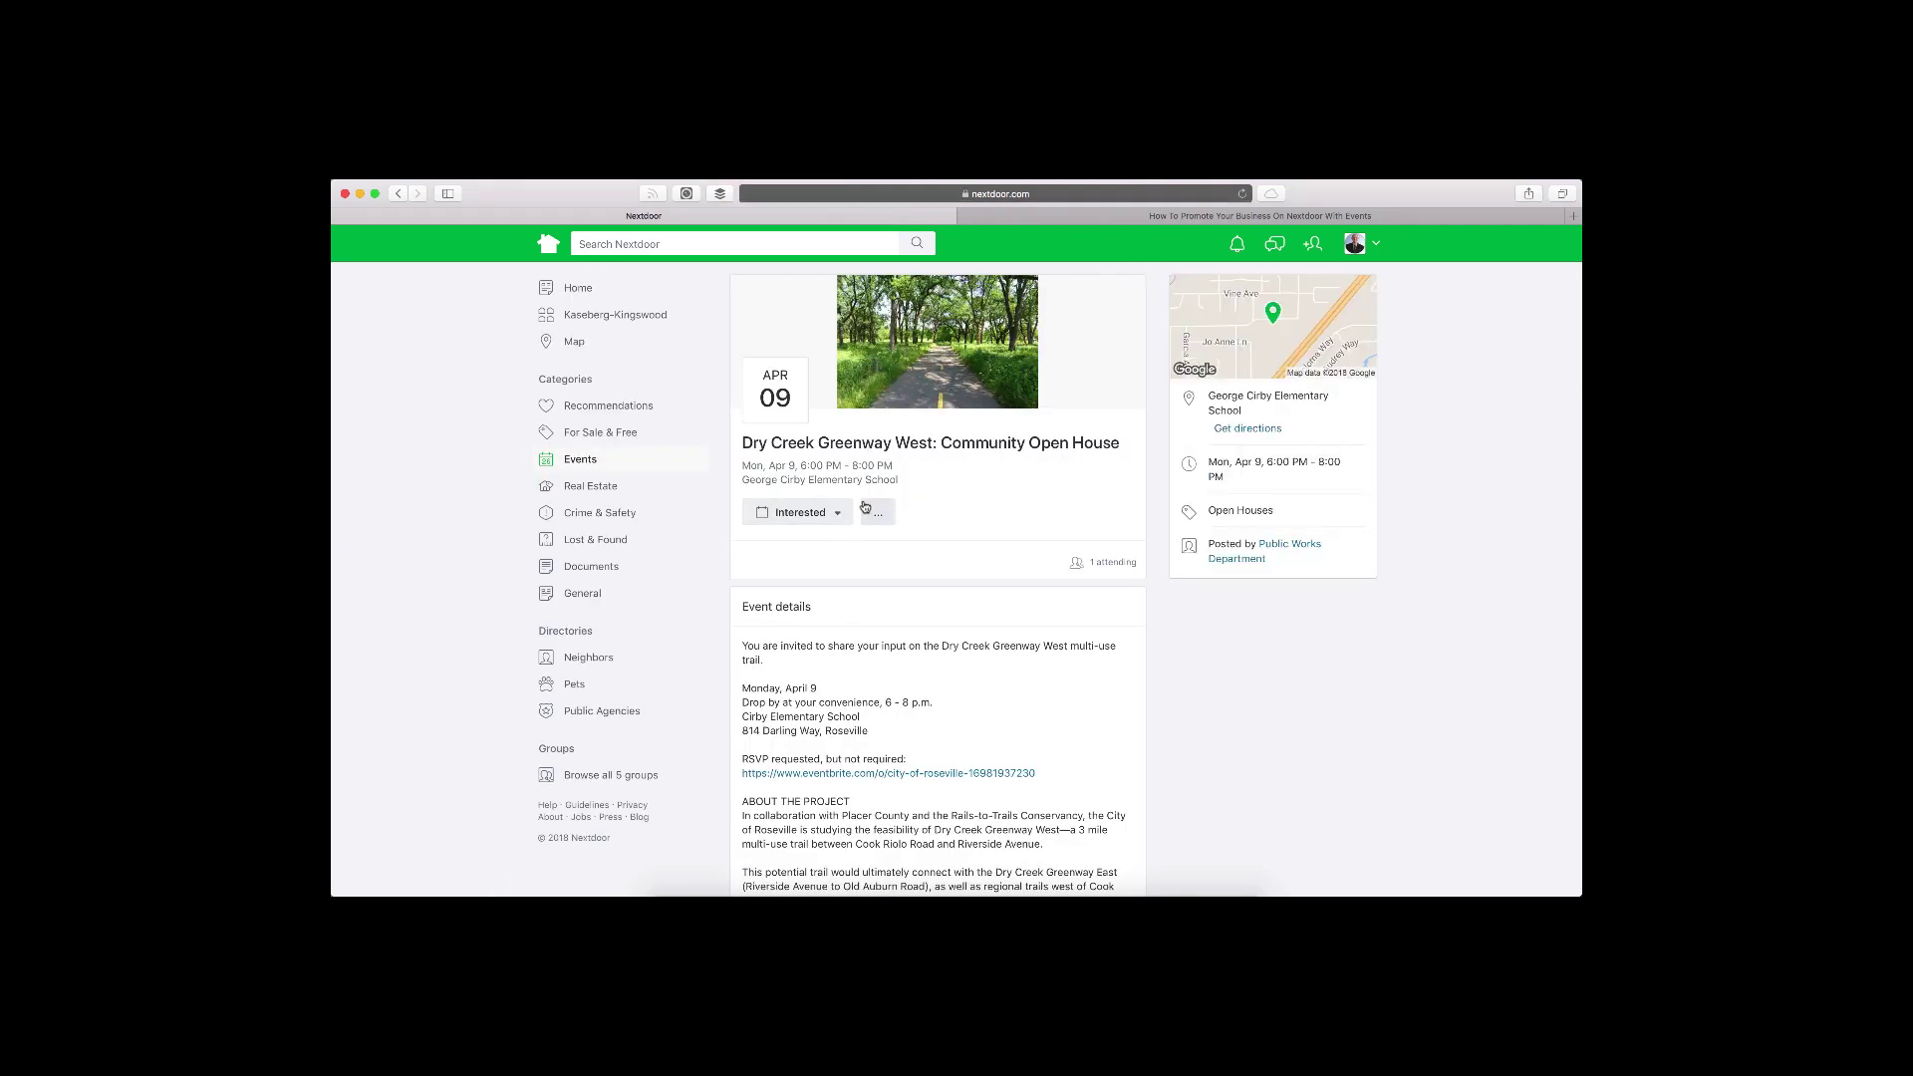
pyautogui.scroll(-10, 865, 507)
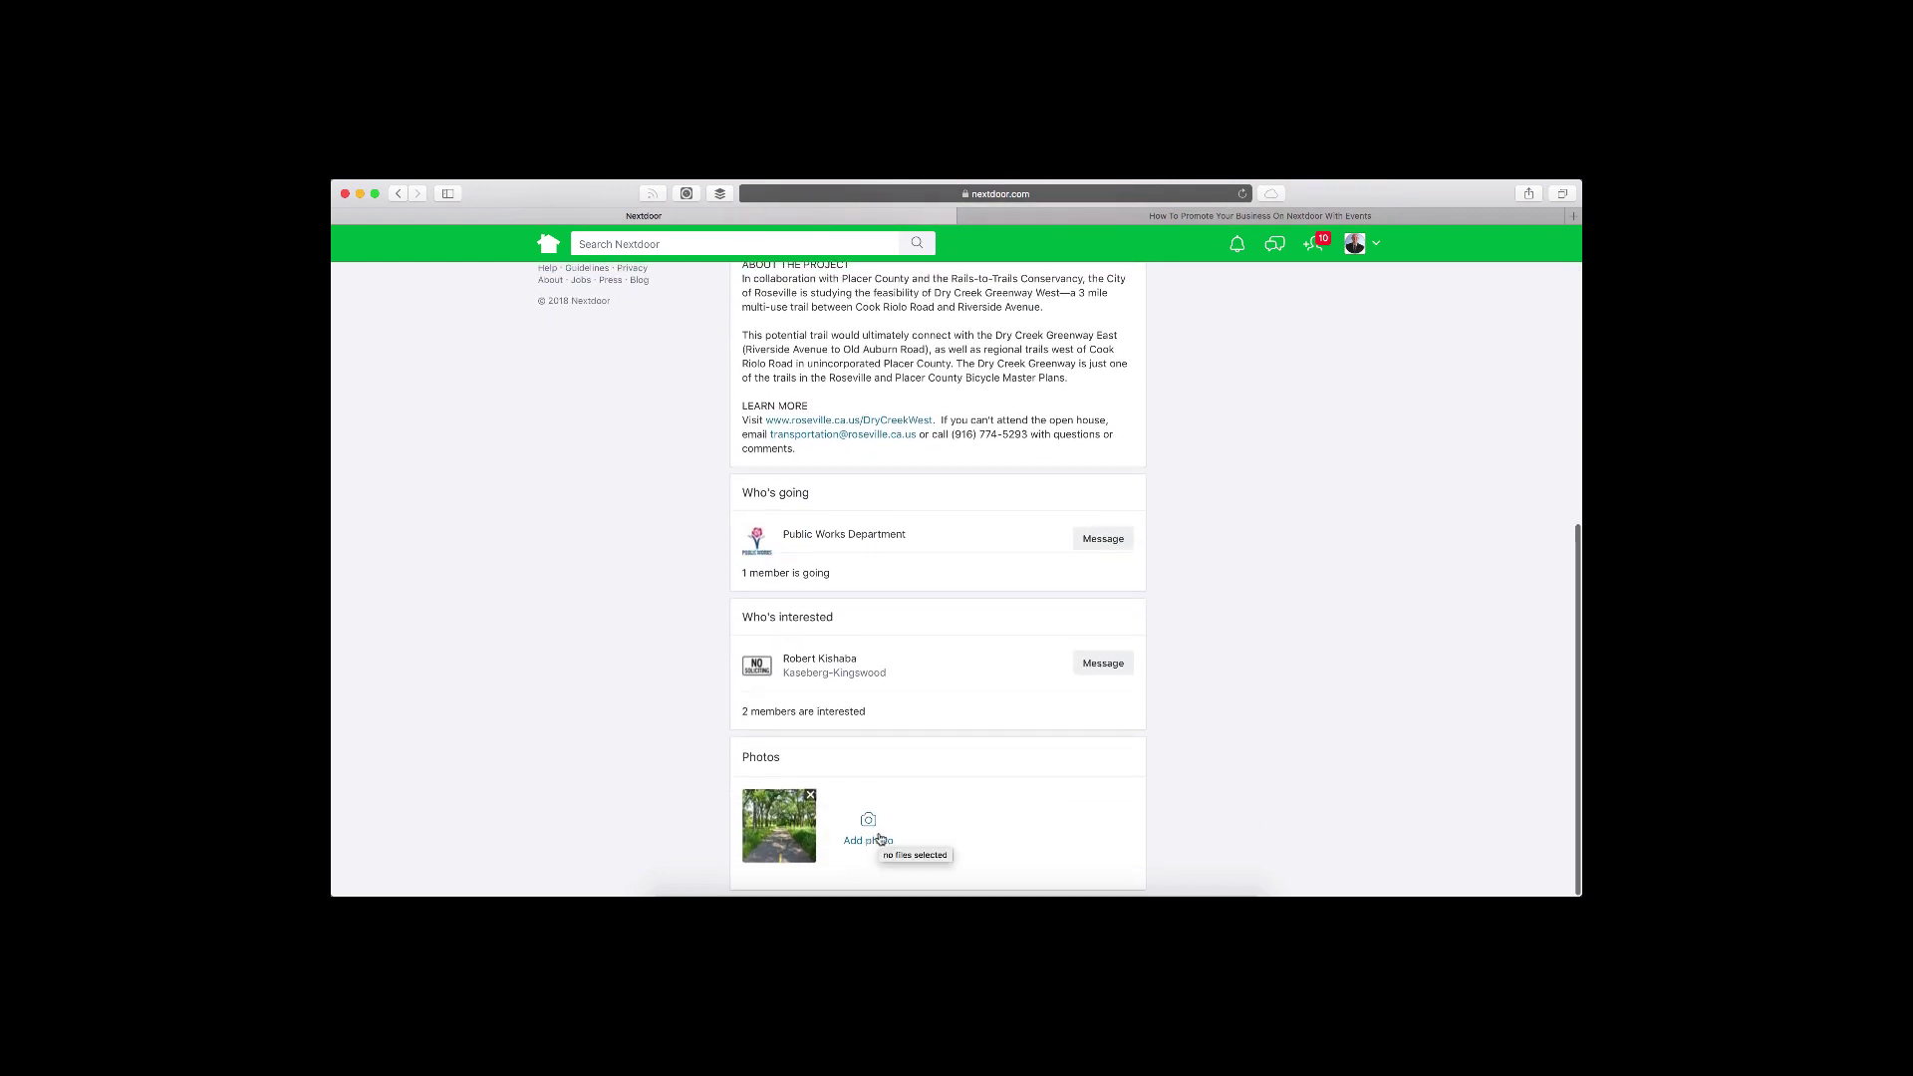
pyautogui.scroll(10, 913, 624)
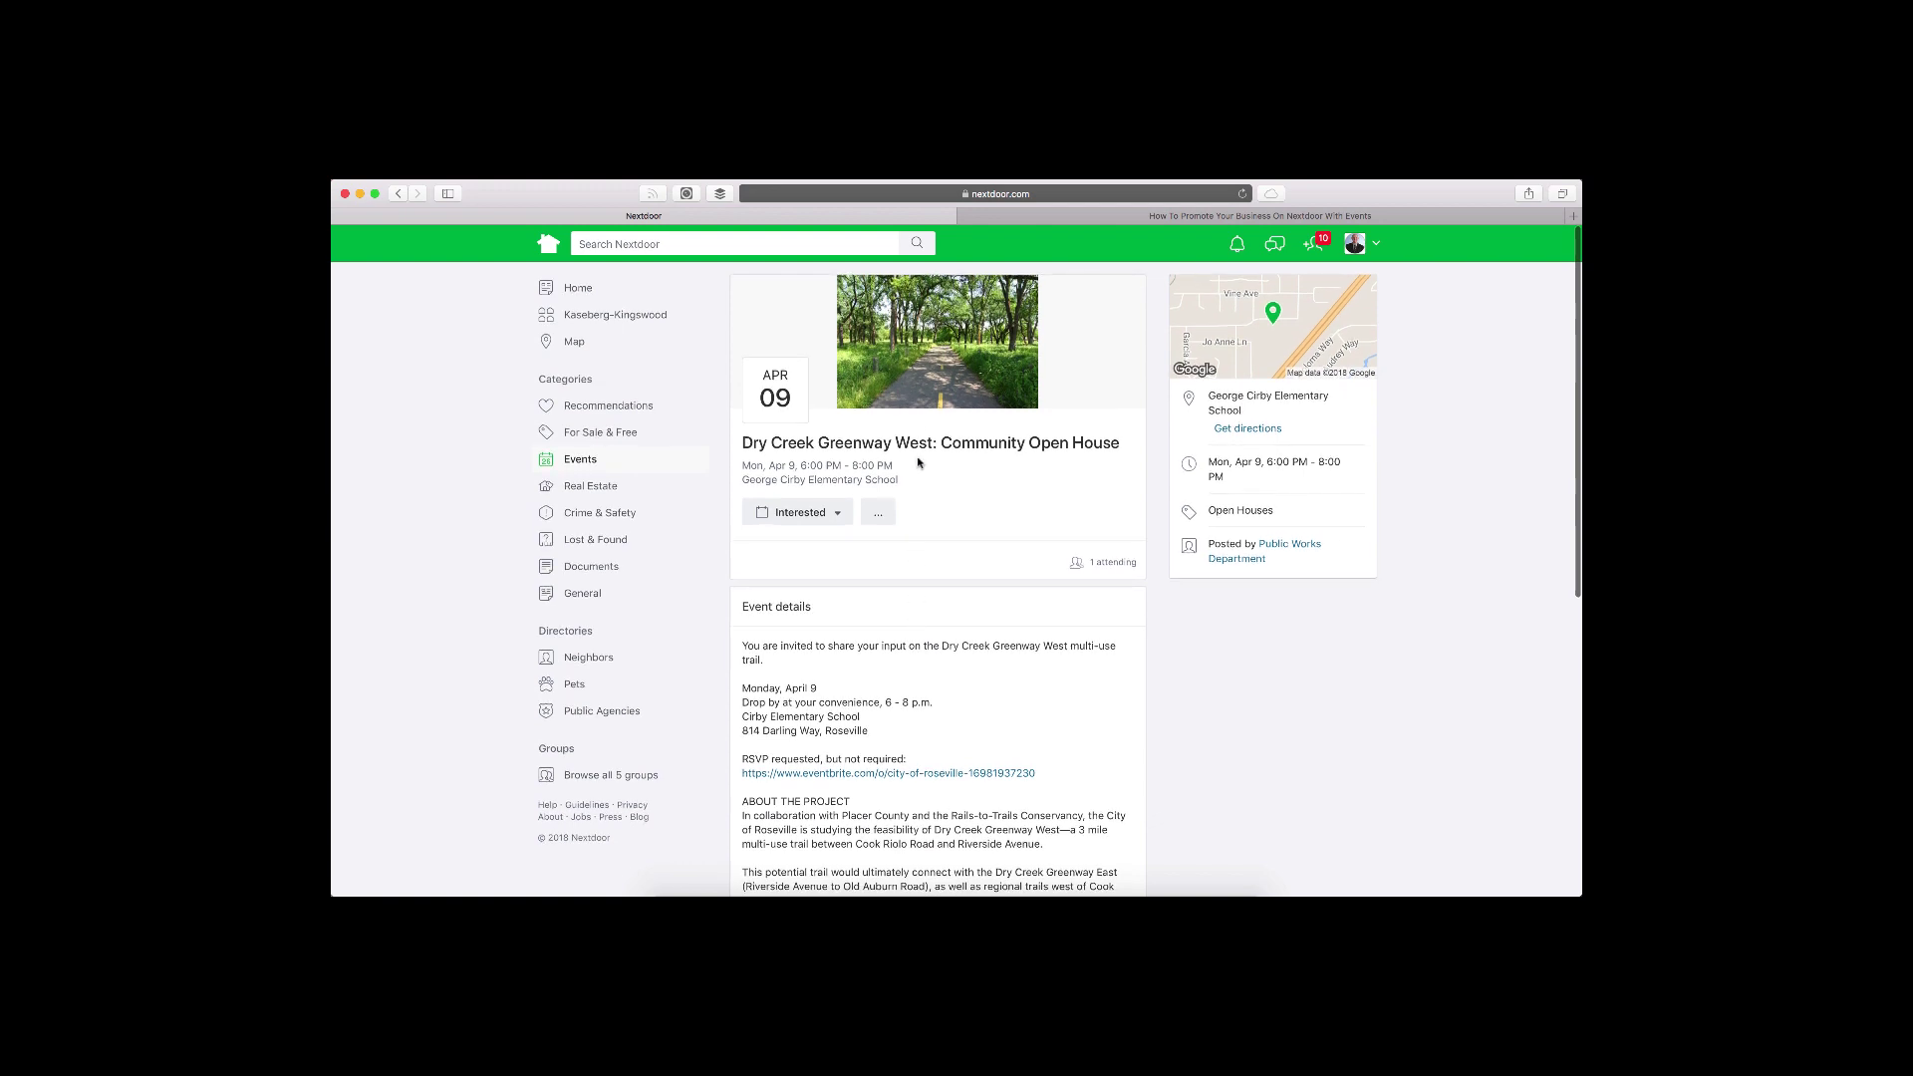
pyautogui.scroll(-10, 911, 453)
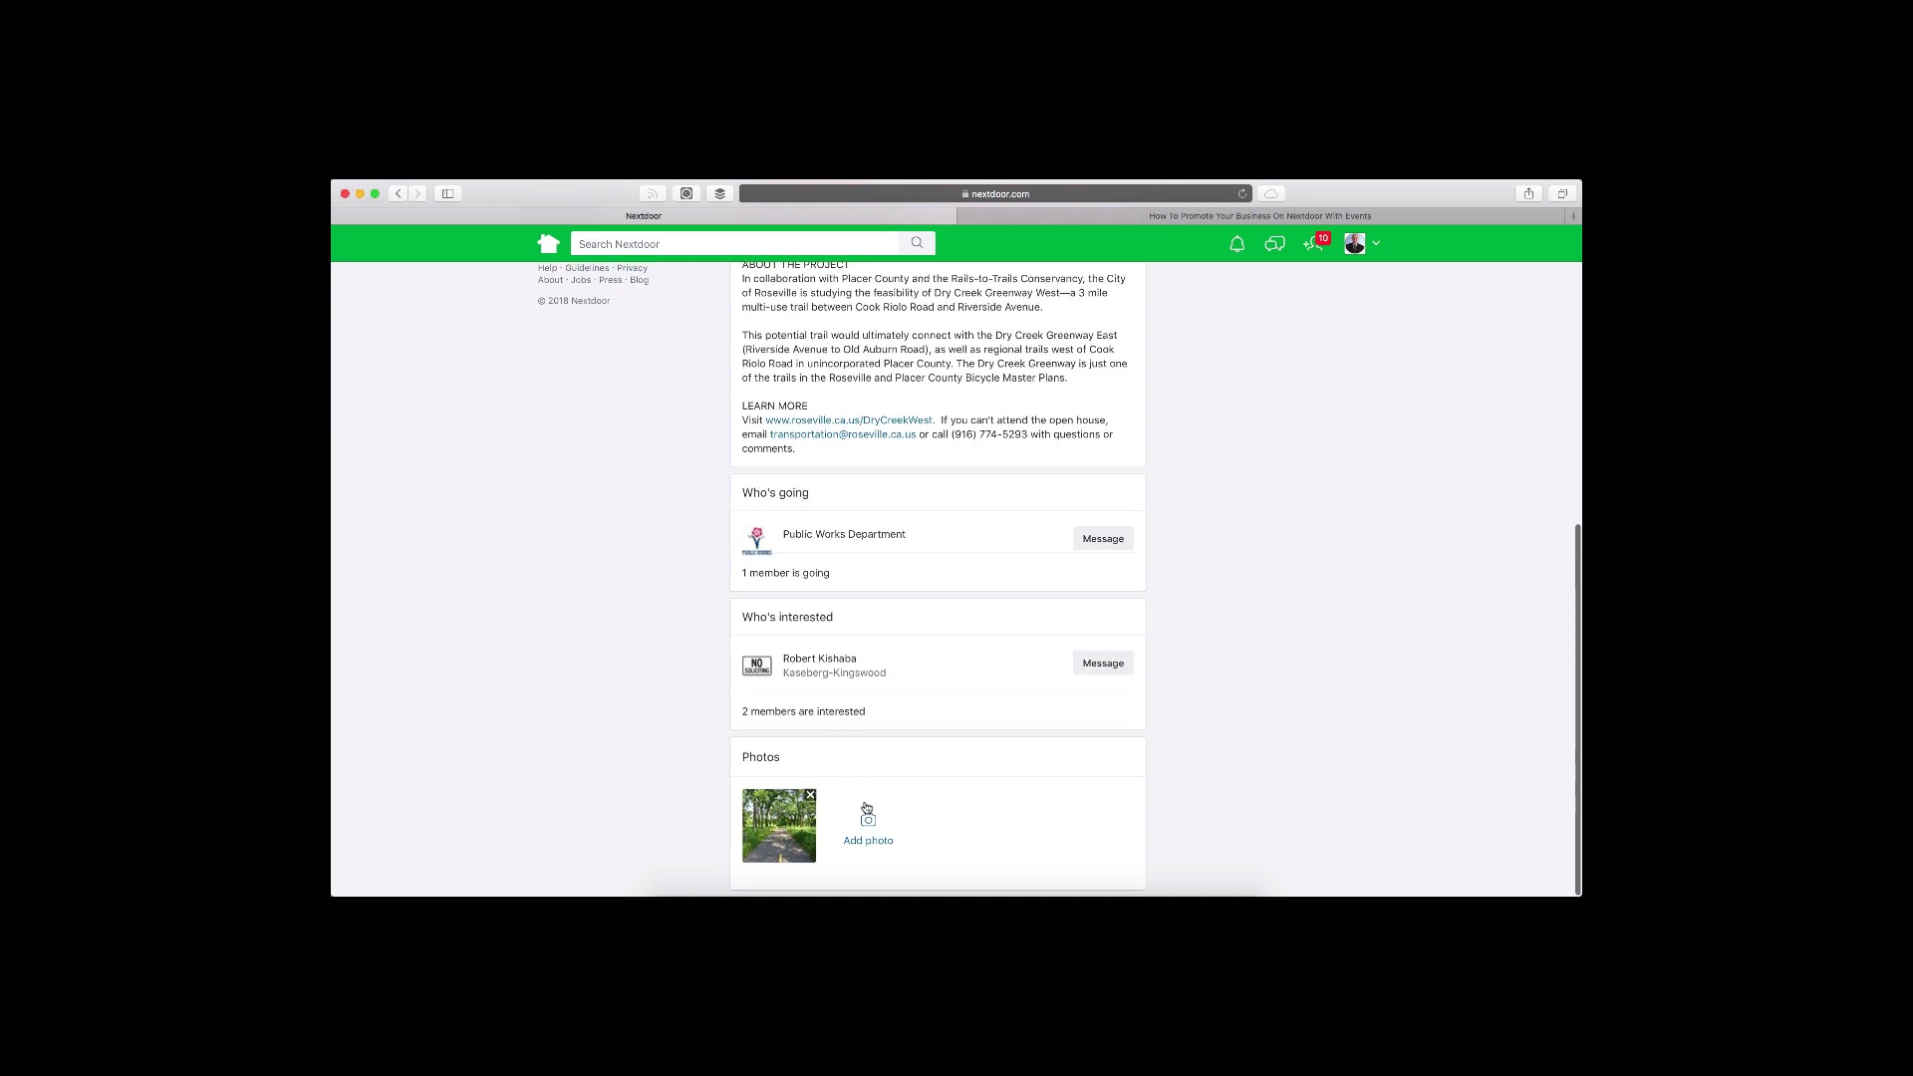